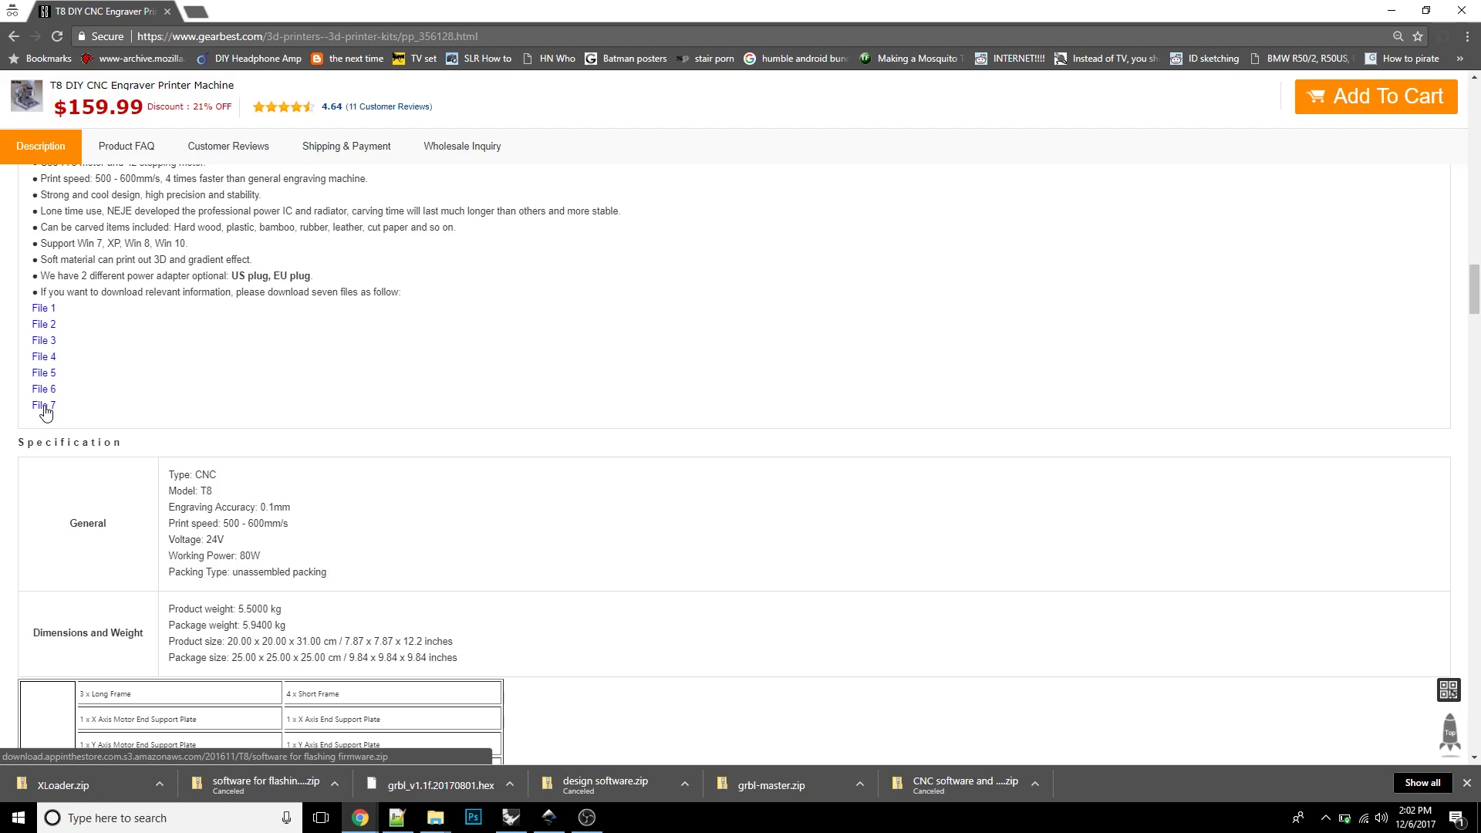
Step: Switch to File Explorer and launch XLoader.exe from the XLoader folder inside software for flashing firmware
{"action": "key", "text": "alt+Tab"}
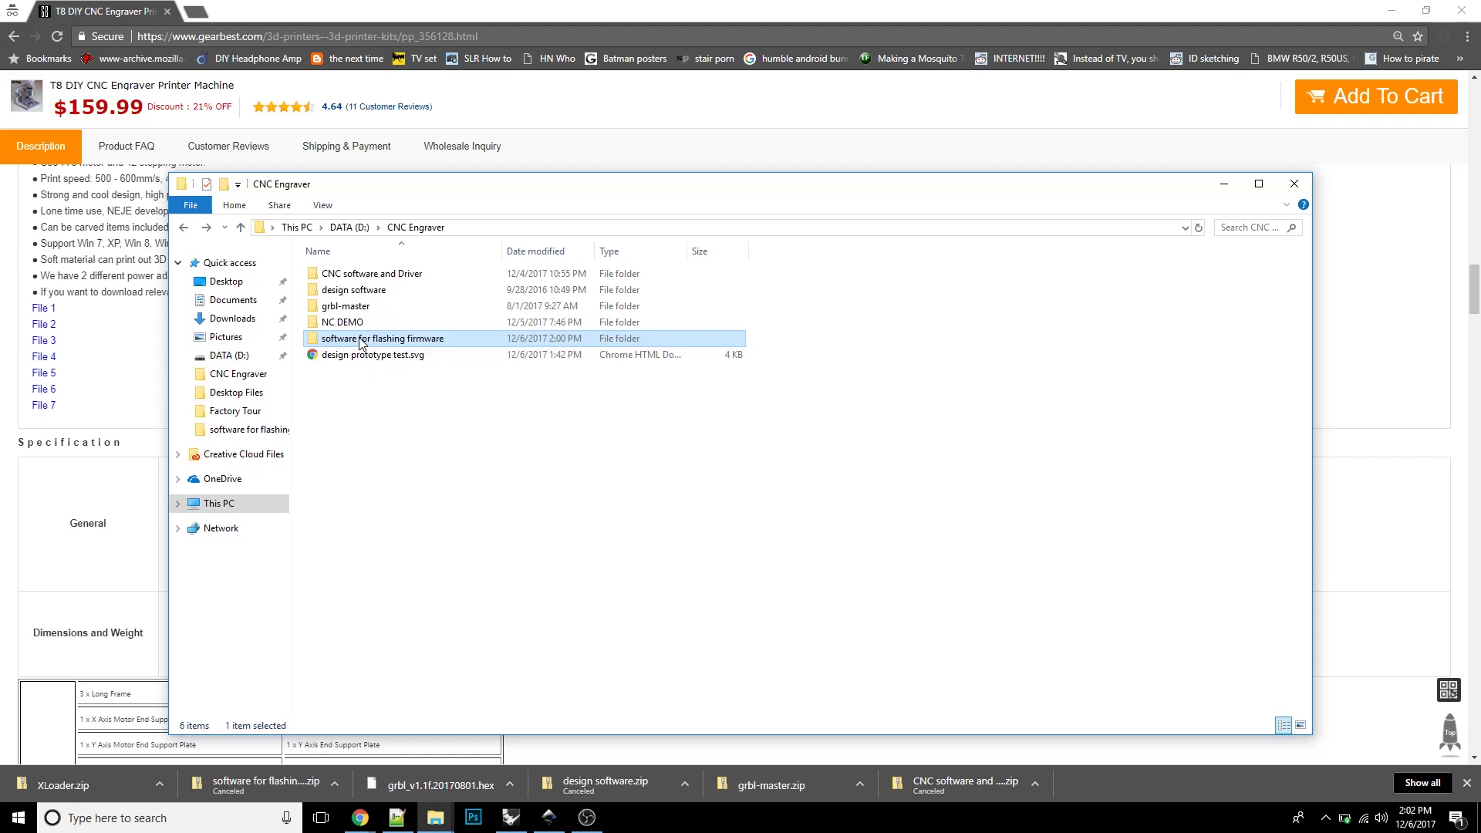
{"action": "double_click", "coordinate": [360, 341]}
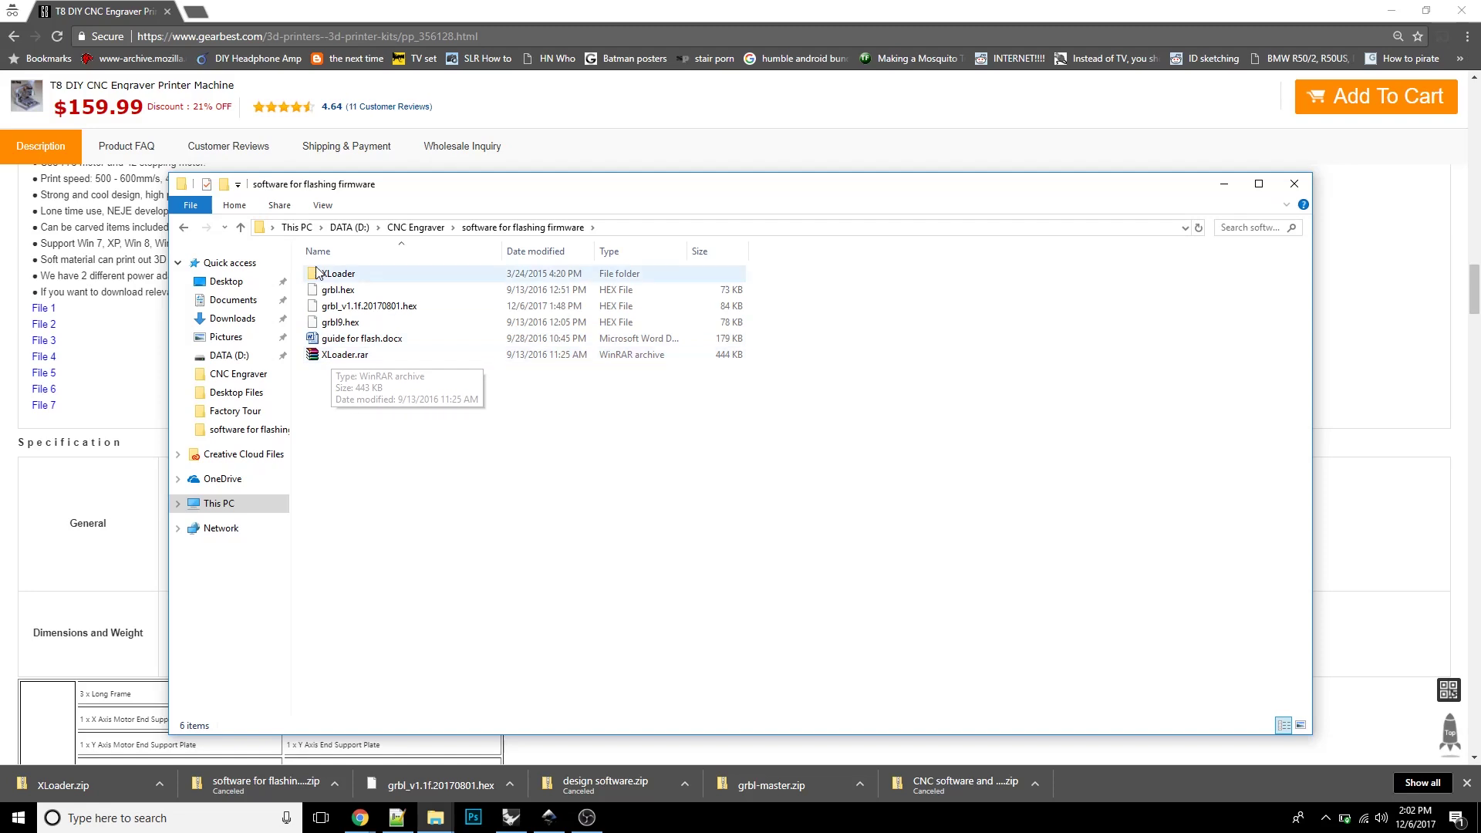
{"action": "double_click", "coordinate": [338, 274]}
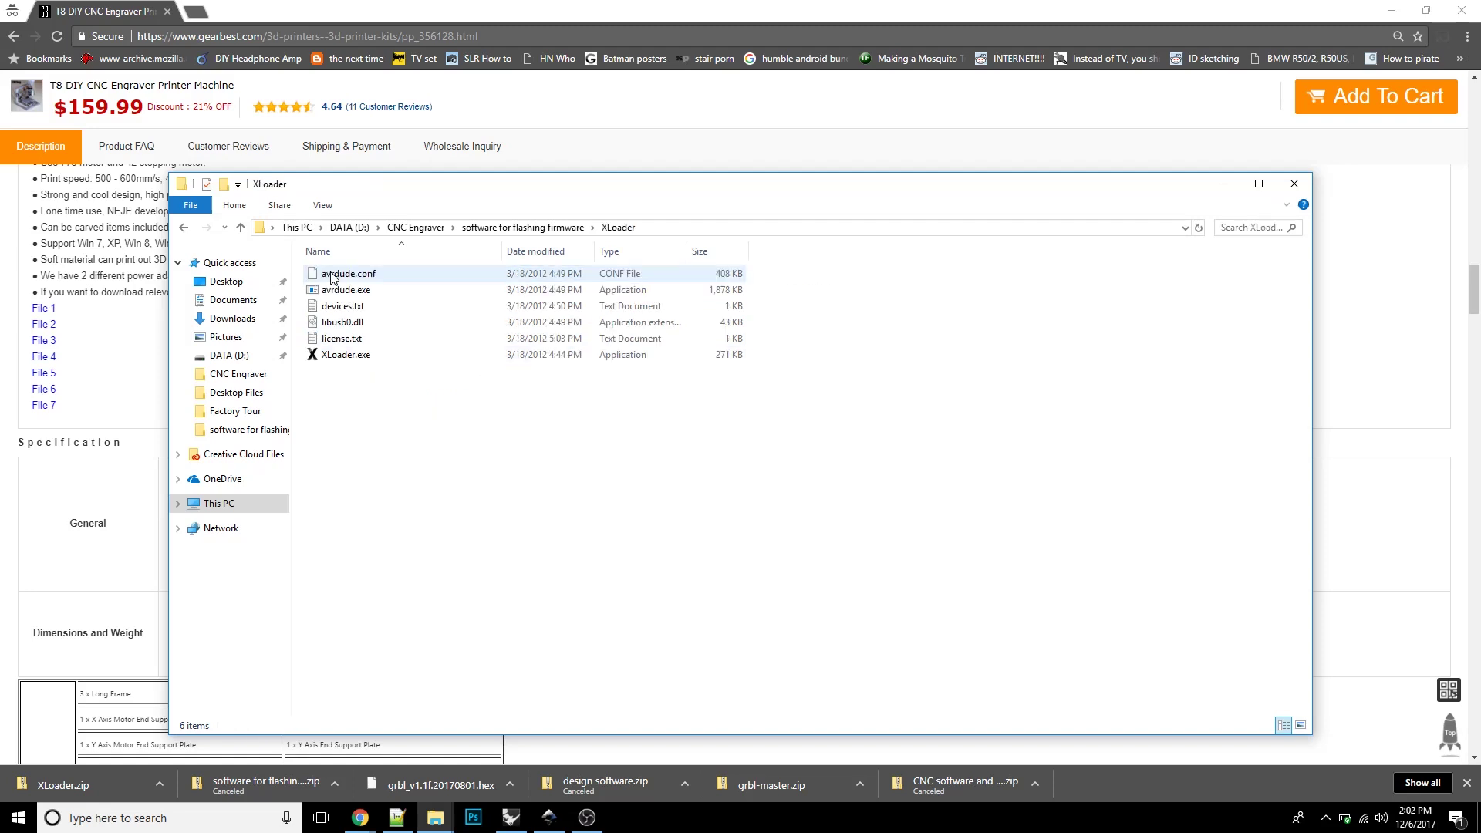
{"action": "double_click", "coordinate": [328, 358]}
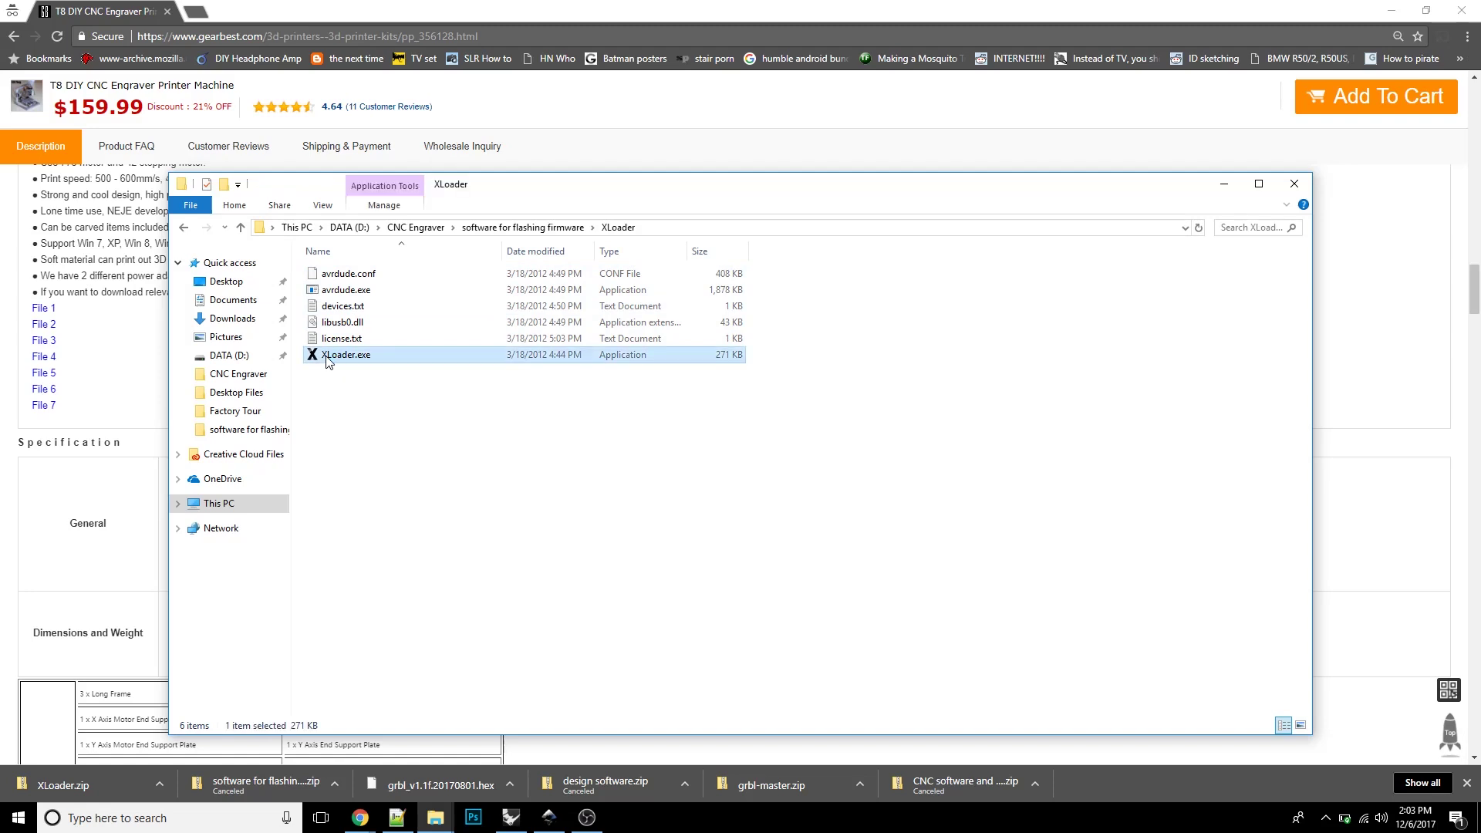
{"action": "left_click_drag", "start_coordinate": [171, 139], "coordinate": [602, 426]}
Step: Load grbl9.hex from the software for flashing firmware folder as the hex file
{"action": "left_click", "coordinate": [695, 457]}
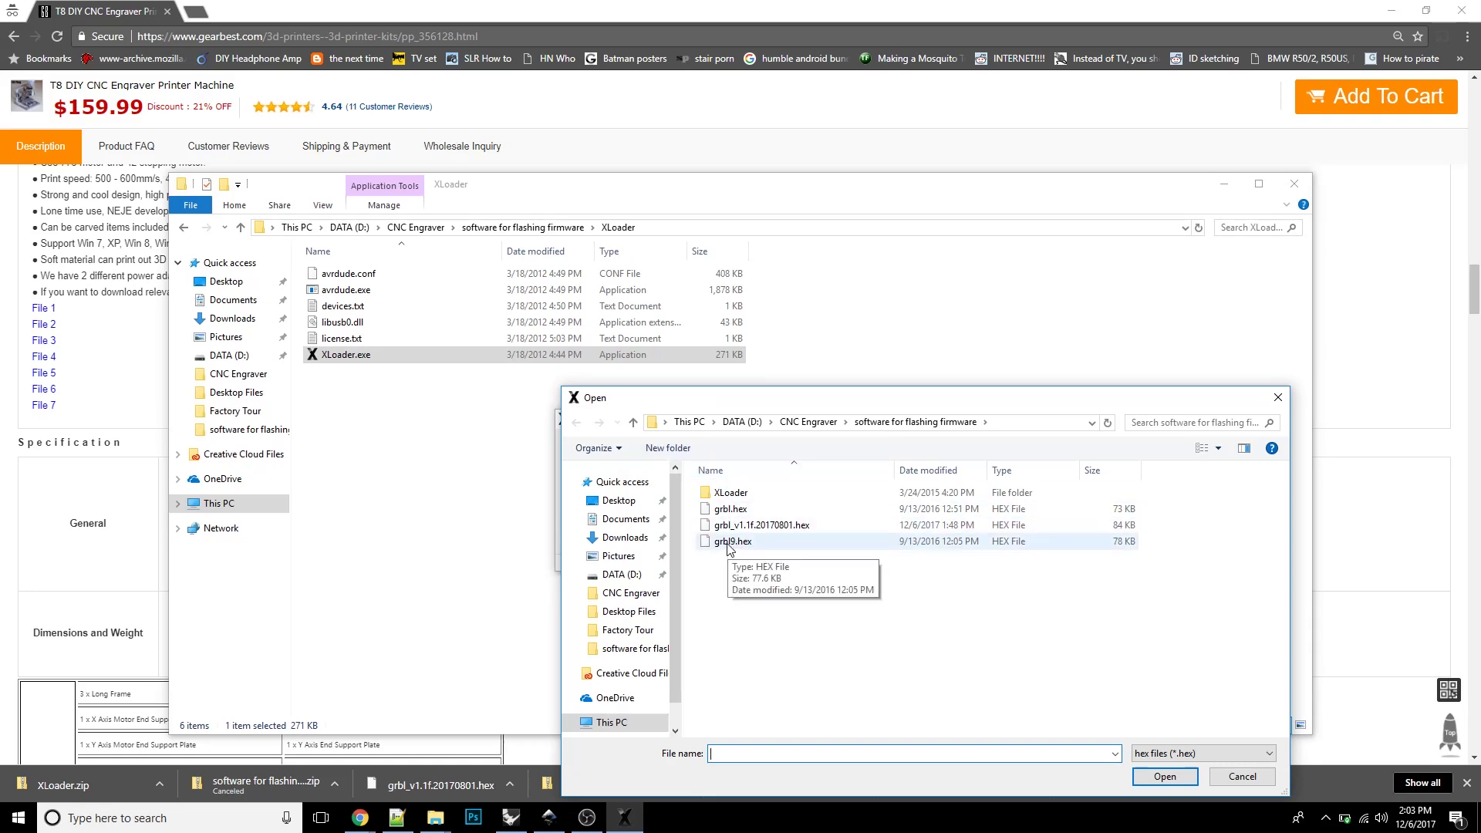
{"action": "left_click", "coordinate": [727, 544]}
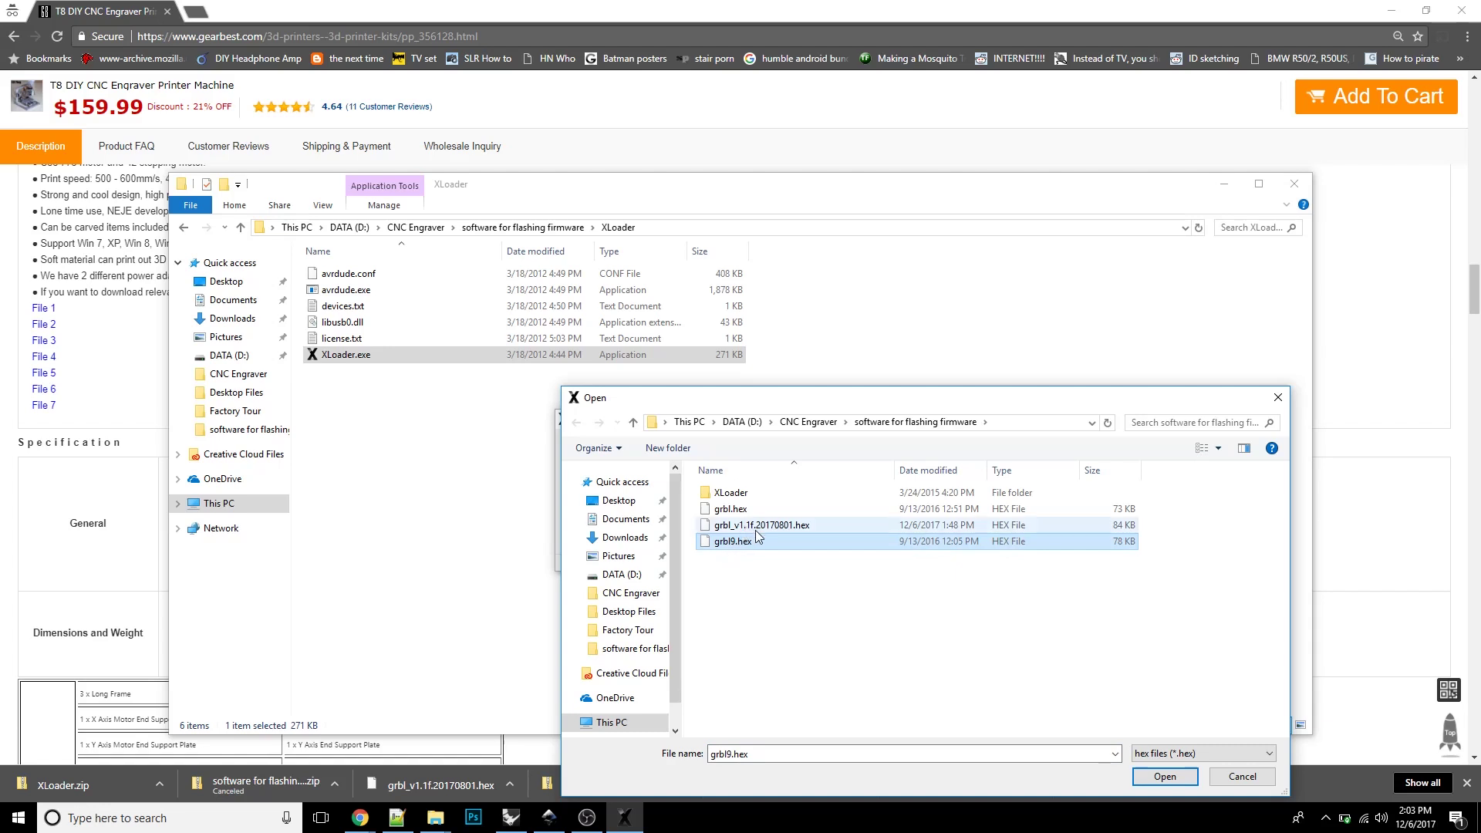
{"action": "left_click", "coordinate": [741, 529]}
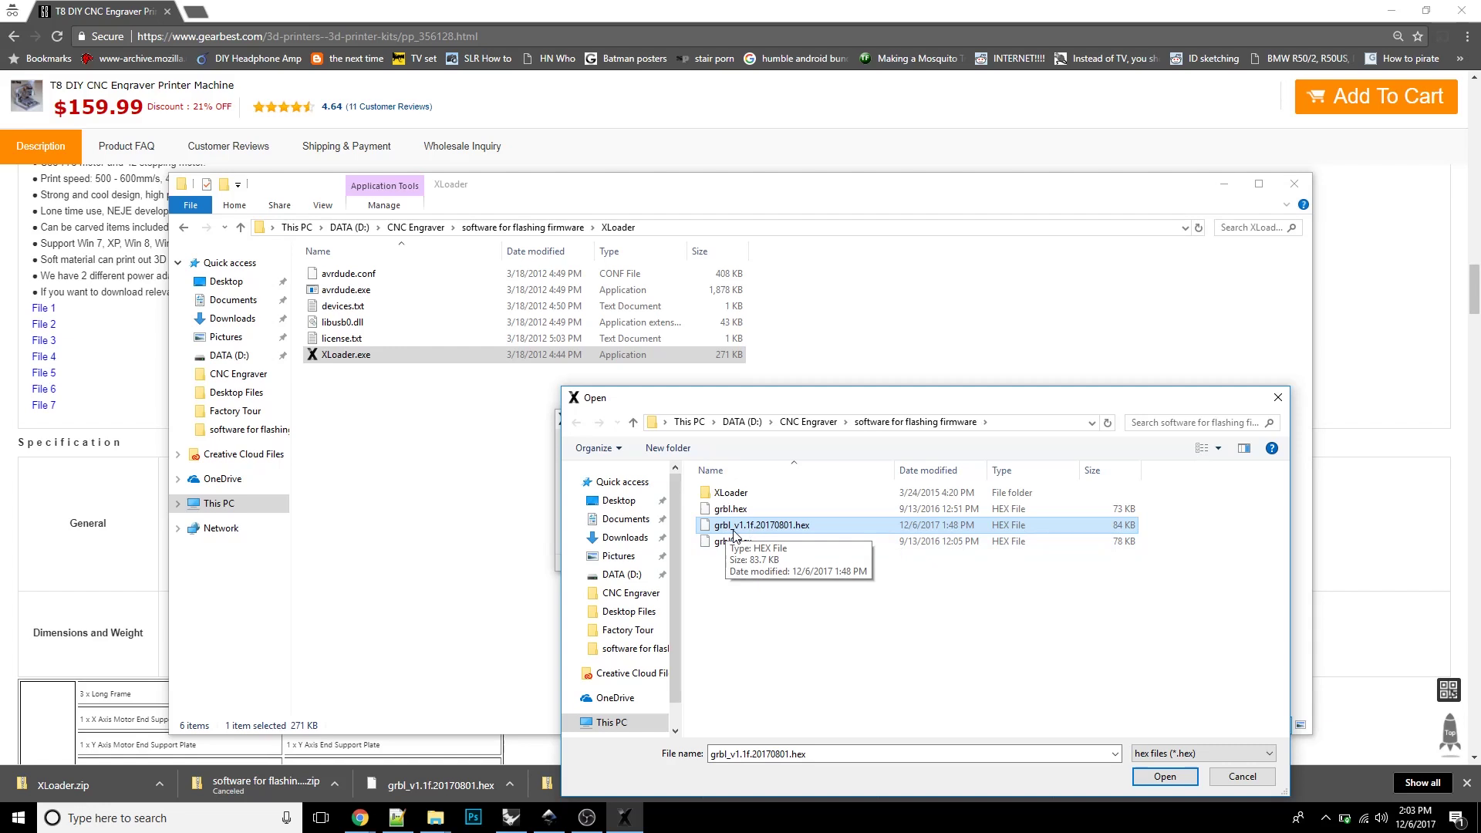
{"action": "left_click", "coordinate": [736, 542]}
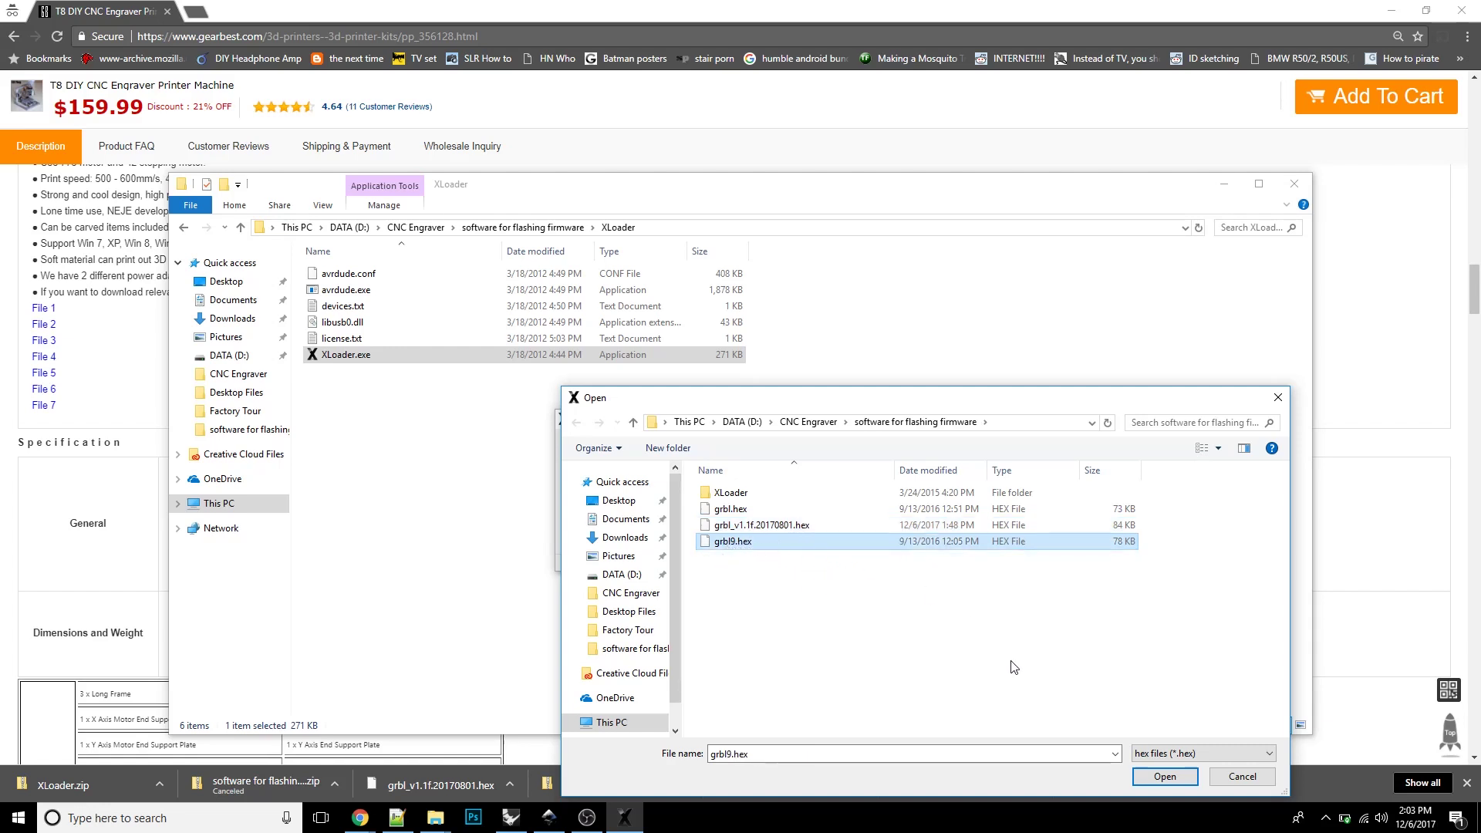
{"action": "left_click", "coordinate": [1165, 775]}
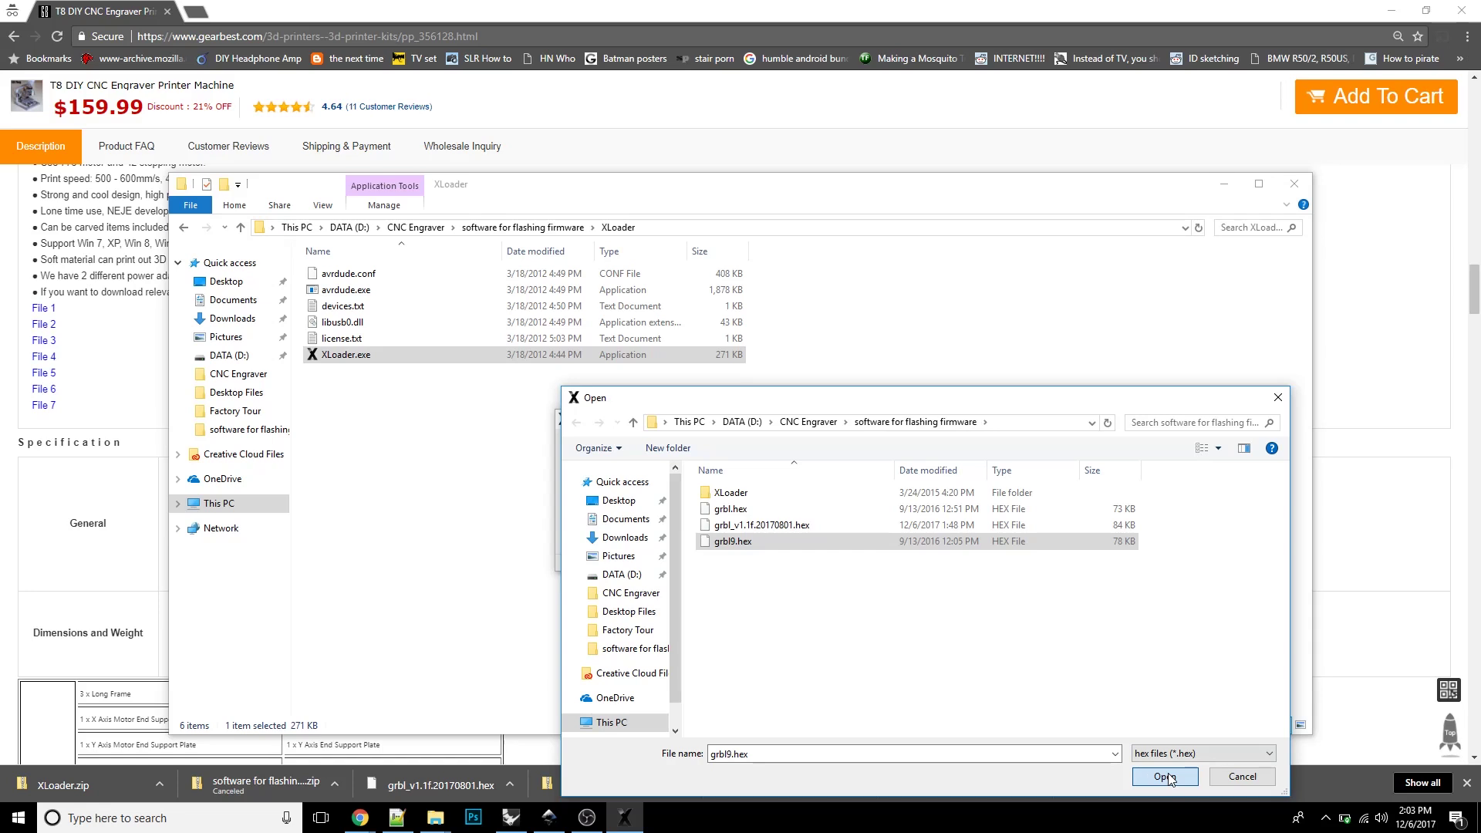
{"action": "key", "text": "Tab"}
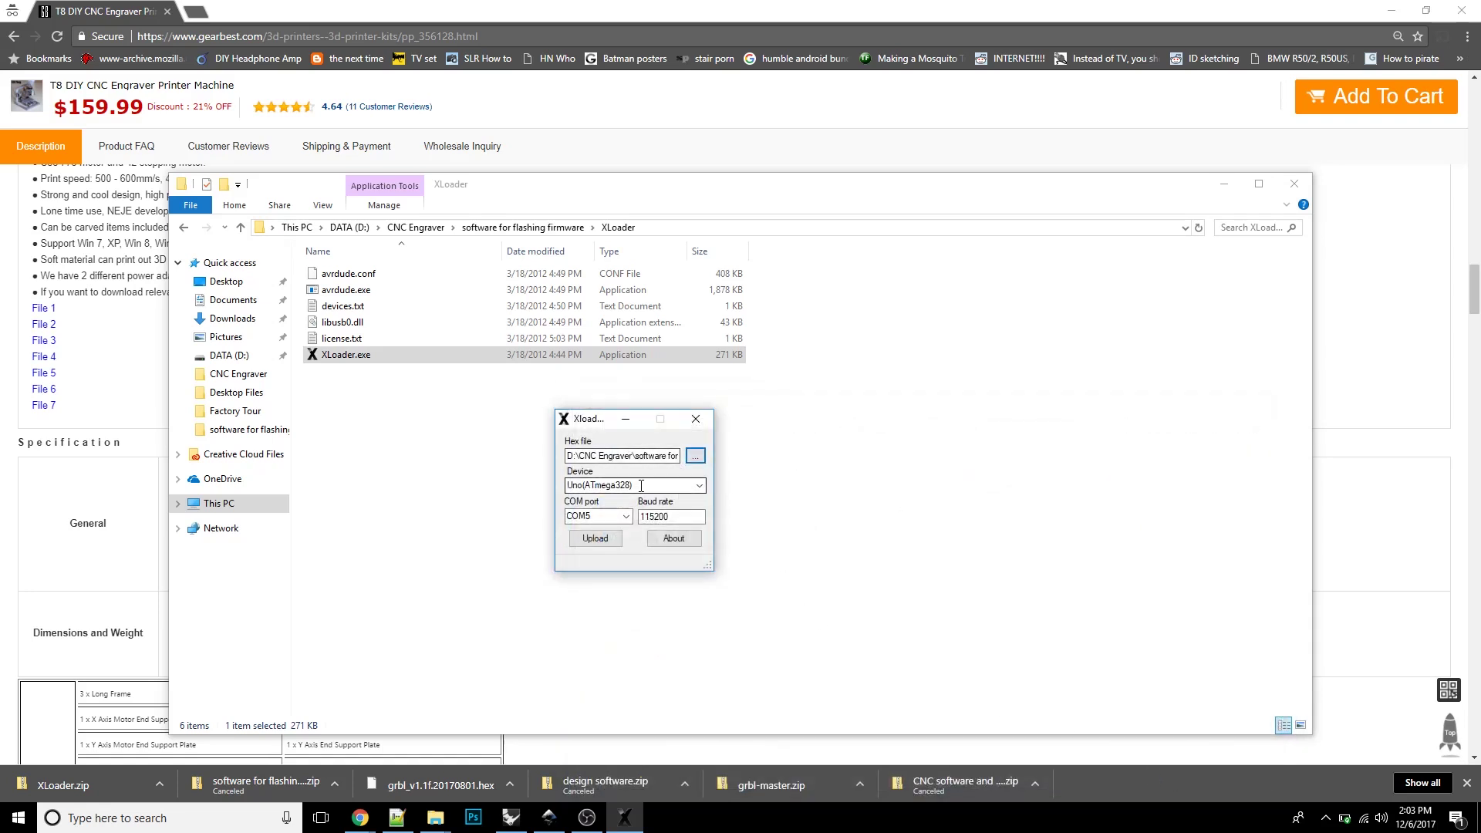
Step: Upload the firmware to the Uno(ATmega328) device on COM5 at a baud rate of 115200
{"action": "left_click", "coordinate": [697, 487]}
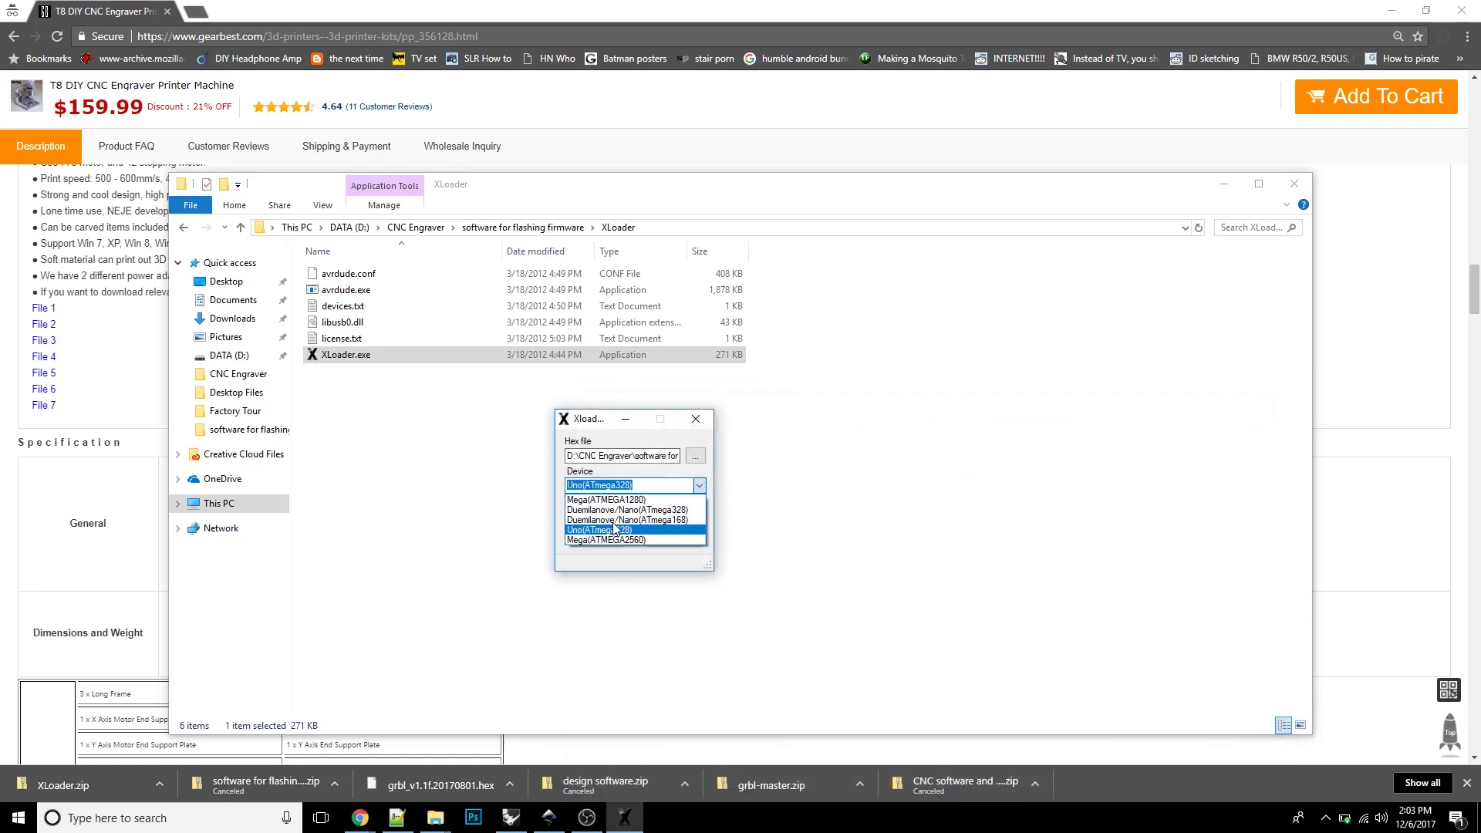
{"action": "left_click", "coordinate": [636, 527]}
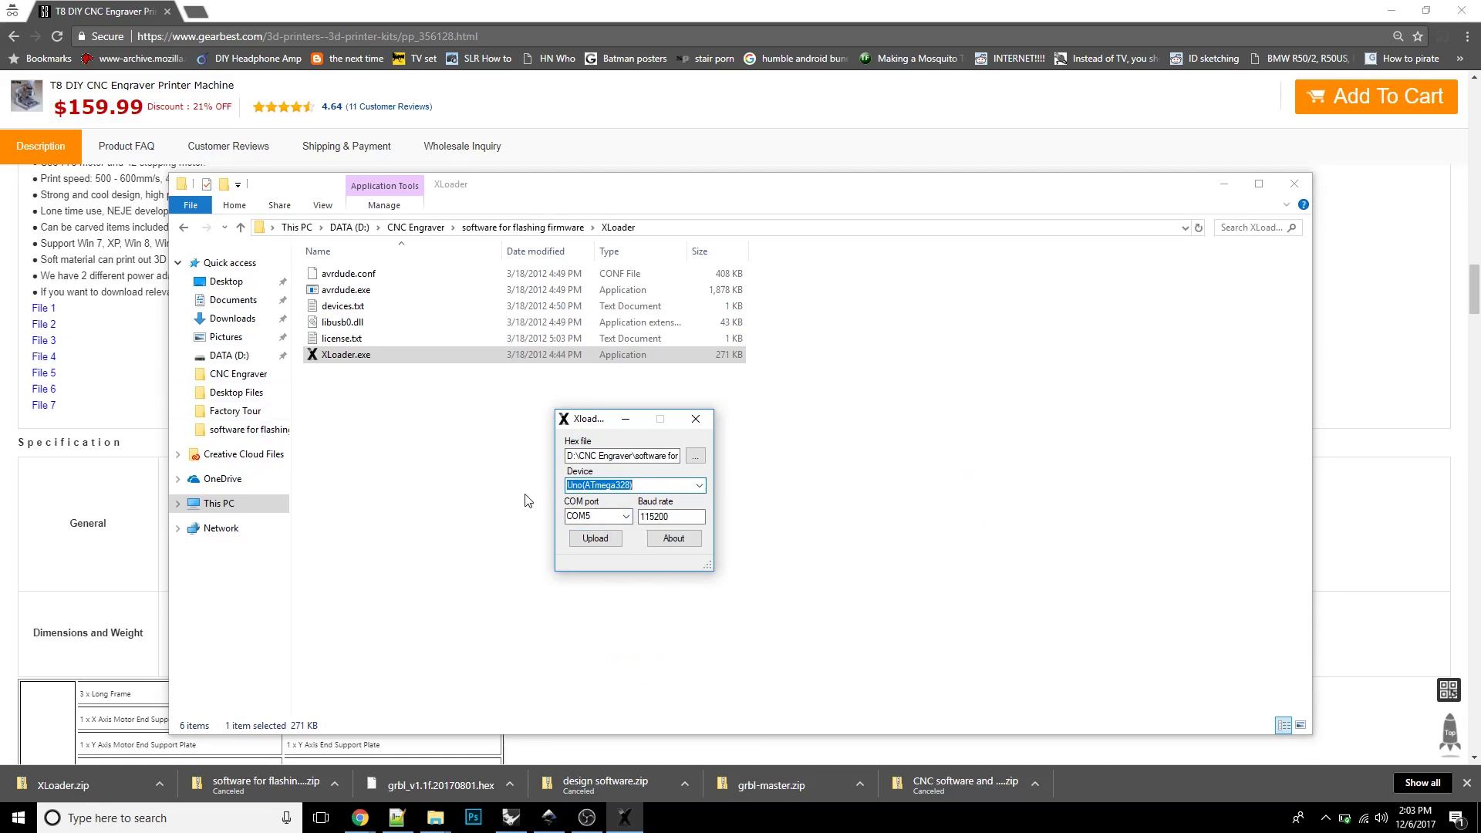
{"action": "left_click", "coordinate": [594, 516]}
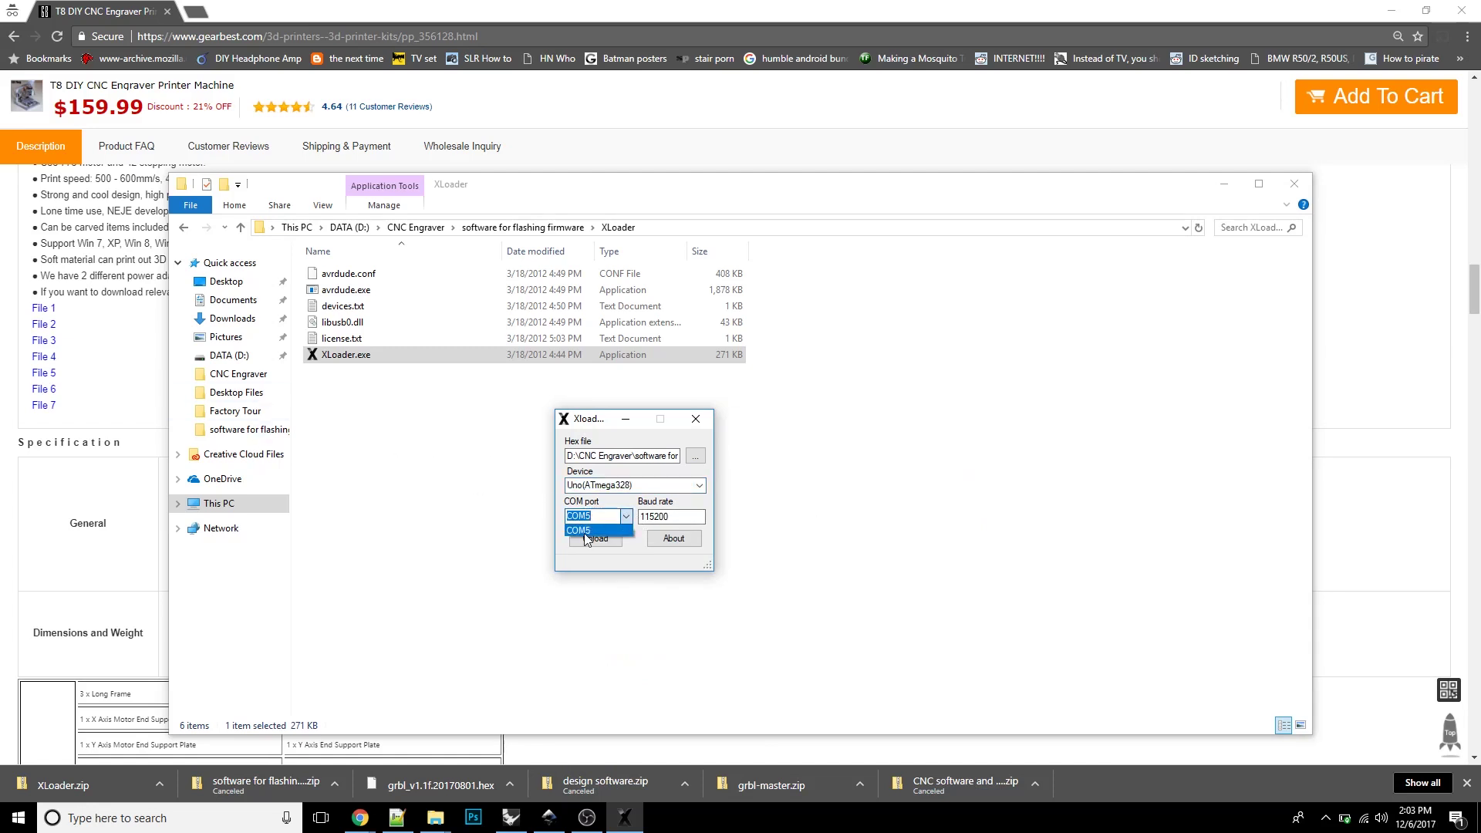
{"action": "left_click", "coordinate": [626, 516]}
{"action": "left_click", "coordinate": [596, 533]}
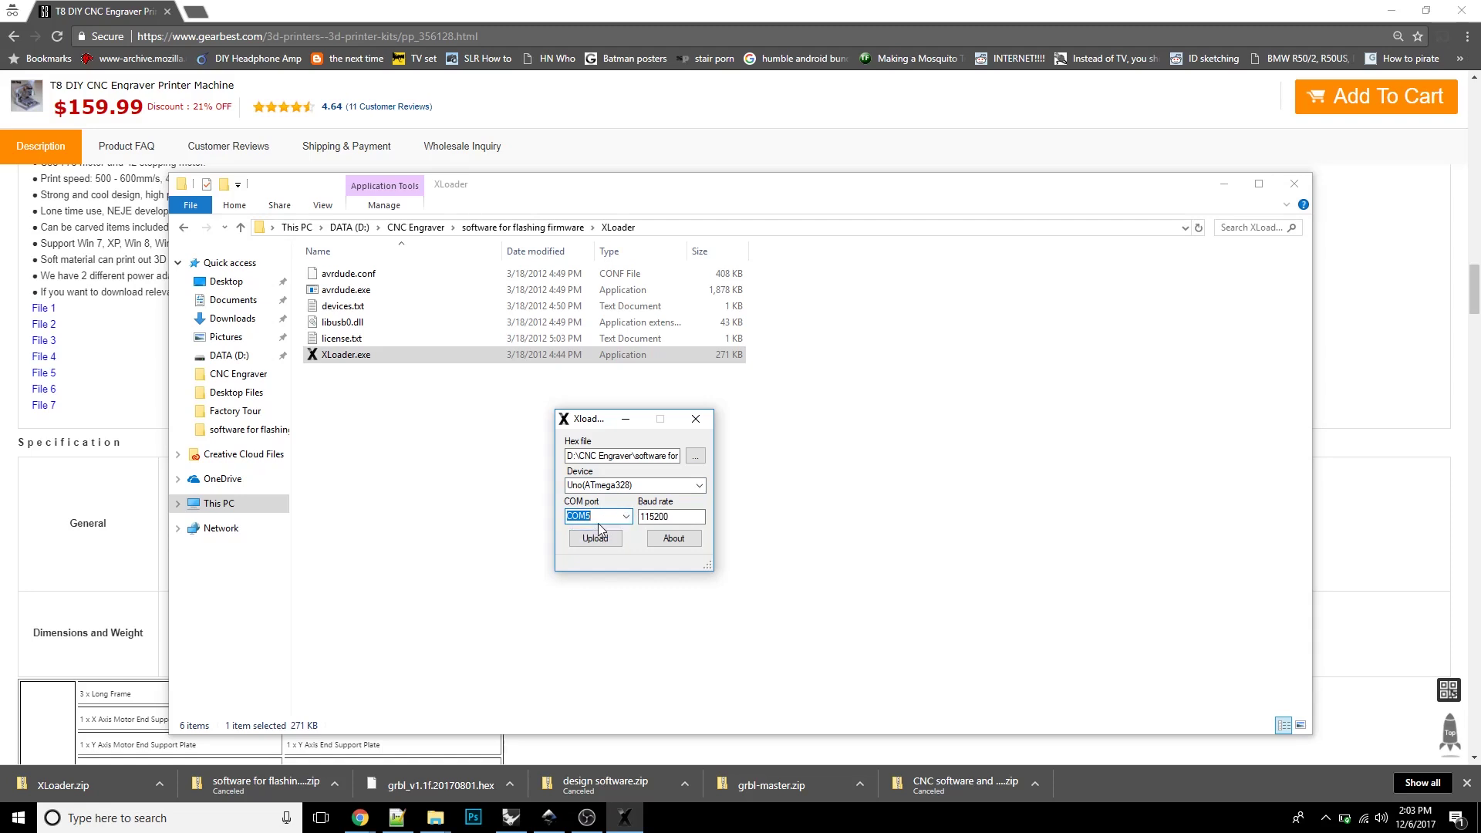
{"action": "double_click", "coordinate": [677, 523]}
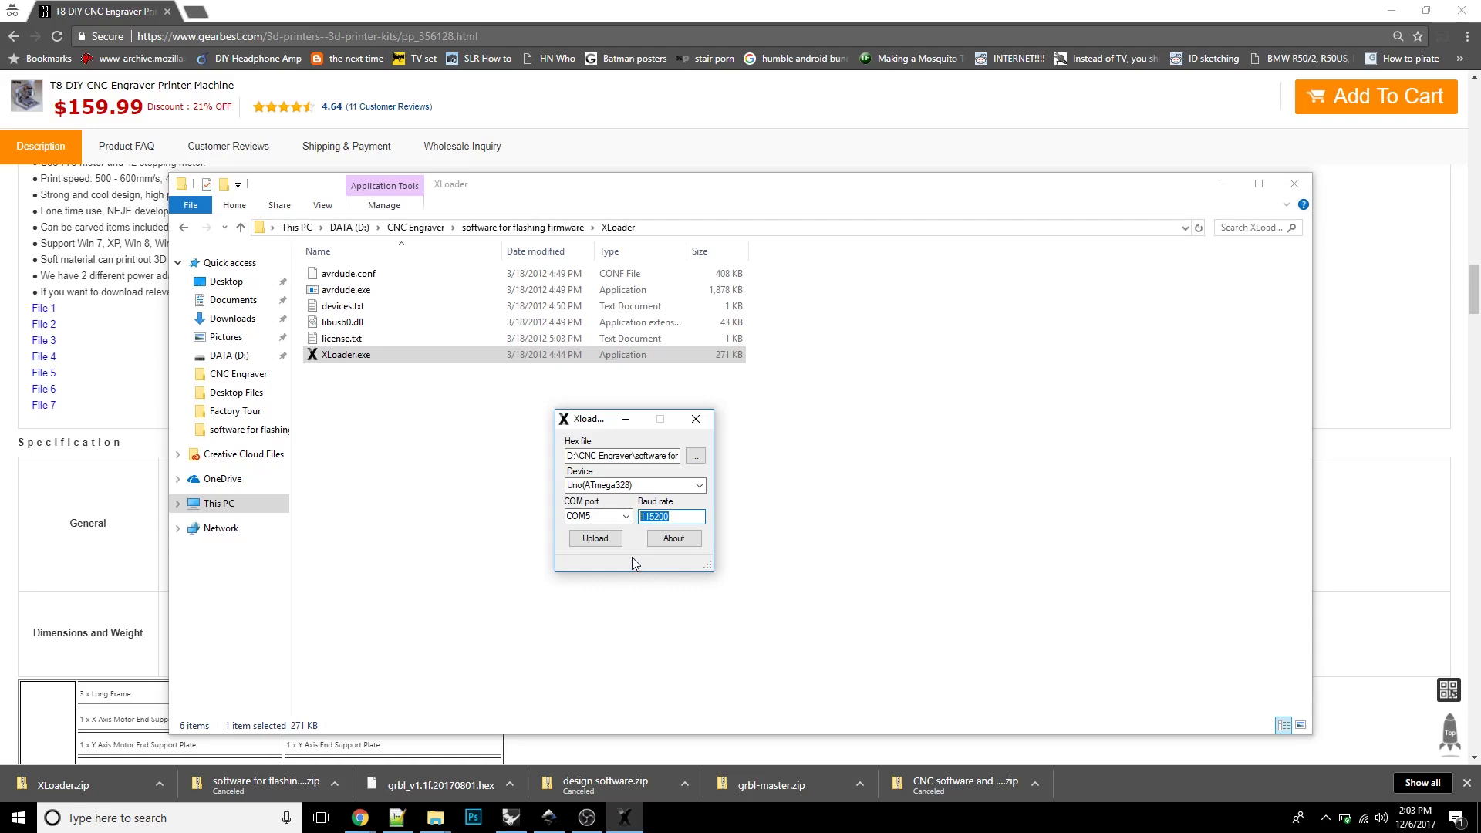
{"action": "left_click", "coordinate": [594, 540]}
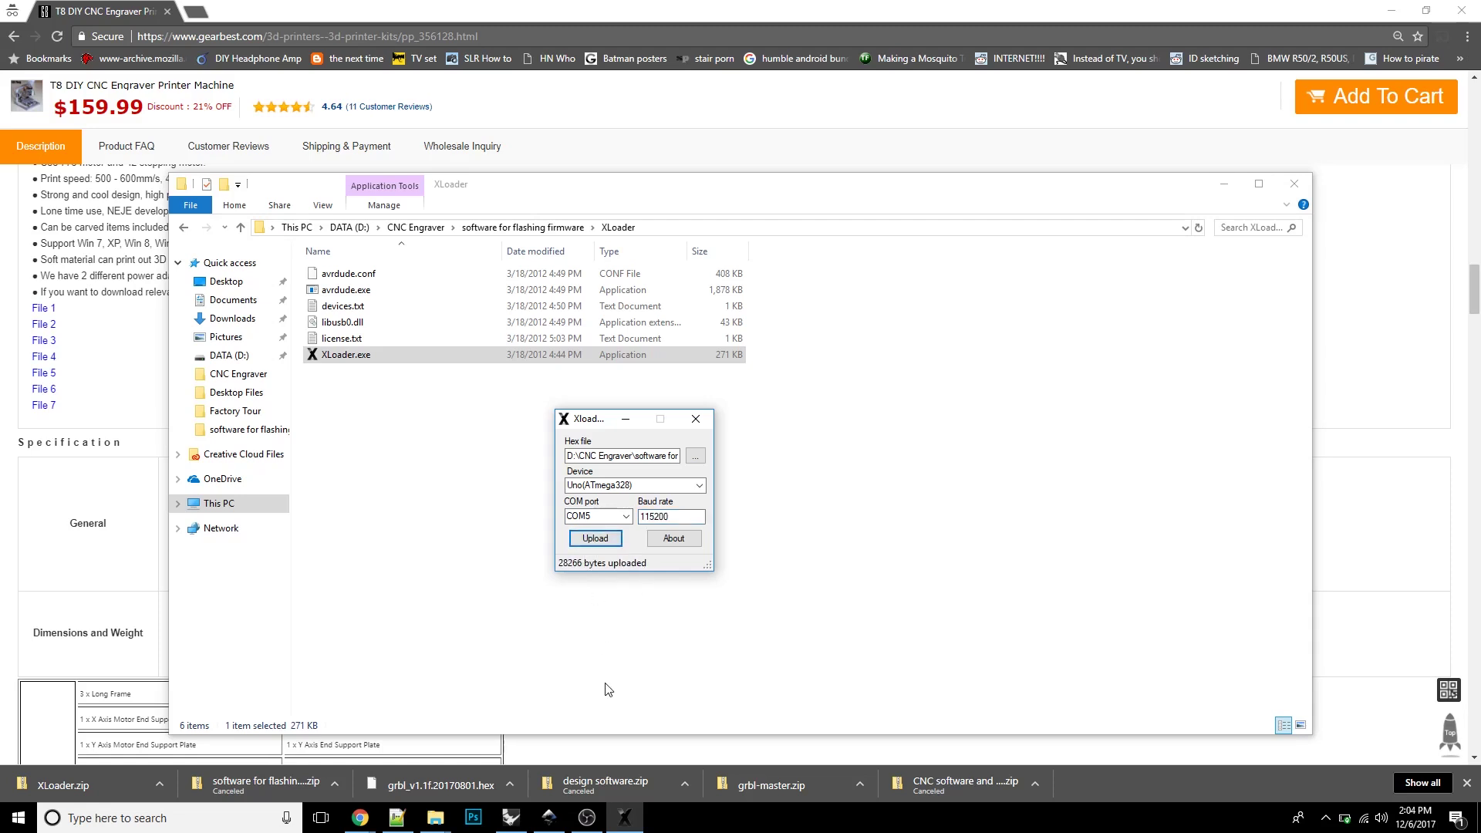
Step: Return to the CNC Engraver folder and open software for CNC inside CNC software and Driver
{"action": "left_click", "coordinate": [432, 542]}
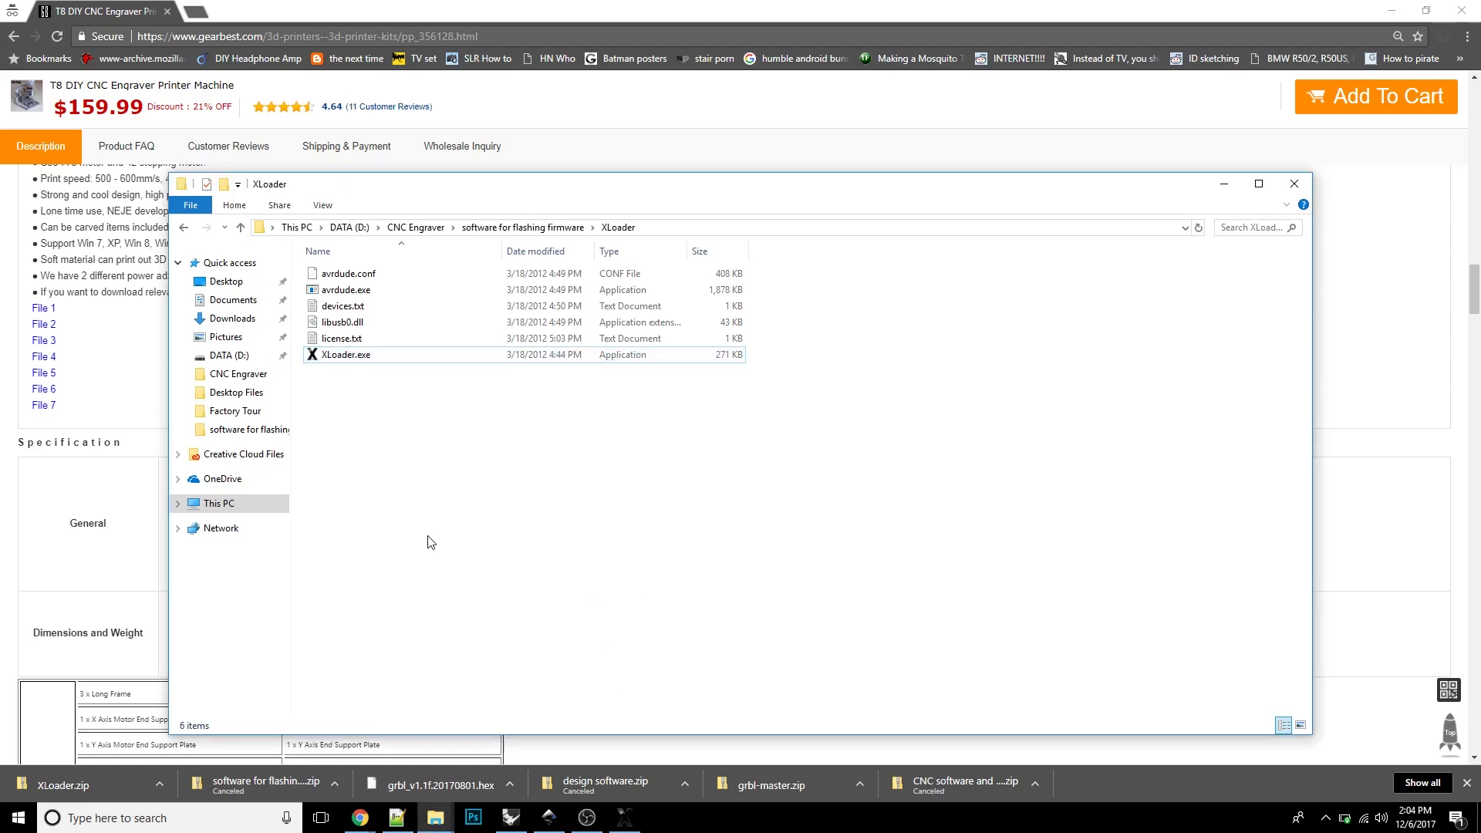
{"action": "key", "text": "BackSpace"}
{"action": "key", "text": "BackSpace"}
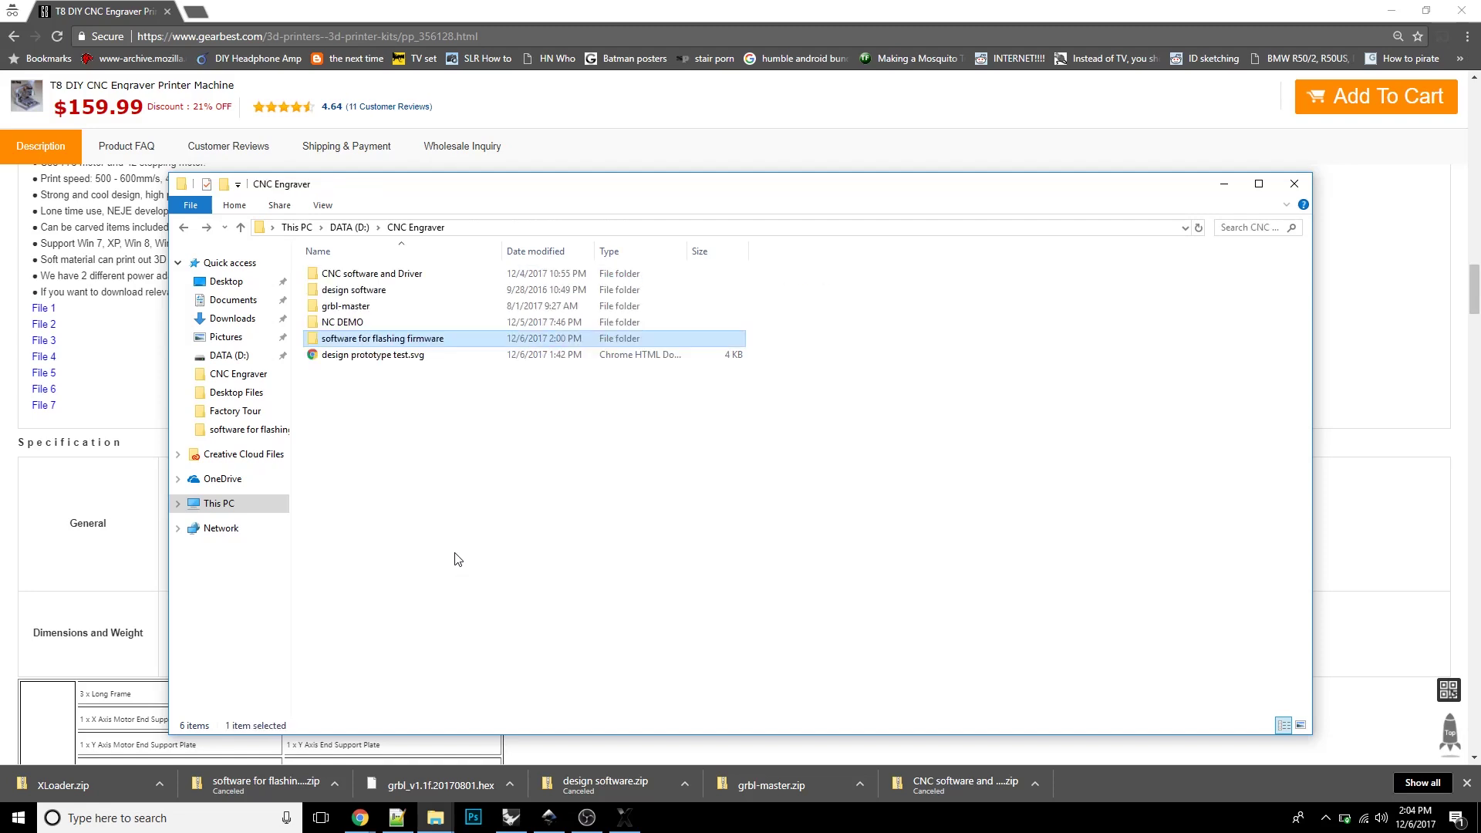
{"action": "double_click", "coordinate": [372, 274]}
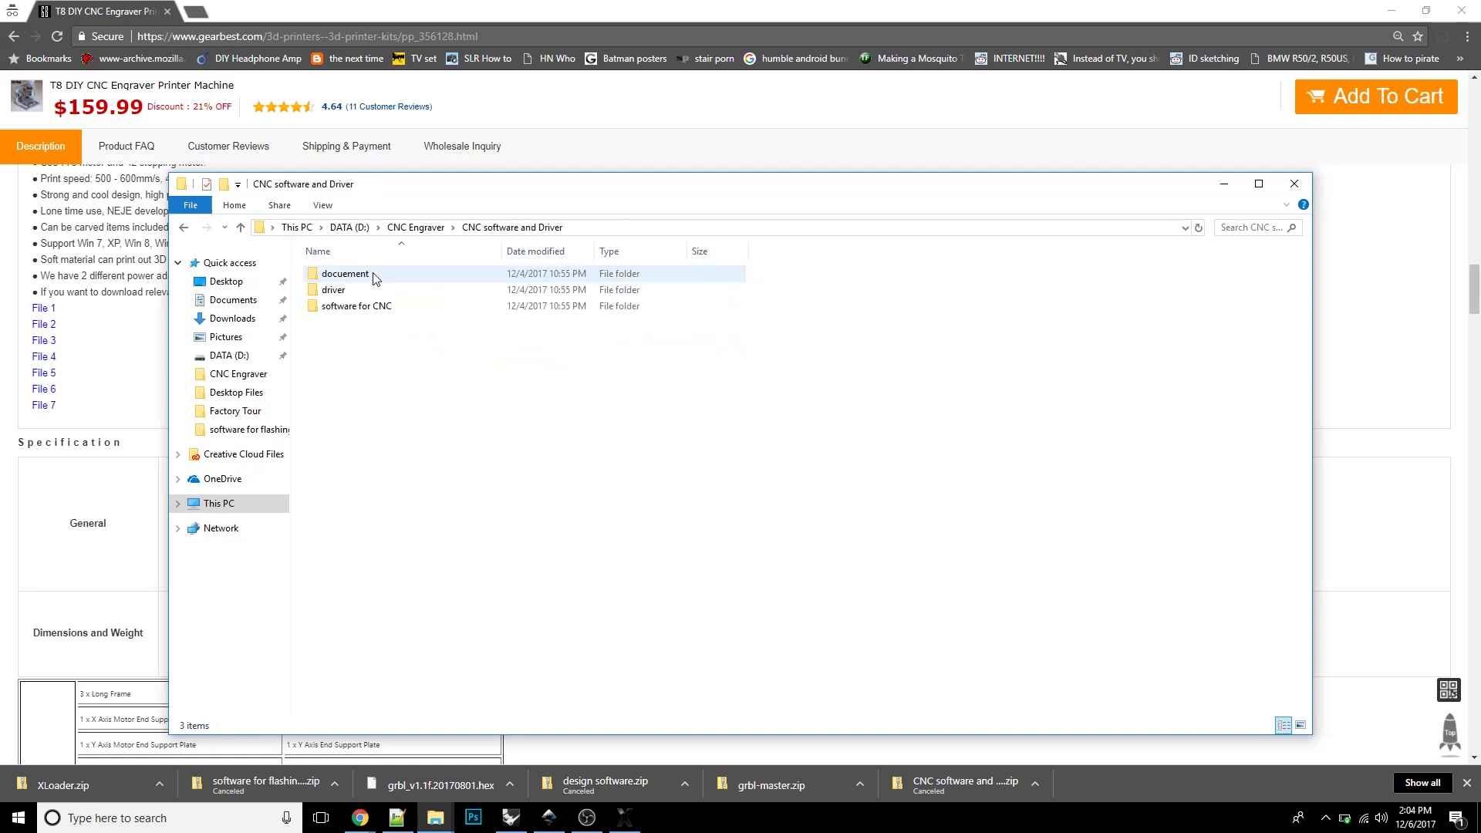
{"action": "double_click", "coordinate": [349, 308]}
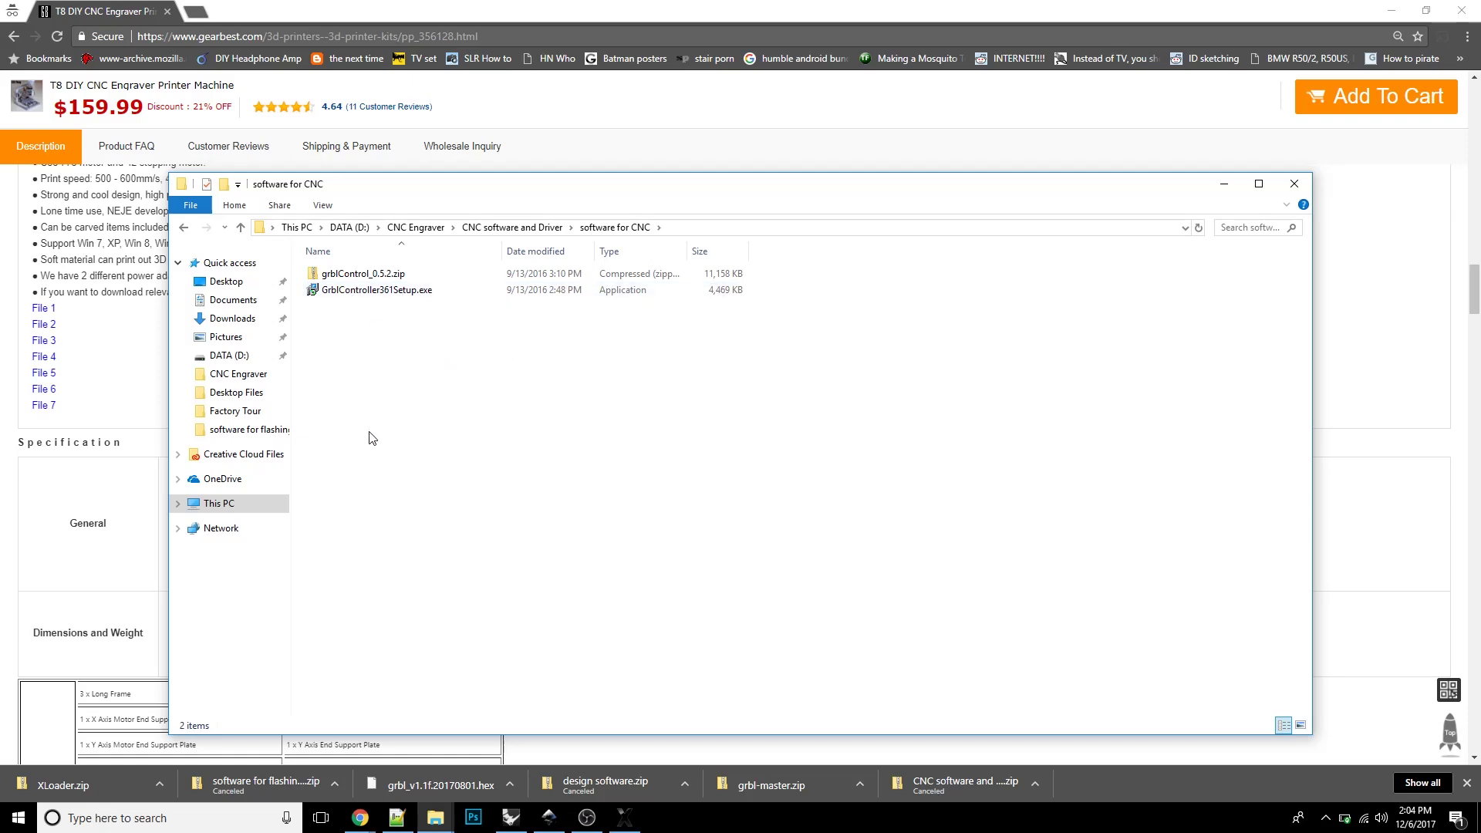
Step: Launch Grbl Controller from the desktop and reposition its window
{"action": "key", "text": "super+d"}
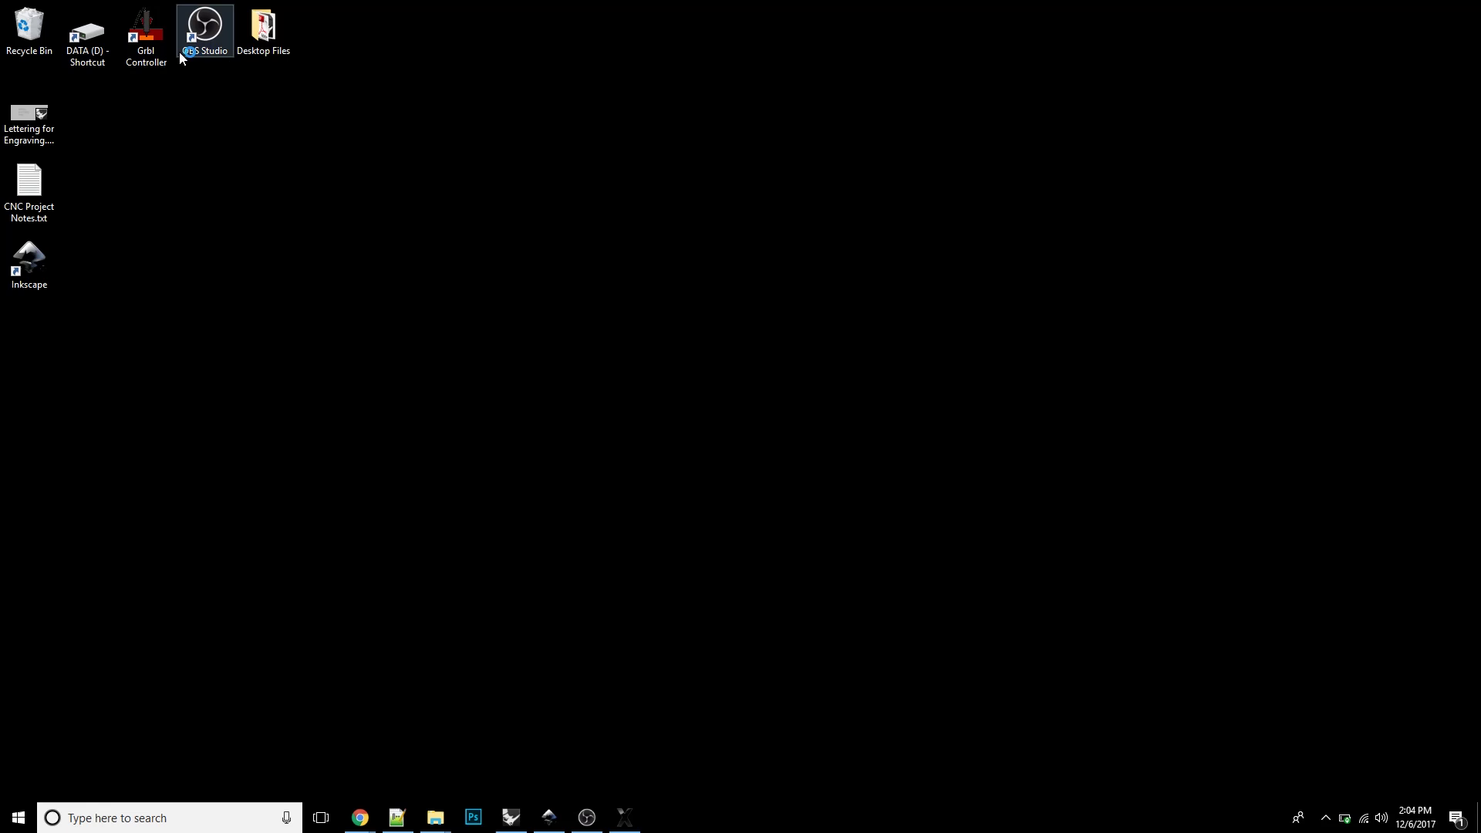
{"action": "double_click", "coordinate": [150, 30]}
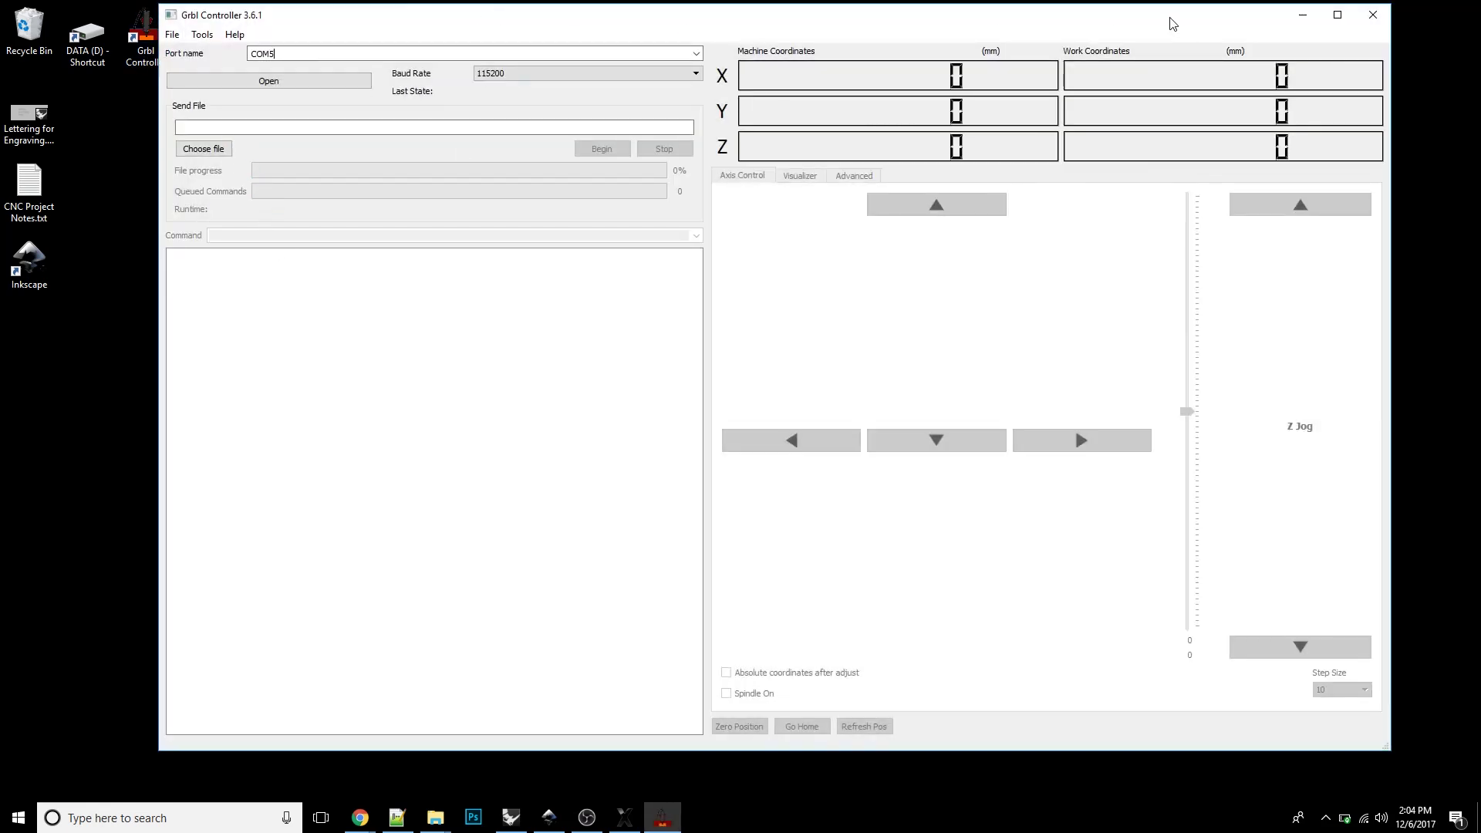
{"action": "left_click_drag", "start_coordinate": [1174, 18], "coordinate": [1129, 31]}
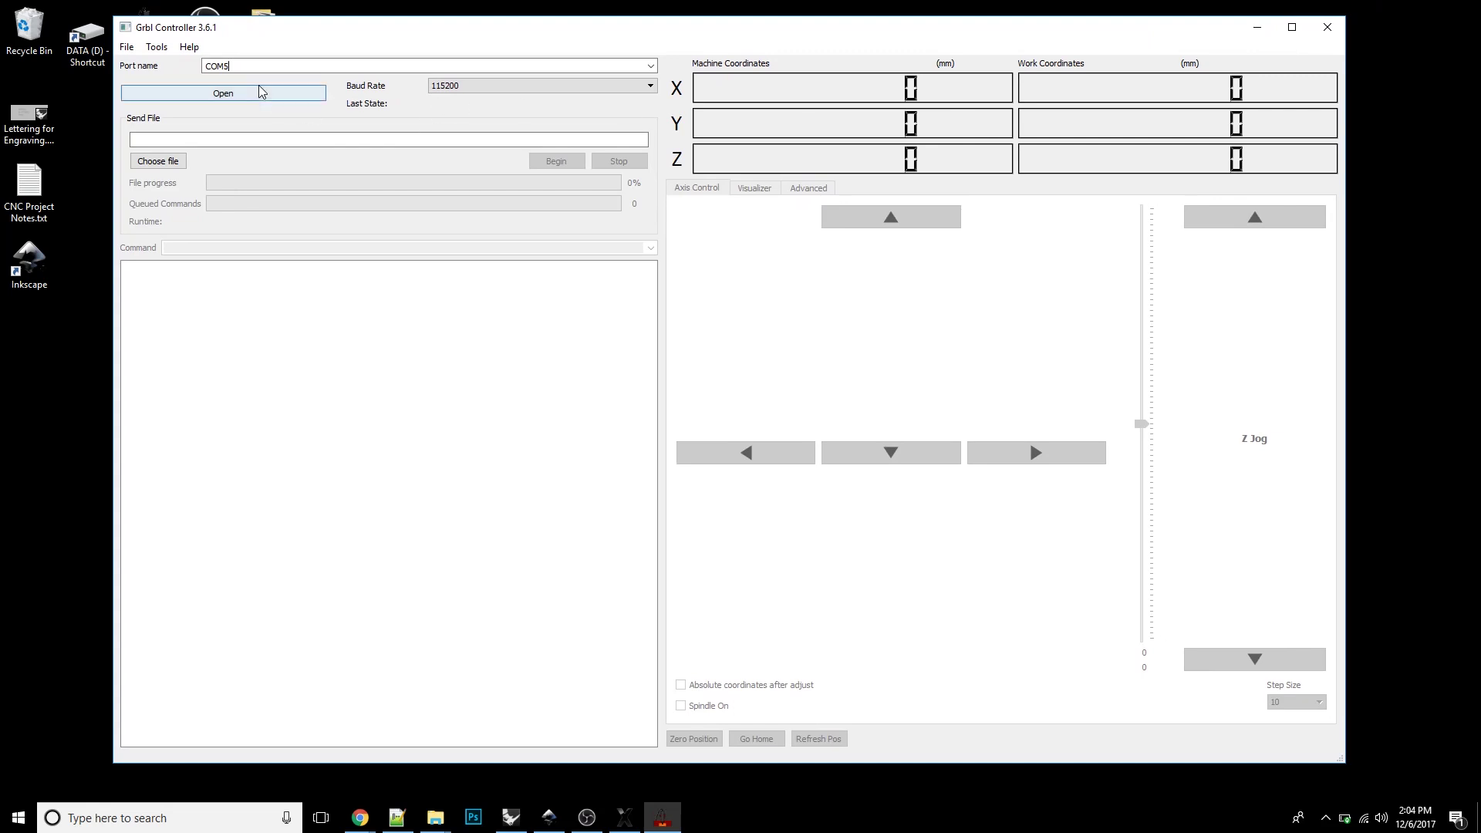
Step: Connect to the engraver on port COM5 at 115200 baud
{"action": "left_click", "coordinate": [650, 65]}
{"action": "left_click", "coordinate": [220, 120]}
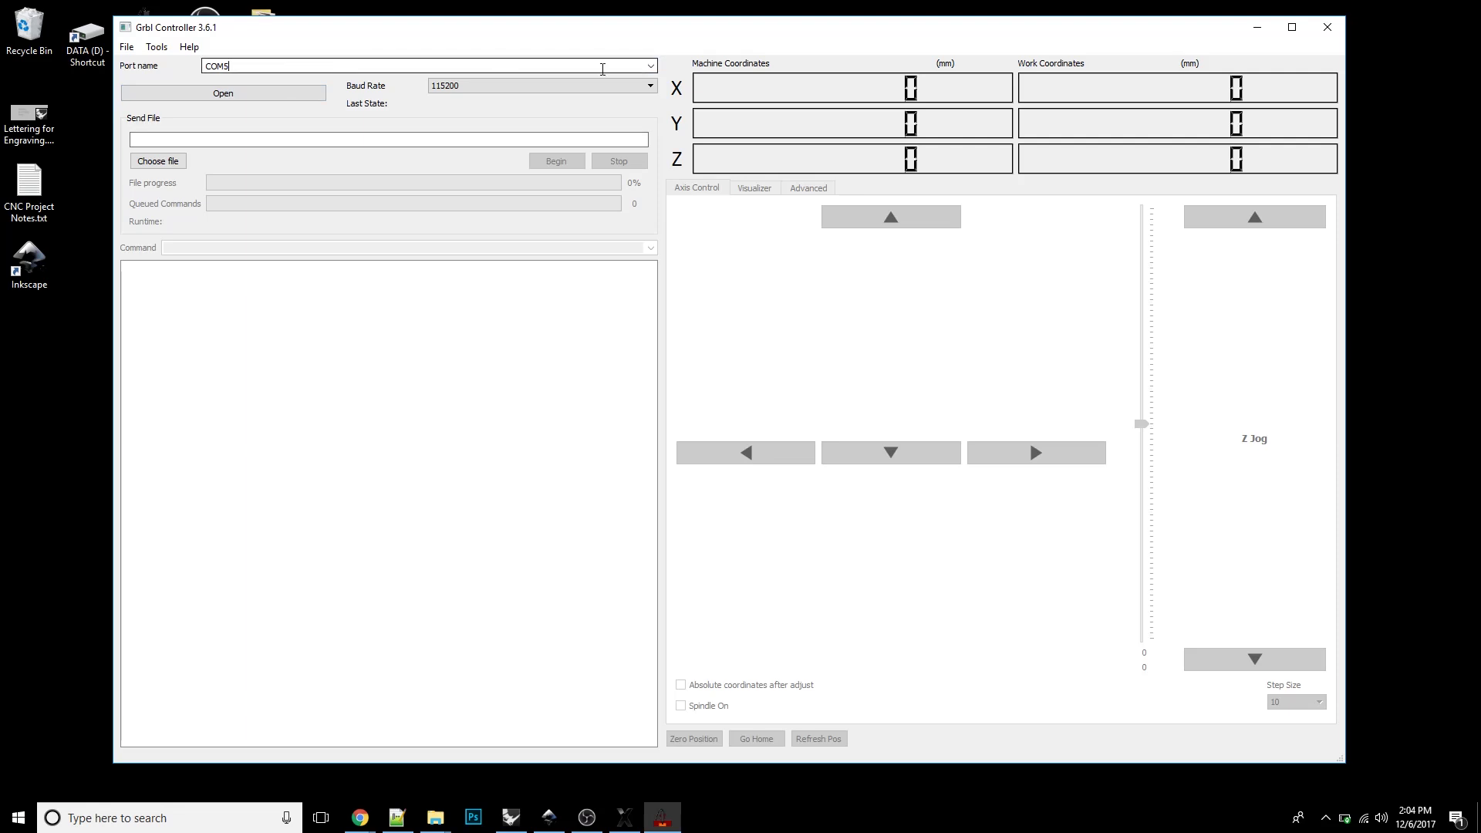
{"action": "left_click", "coordinate": [651, 67]}
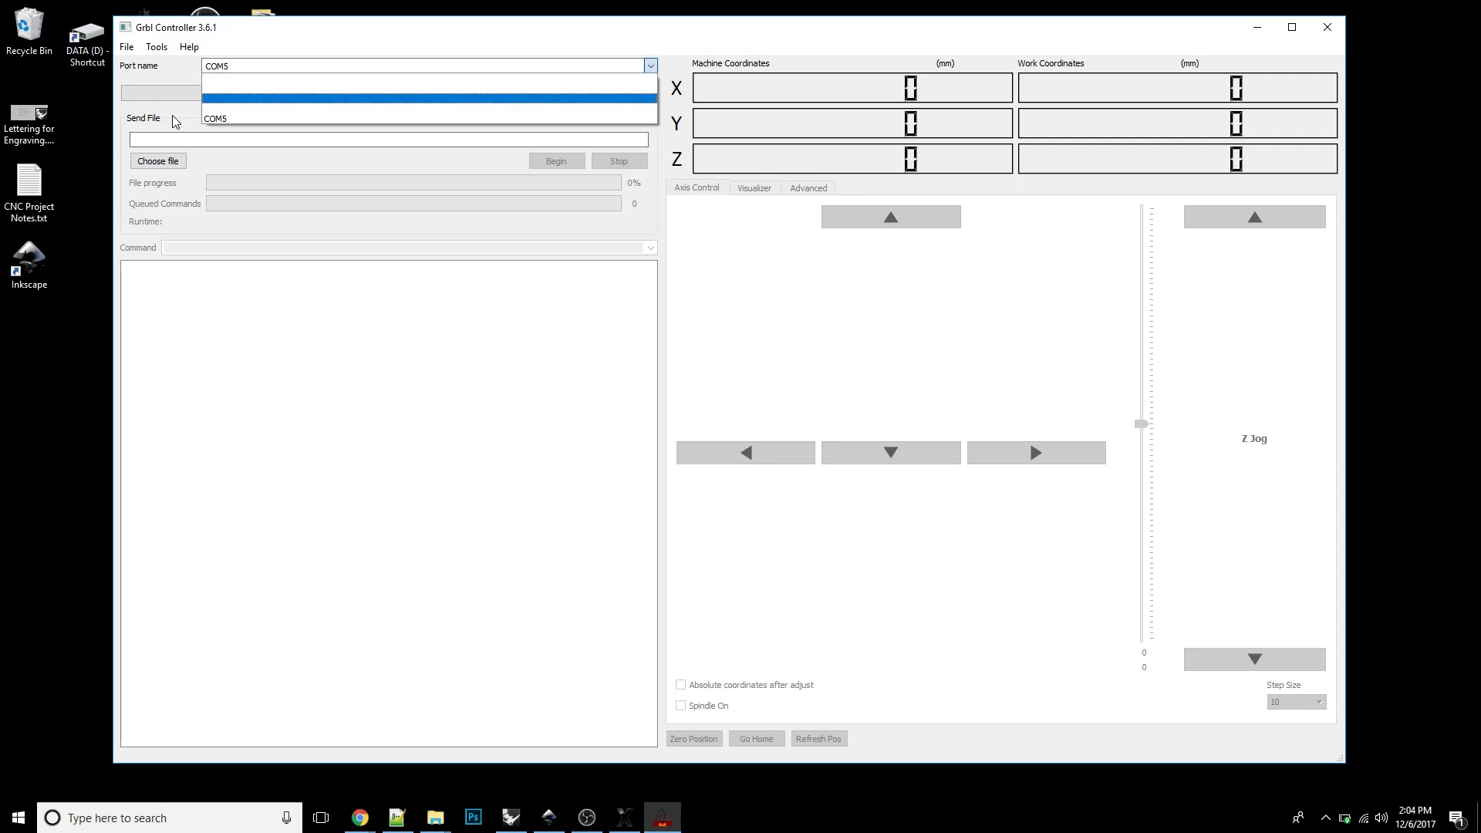
{"action": "left_click", "coordinate": [225, 120]}
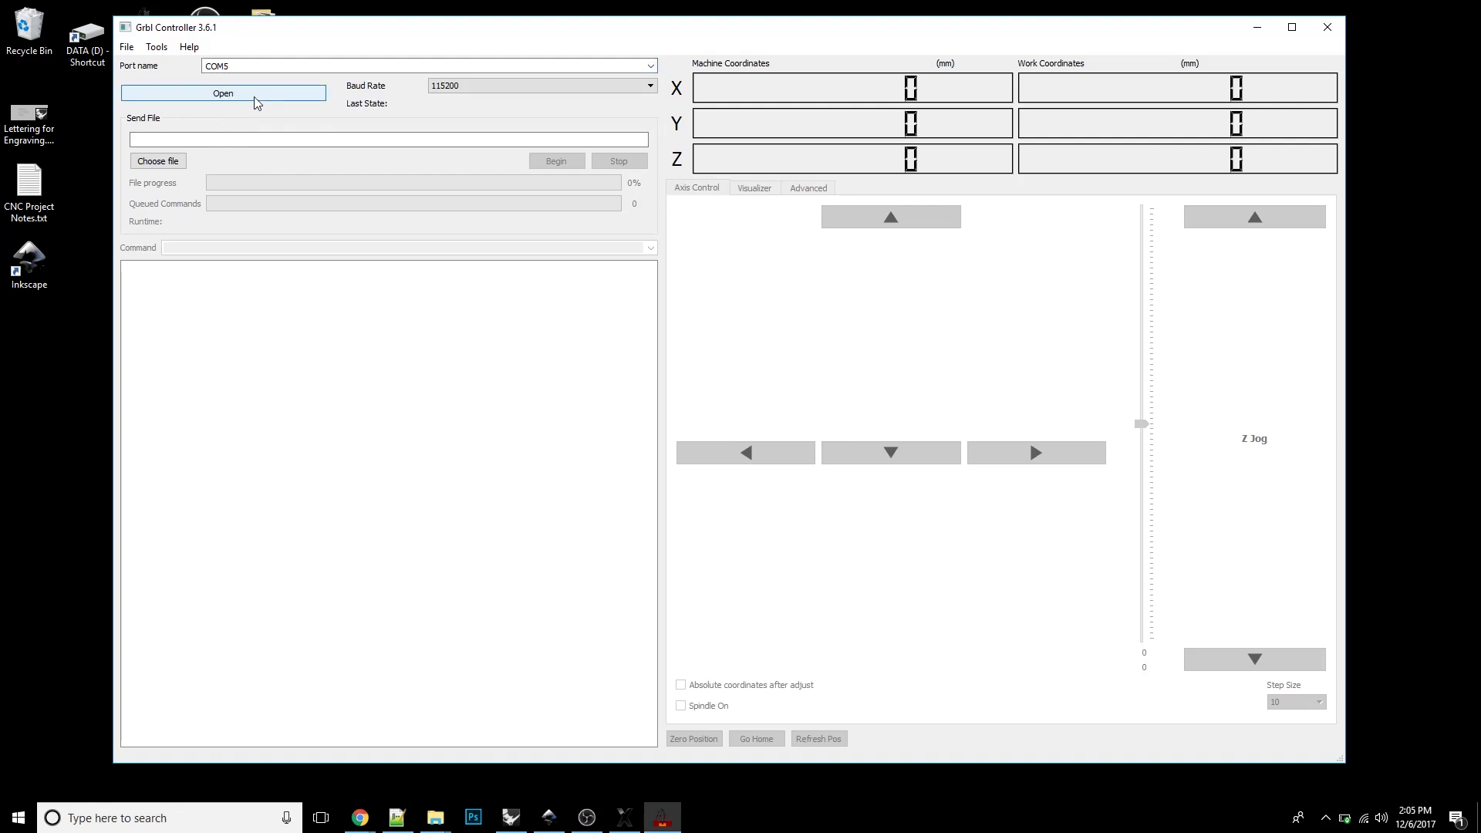
{"action": "left_click", "coordinate": [488, 85]}
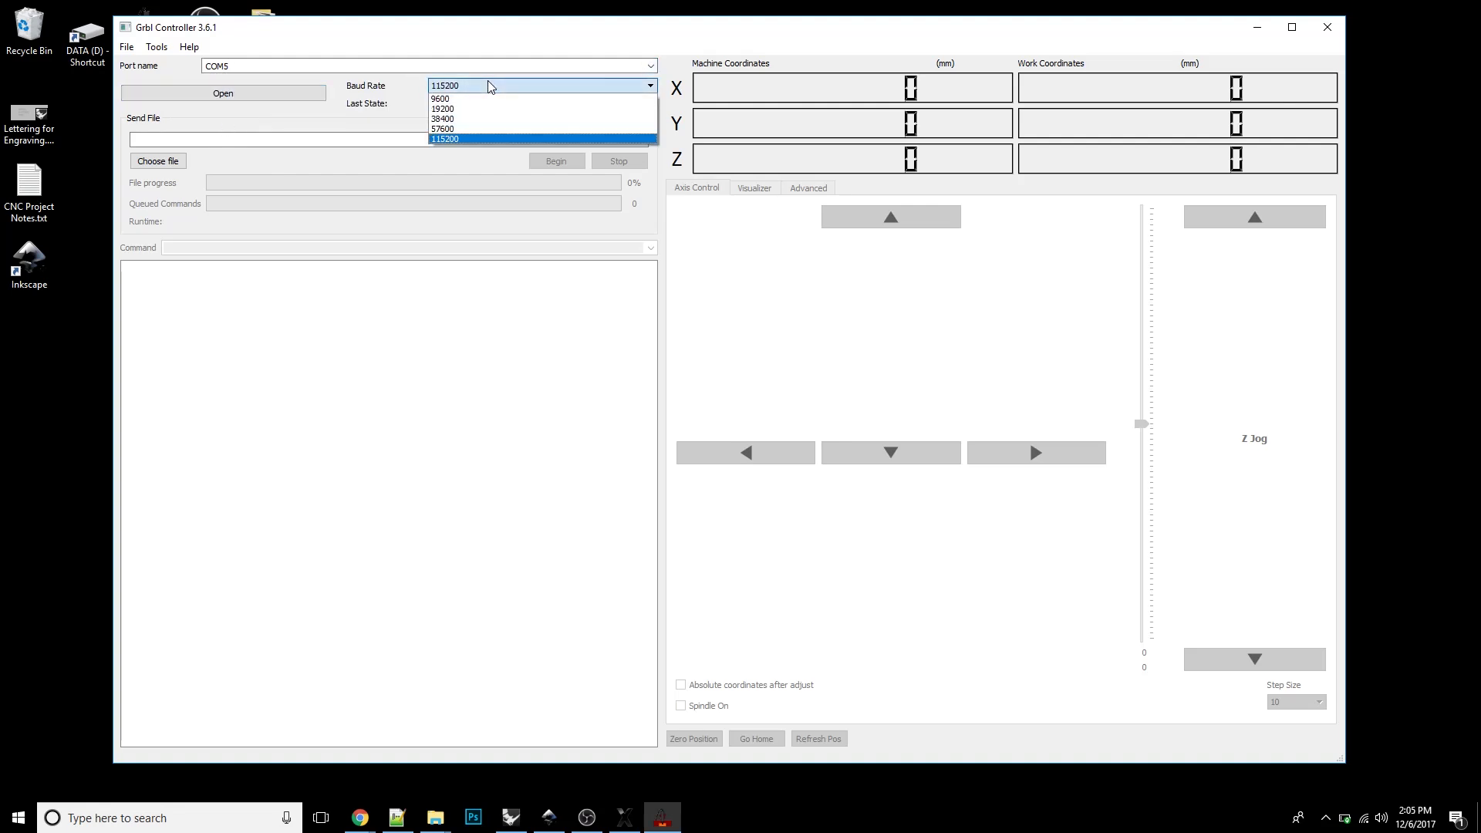
{"action": "left_click", "coordinate": [274, 103]}
{"action": "left_click", "coordinate": [268, 95]}
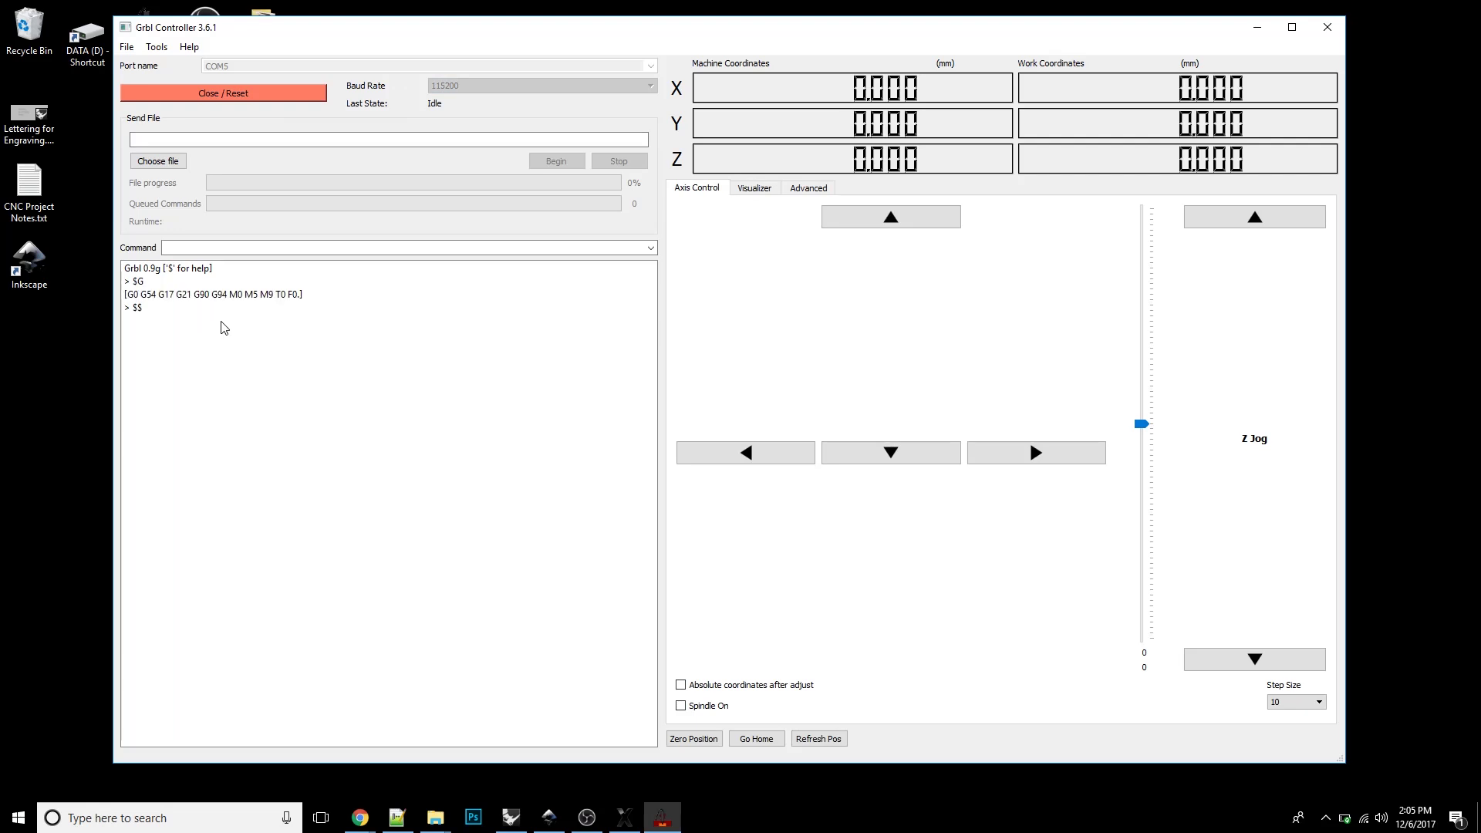
Step: Review the Grbl settings listed under the $$ command, including the $3 direction port invert mask
{"action": "left_click", "coordinate": [164, 307]}
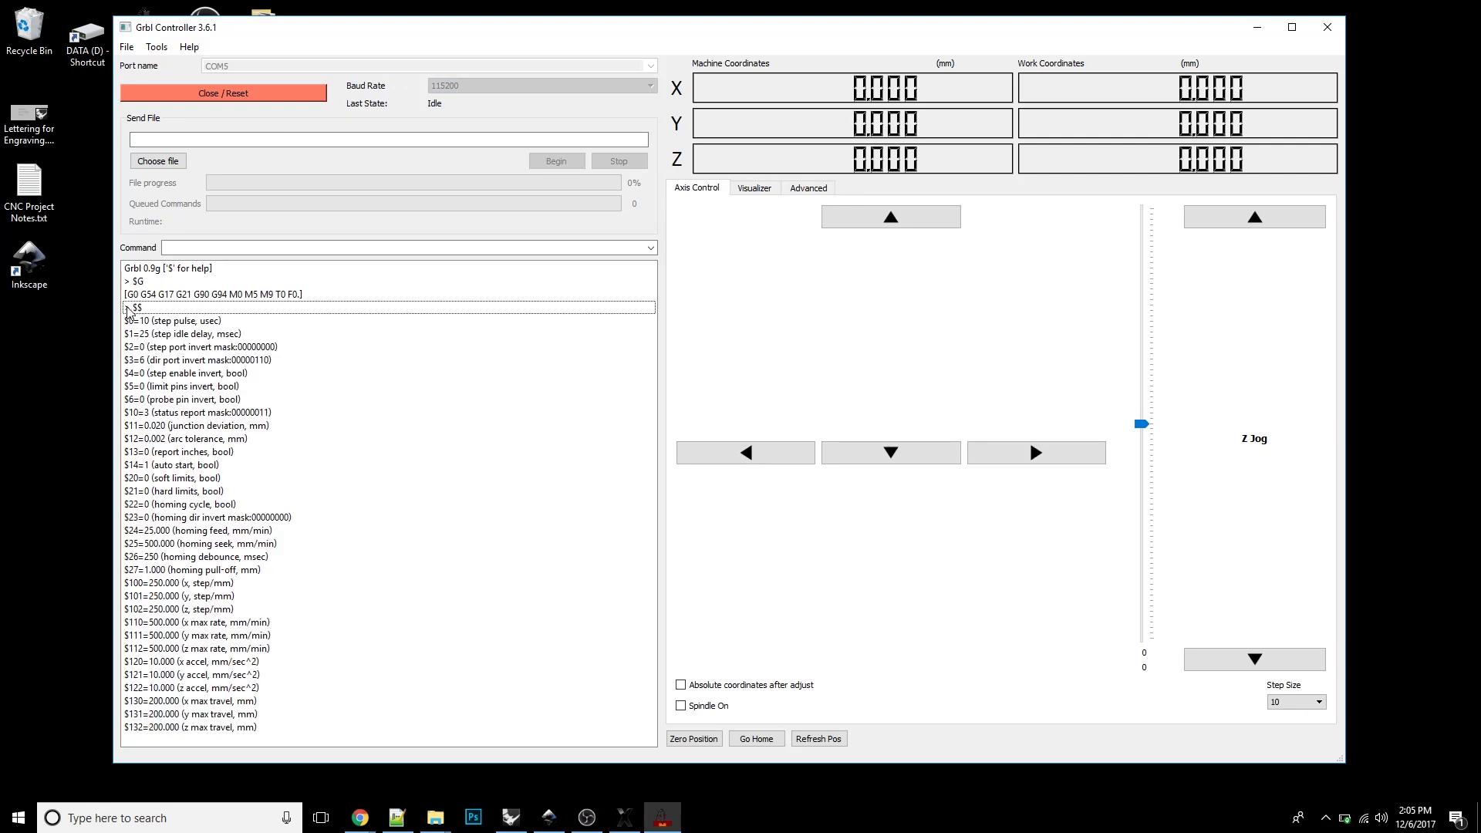
{"action": "left_click", "coordinate": [205, 246]}
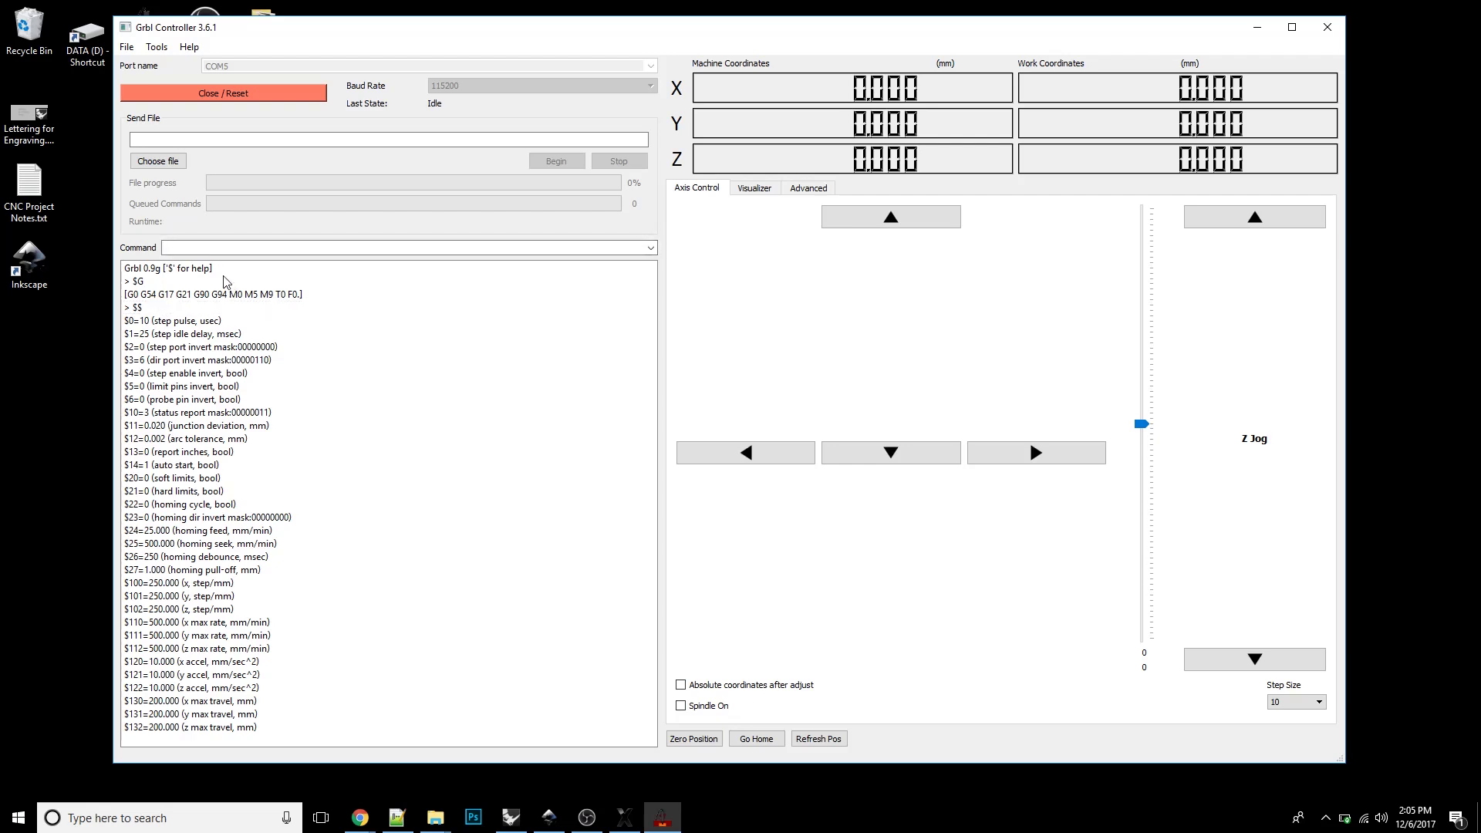
{"action": "type", "text": "$$"}
{"action": "key", "text": "Return"}
{"action": "key", "text": "BackSpace"}
{"action": "left_click", "coordinate": [130, 363]}
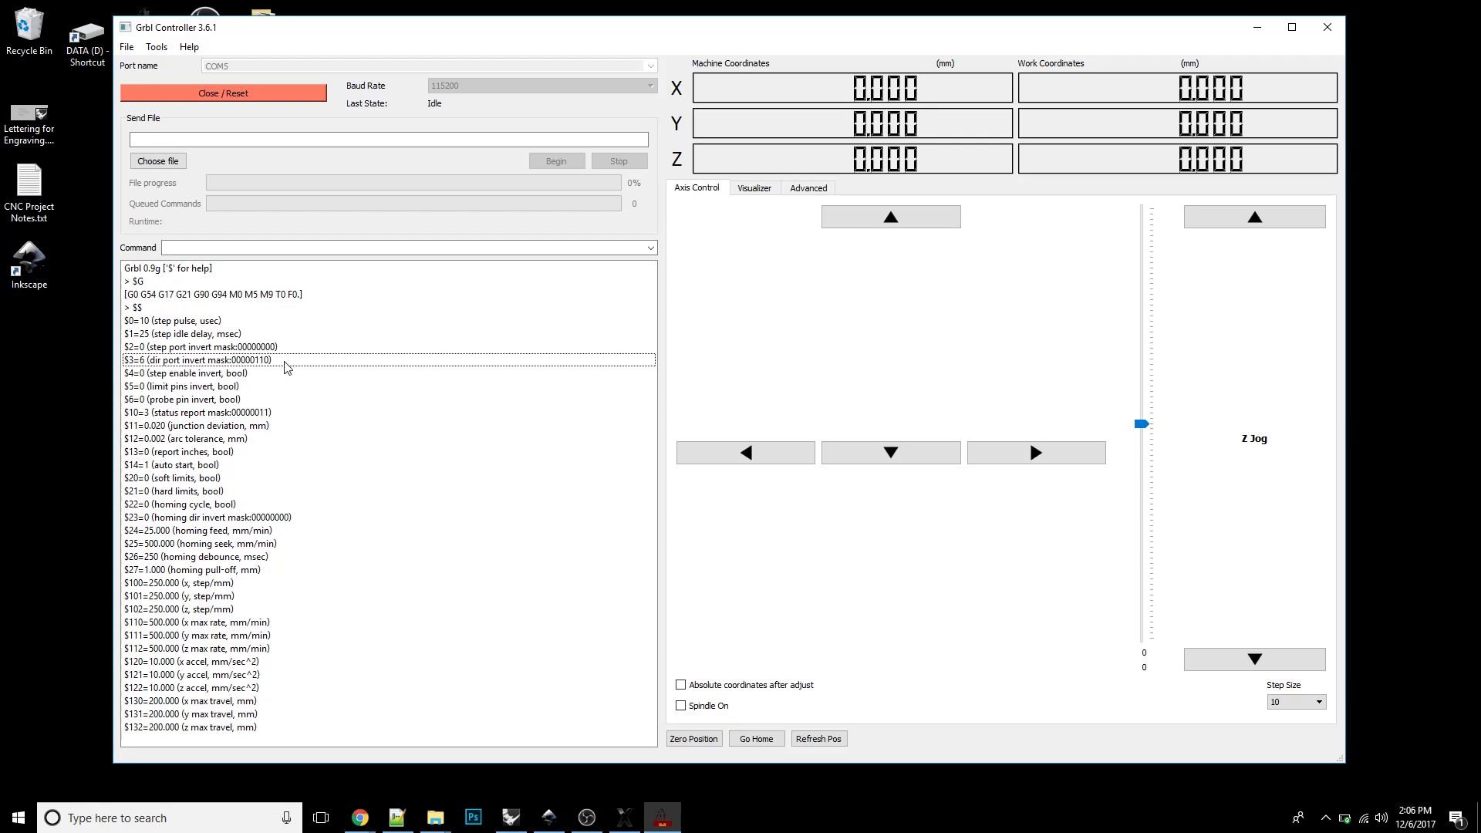
Step: Set the direction port invert mask to 4 by sending the command $3=4
{"action": "left_click", "coordinate": [264, 248]}
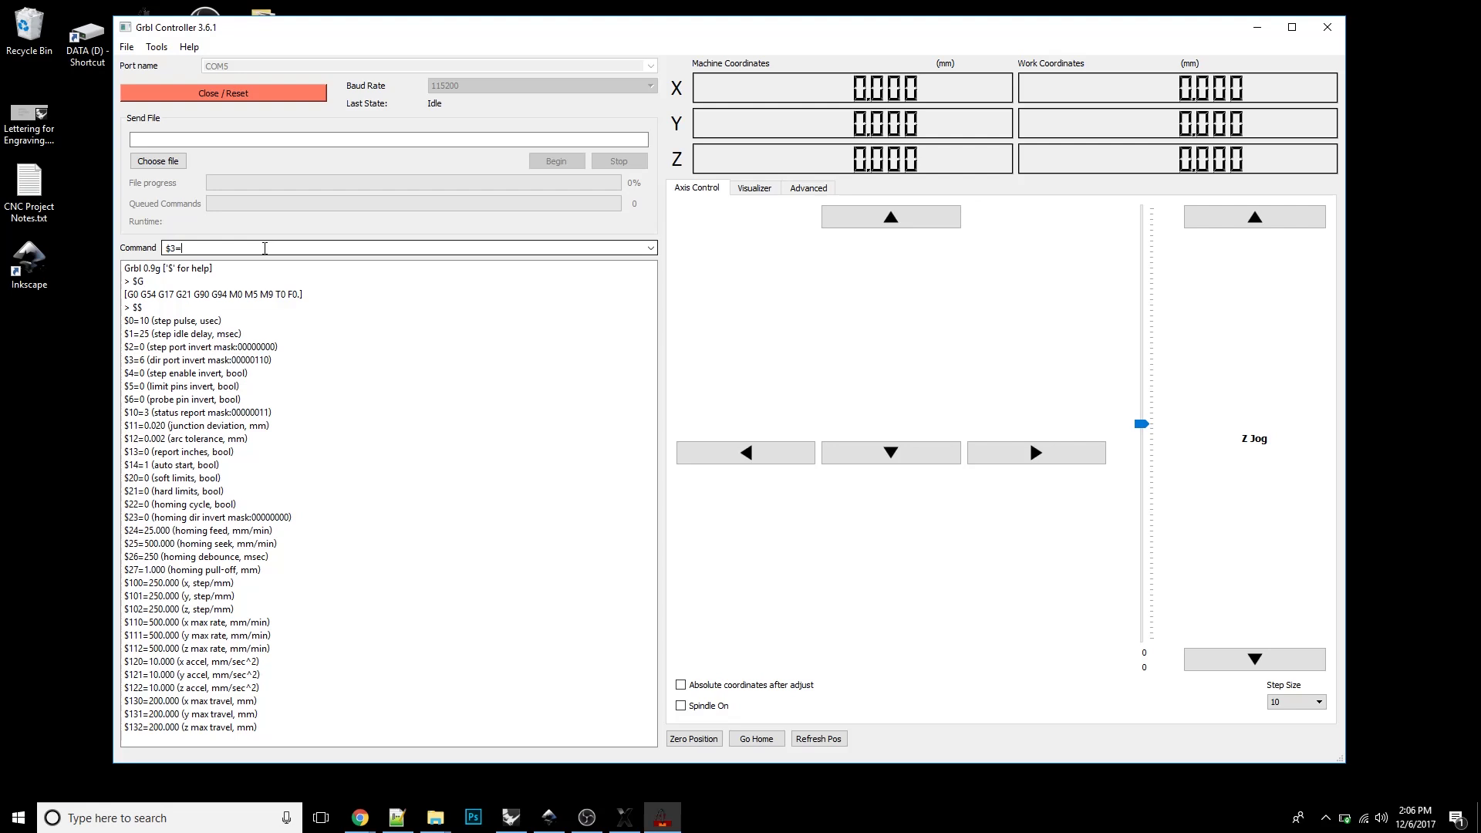
{"action": "type", "text": "$3=4"}
{"action": "key", "text": "Return"}
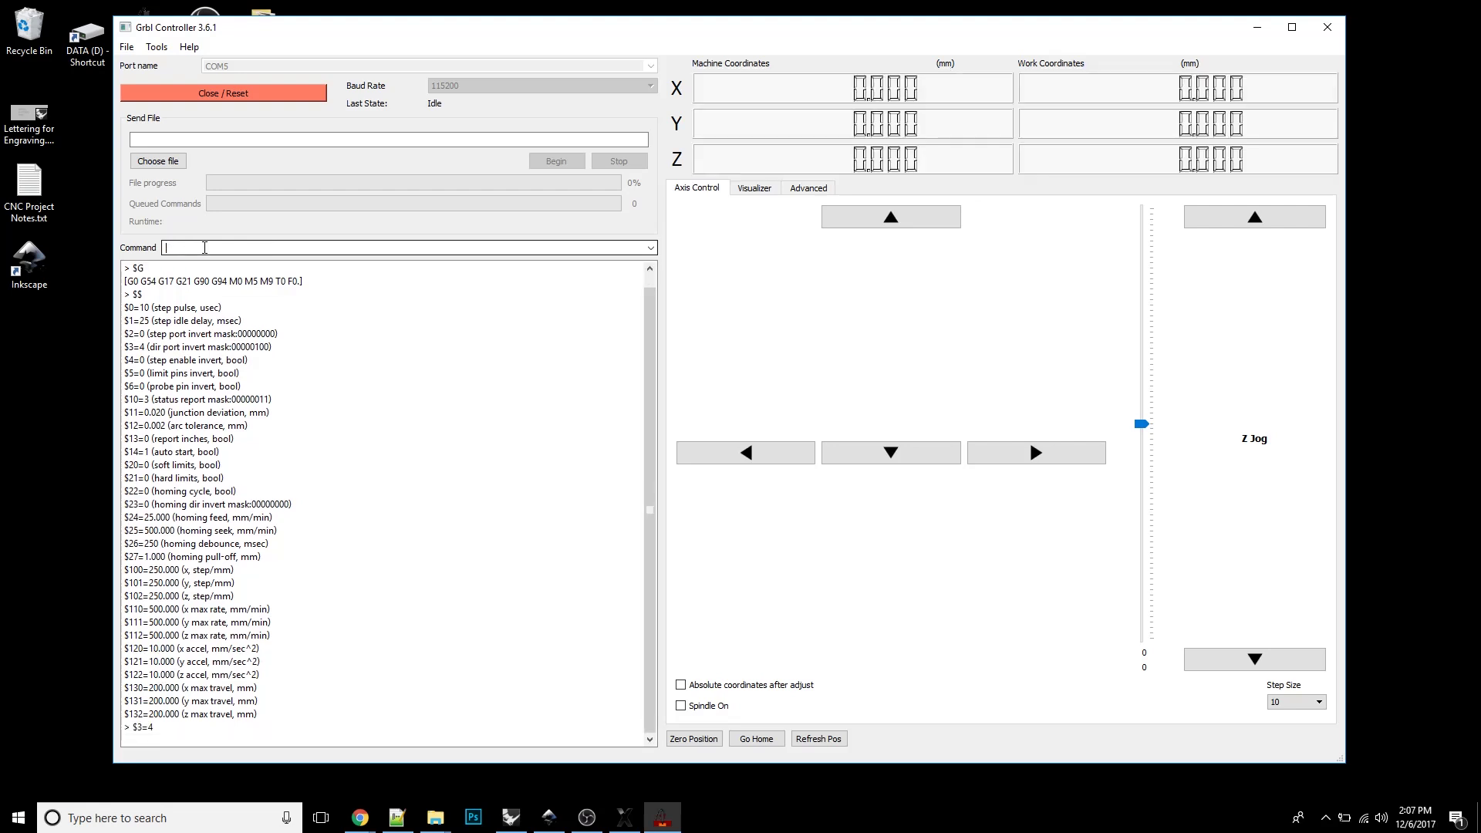
{"action": "type", "text": "$3="}
{"action": "key", "text": "Return"}
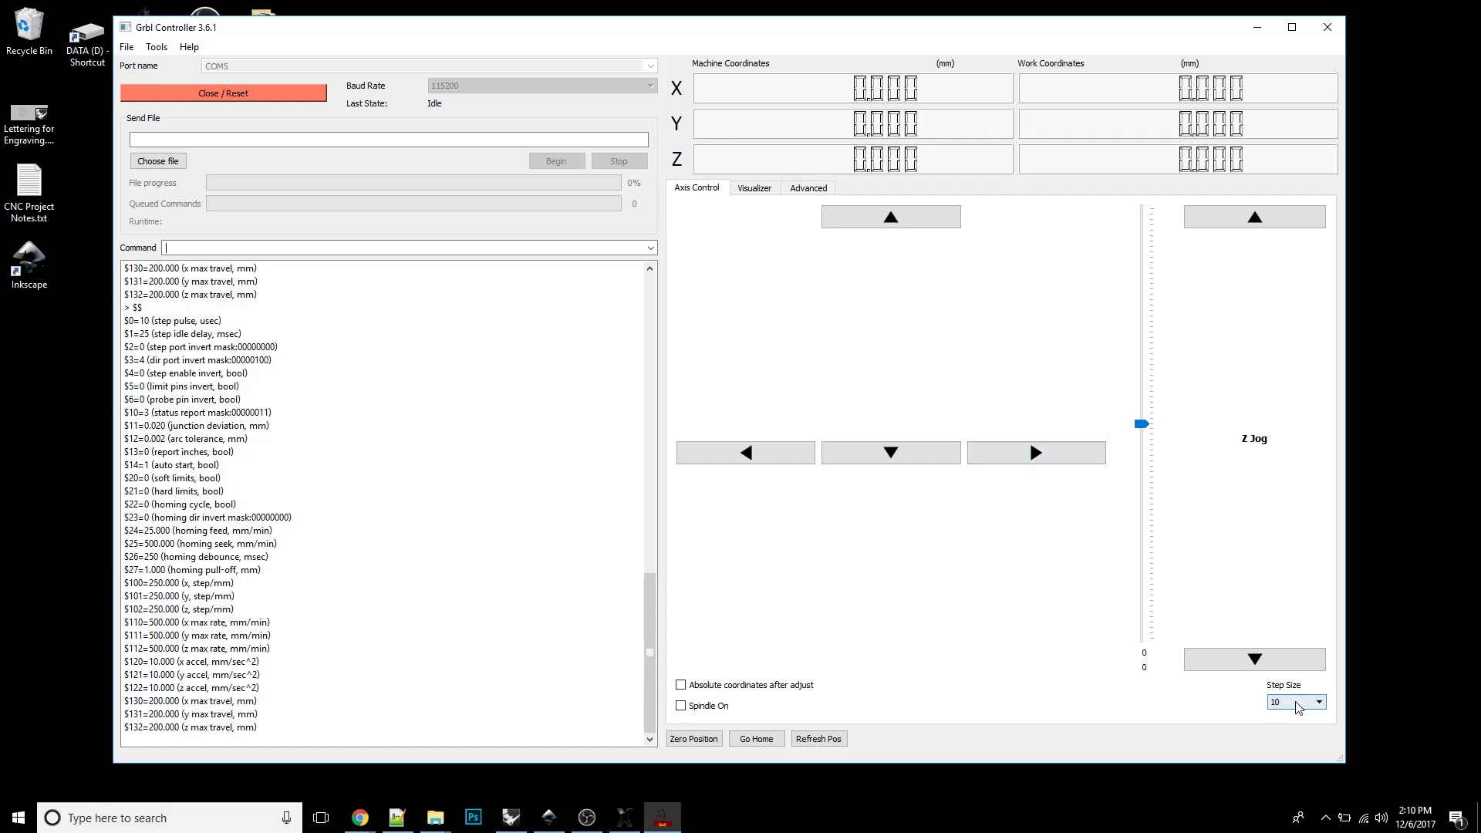
Step: Set the jog step size to 1 and try to jog the X axis in the positive direction
{"action": "left_click", "coordinate": [1319, 702]}
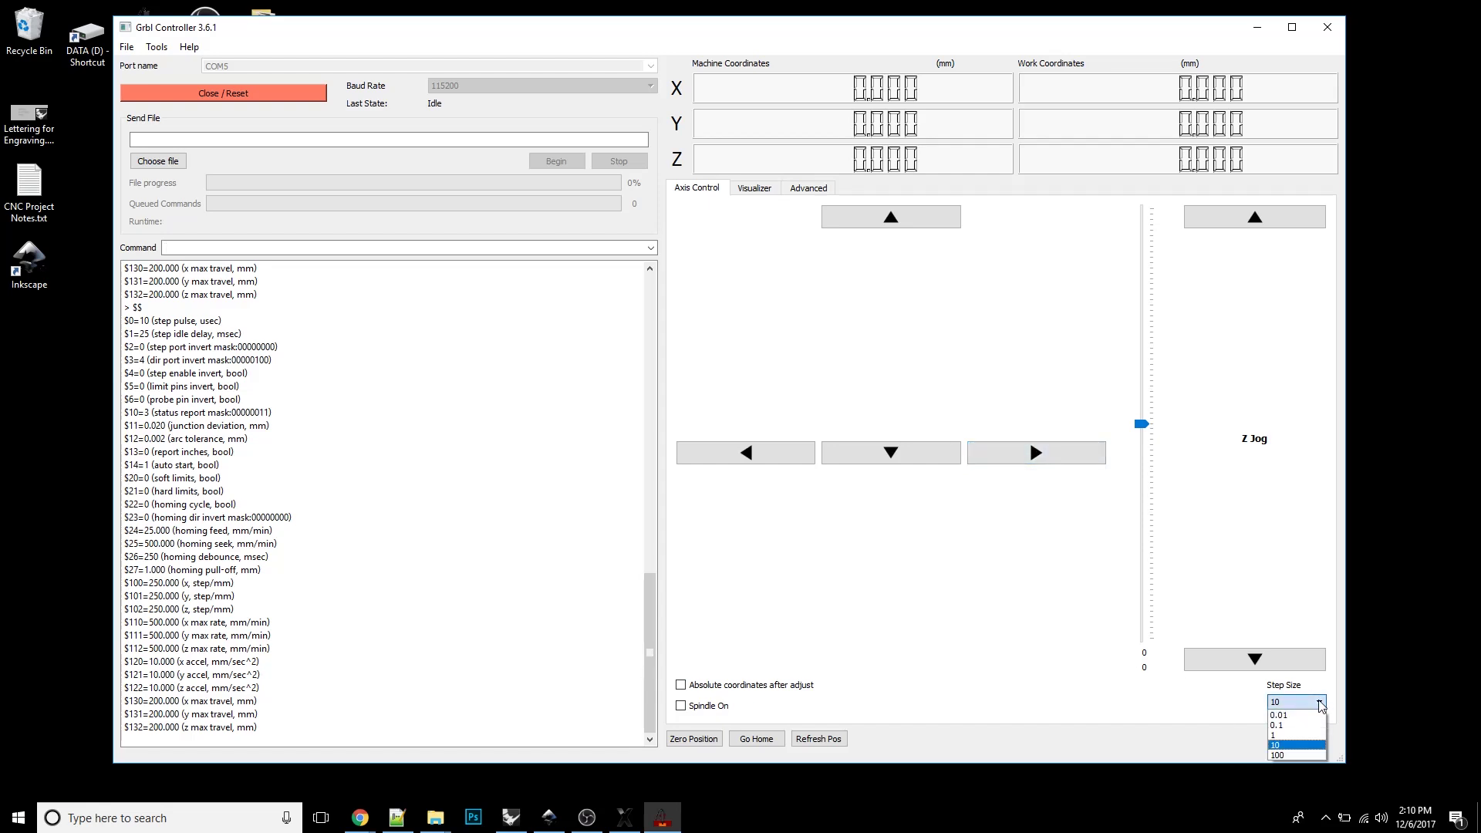
{"action": "left_click", "coordinate": [1286, 735]}
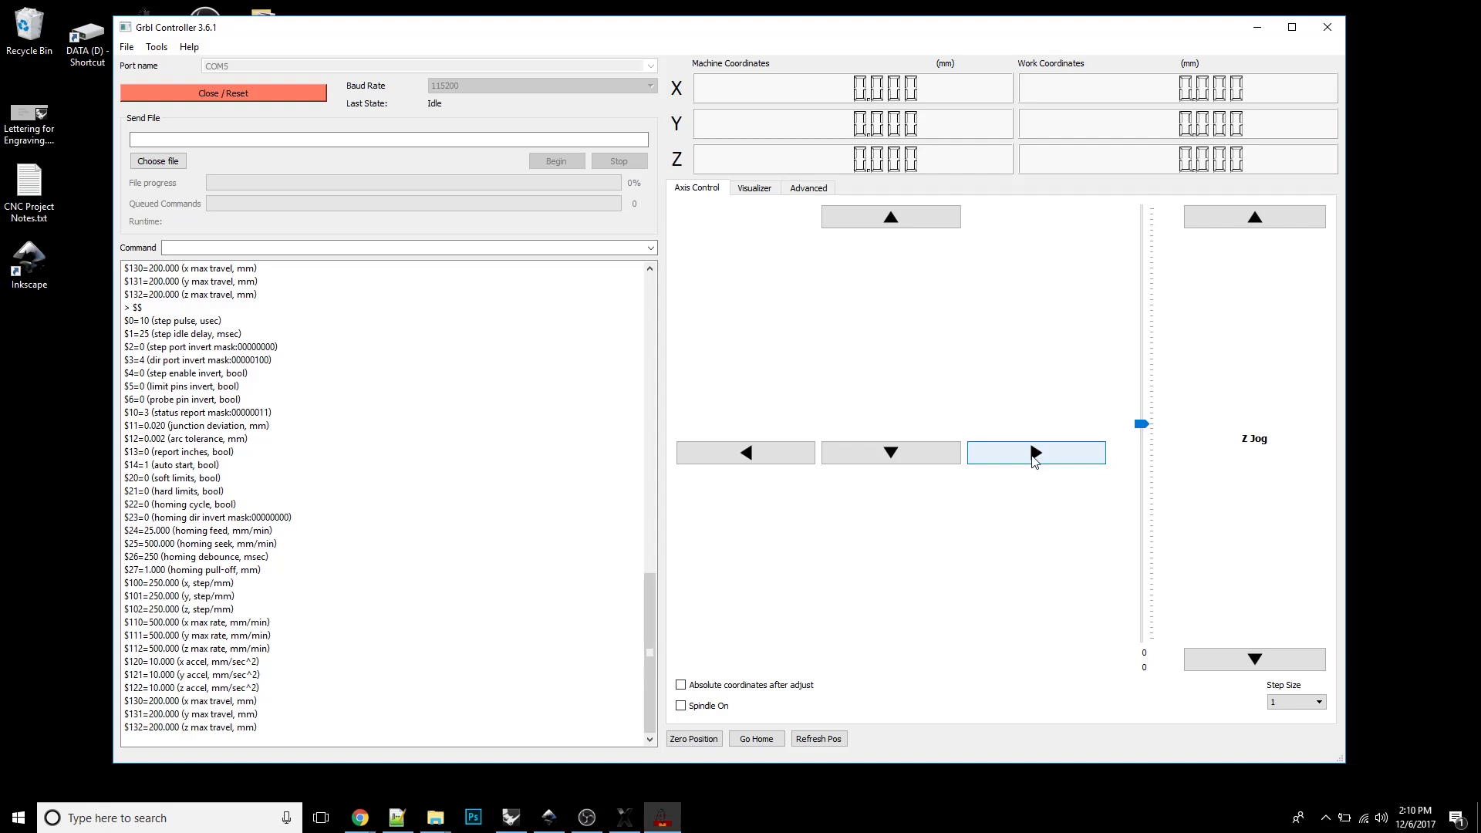
{"action": "left_click", "coordinate": [1034, 455]}
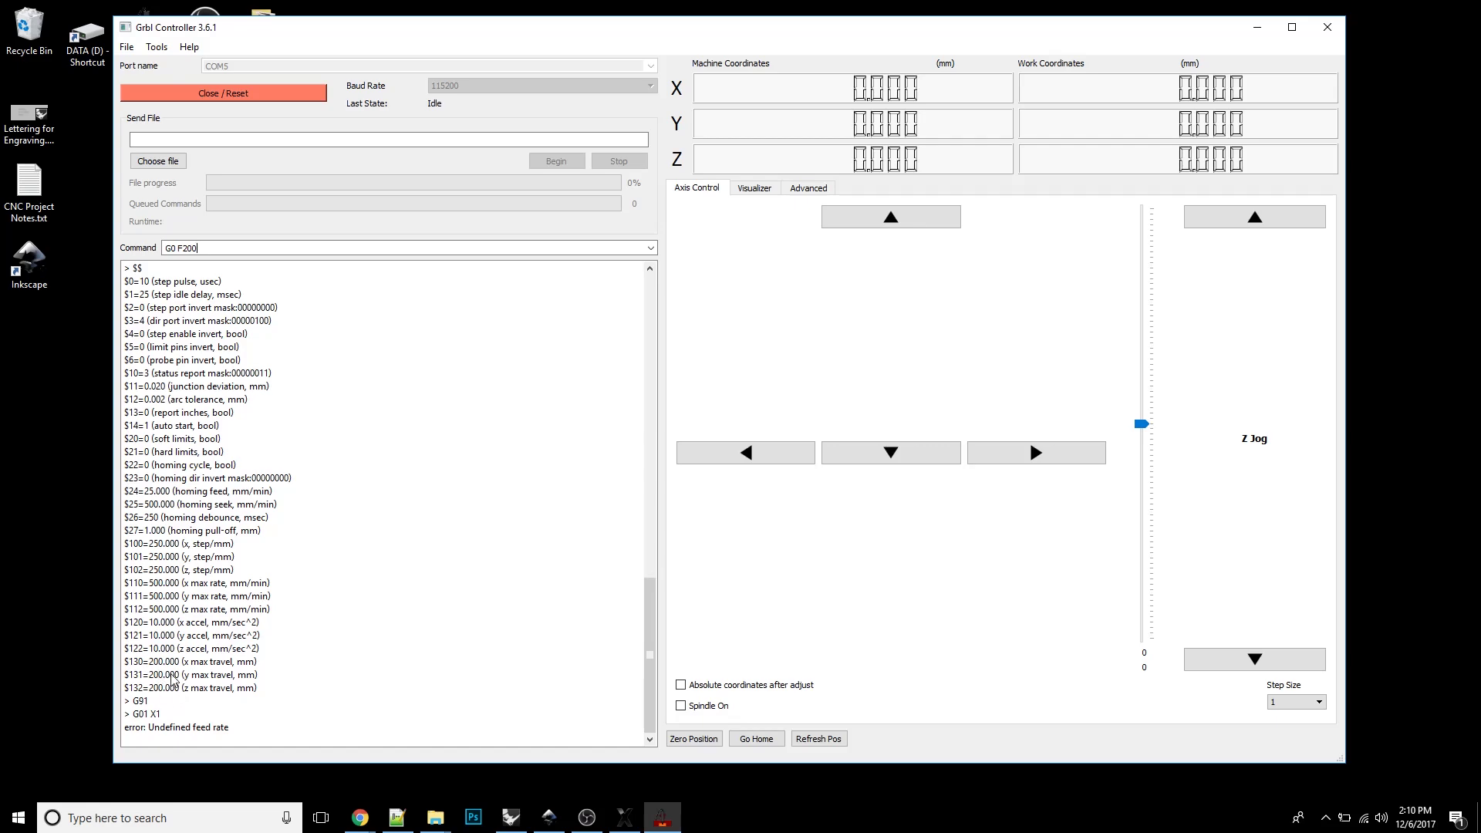
Step: Define the feed rate by sending G0 F200, and jog the X axis in the positive direction in steps of 1
{"action": "left_click", "coordinate": [224, 249]}
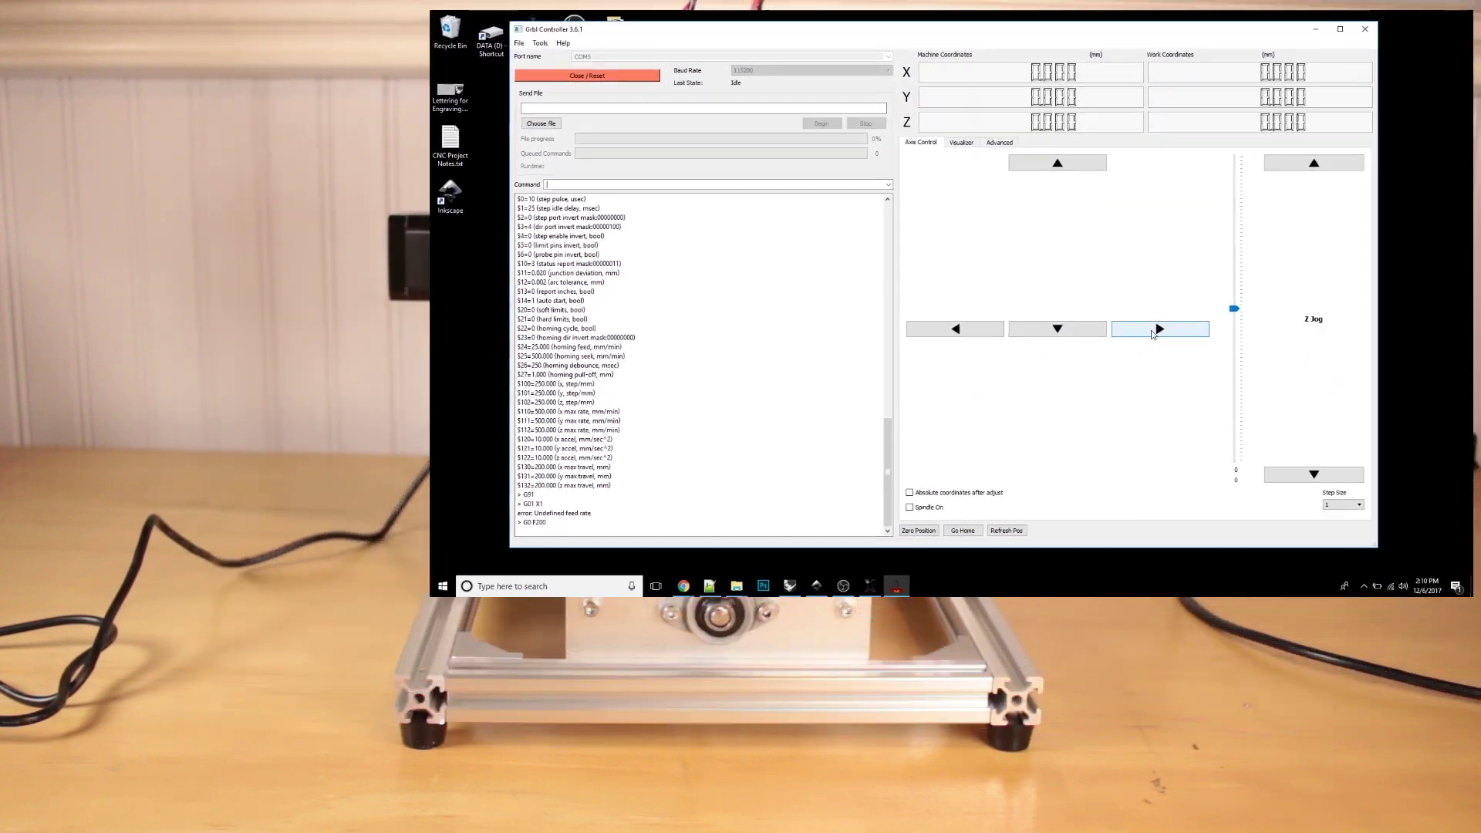
{"action": "left_click", "coordinate": [1155, 331]}
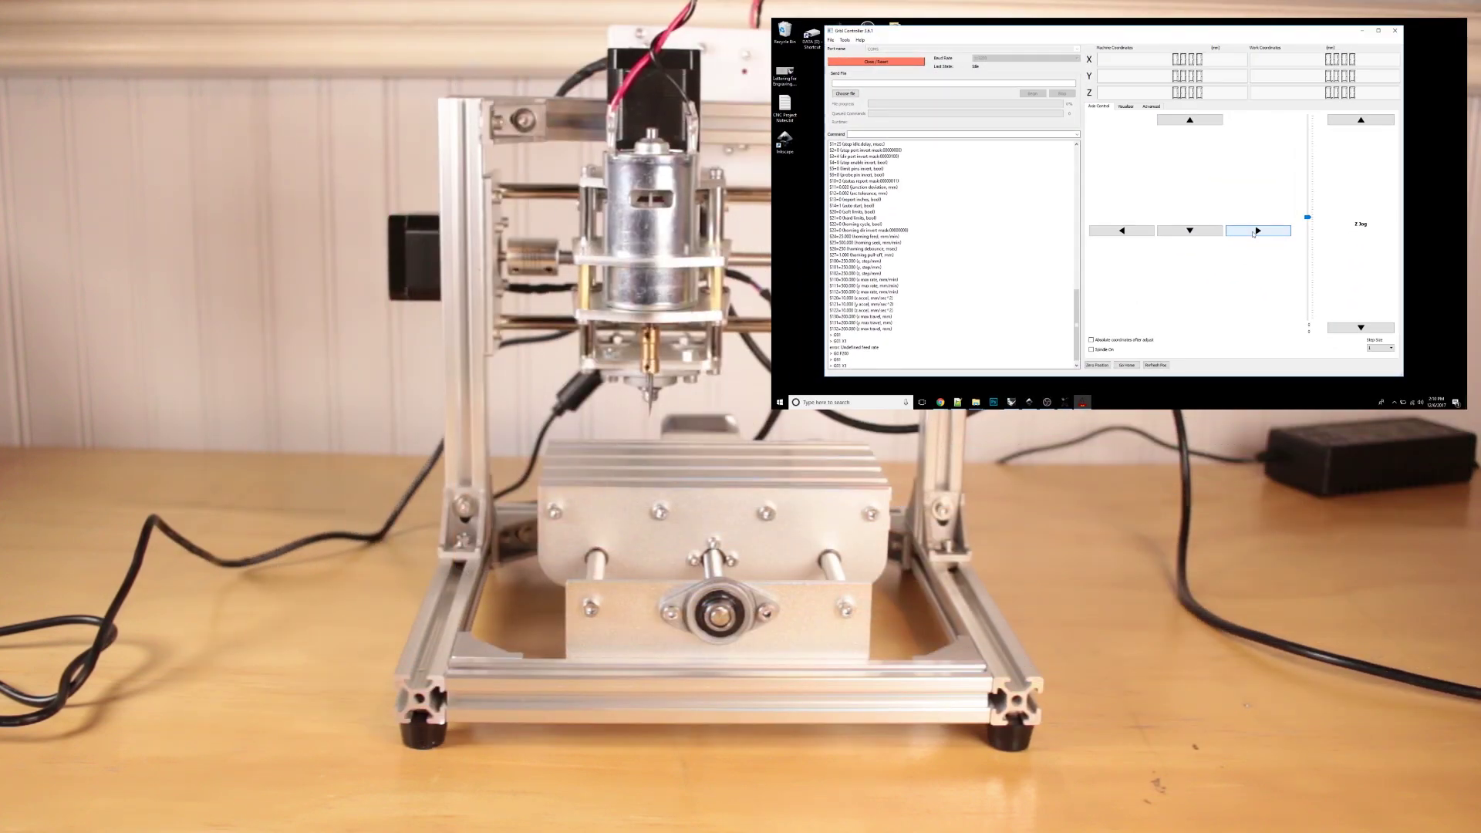
{"action": "left_click", "coordinate": [1253, 233]}
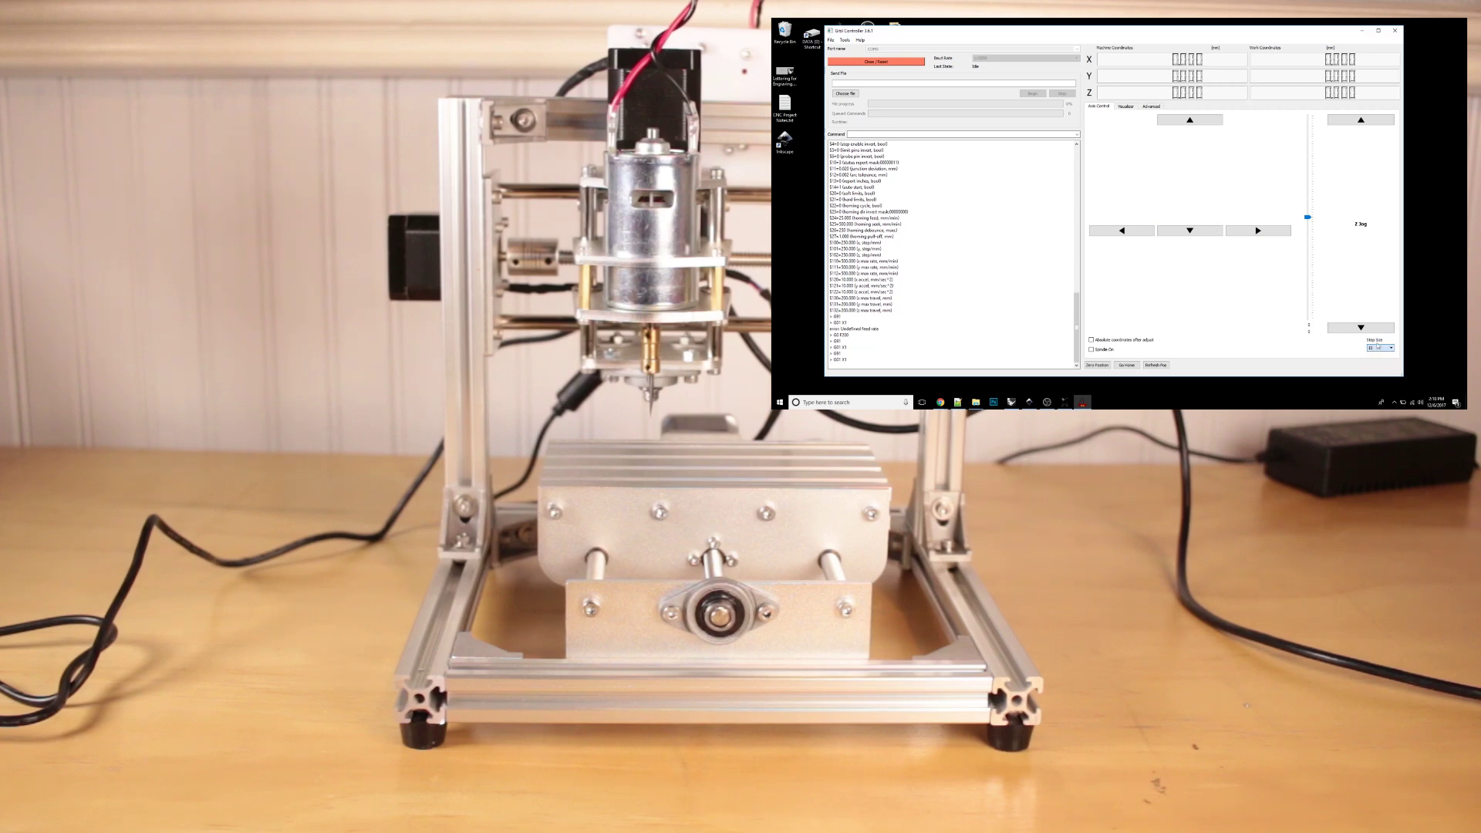
Step: Test the axis directions with a step size of 10 by jogging X positive and Y and Z negative
{"action": "left_click", "coordinate": [1263, 230]}
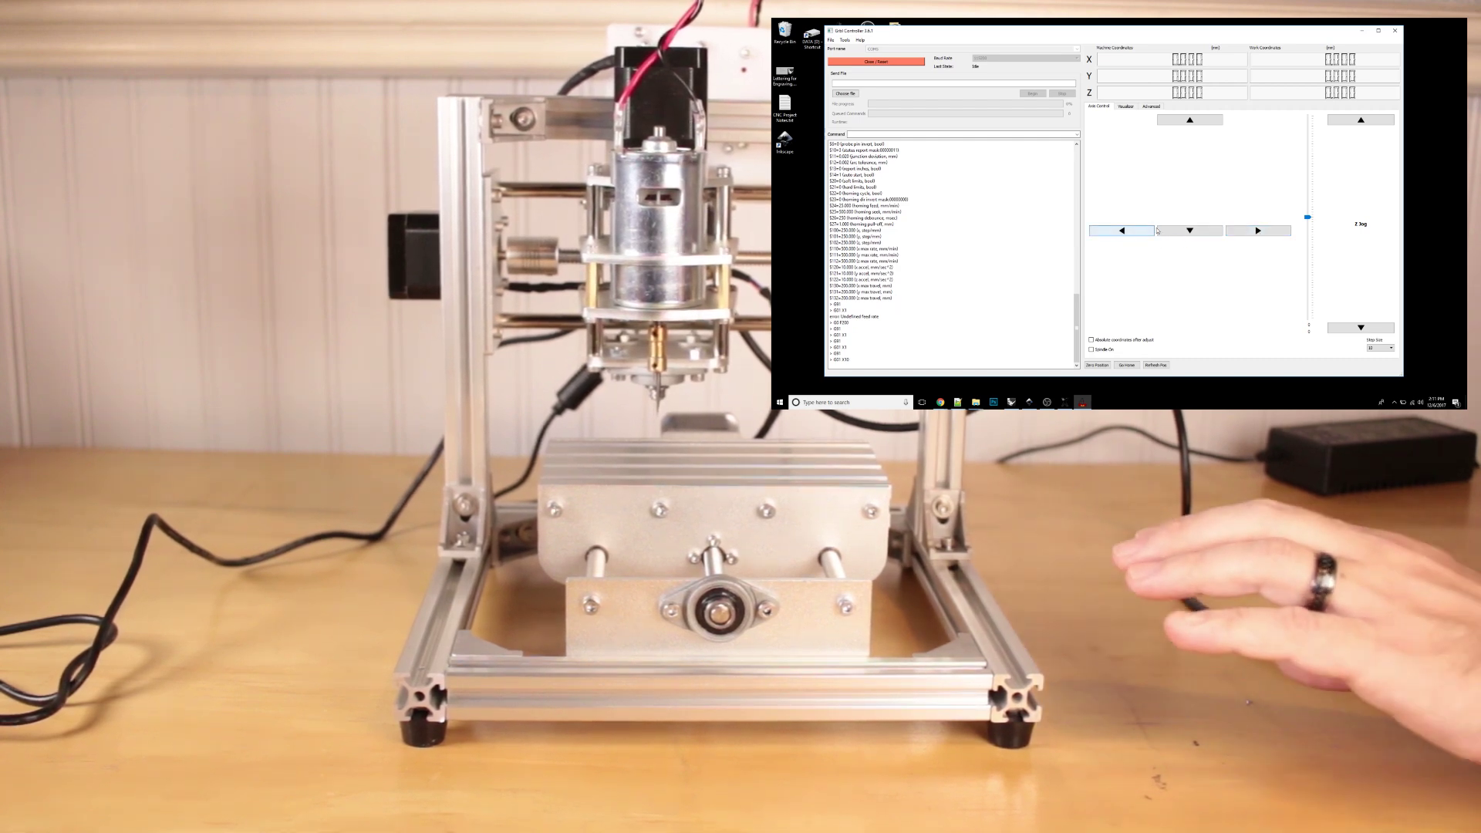
{"action": "left_click", "coordinate": [1195, 233]}
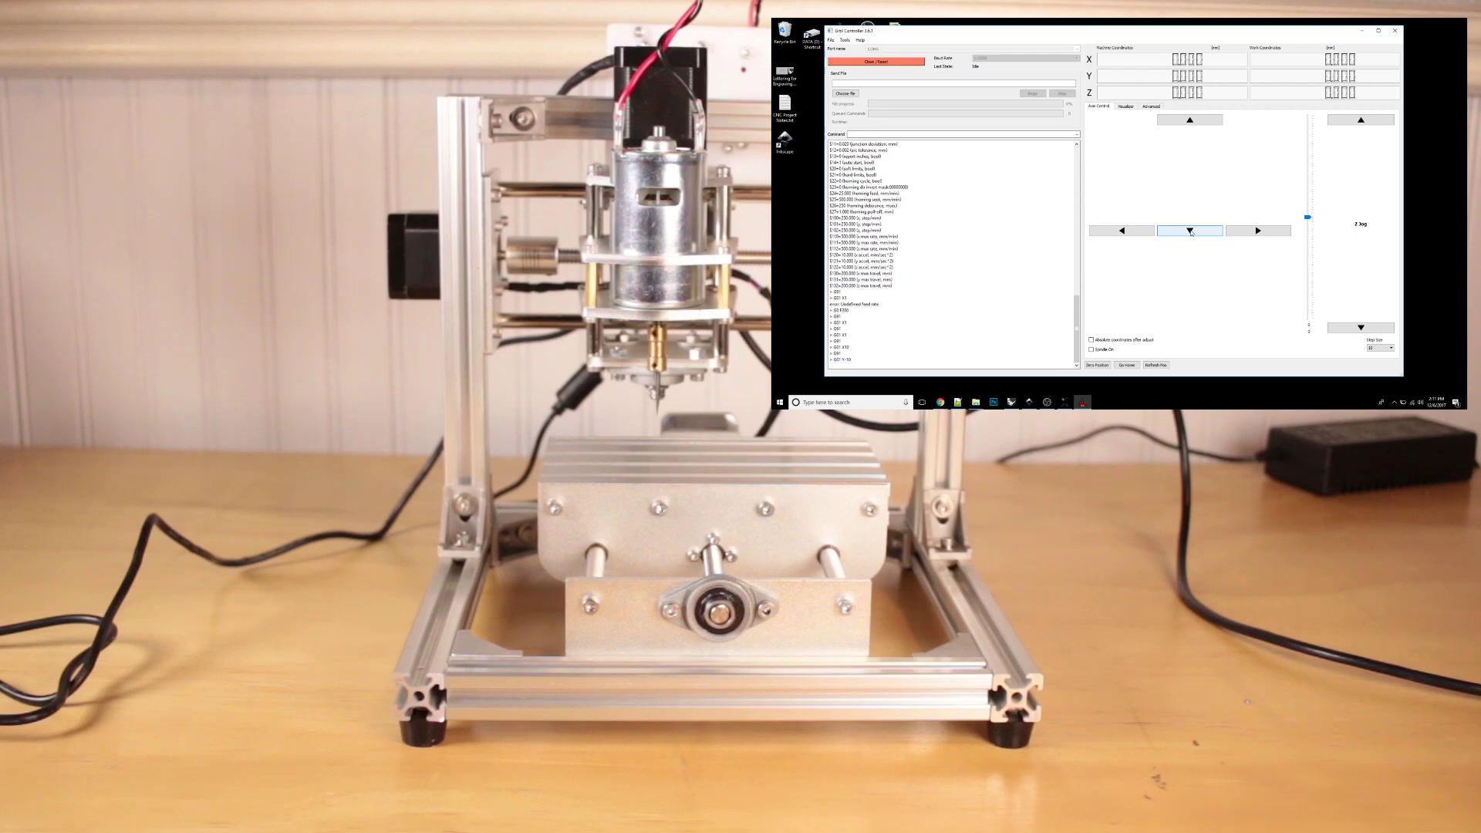
{"action": "left_click", "coordinate": [1360, 328]}
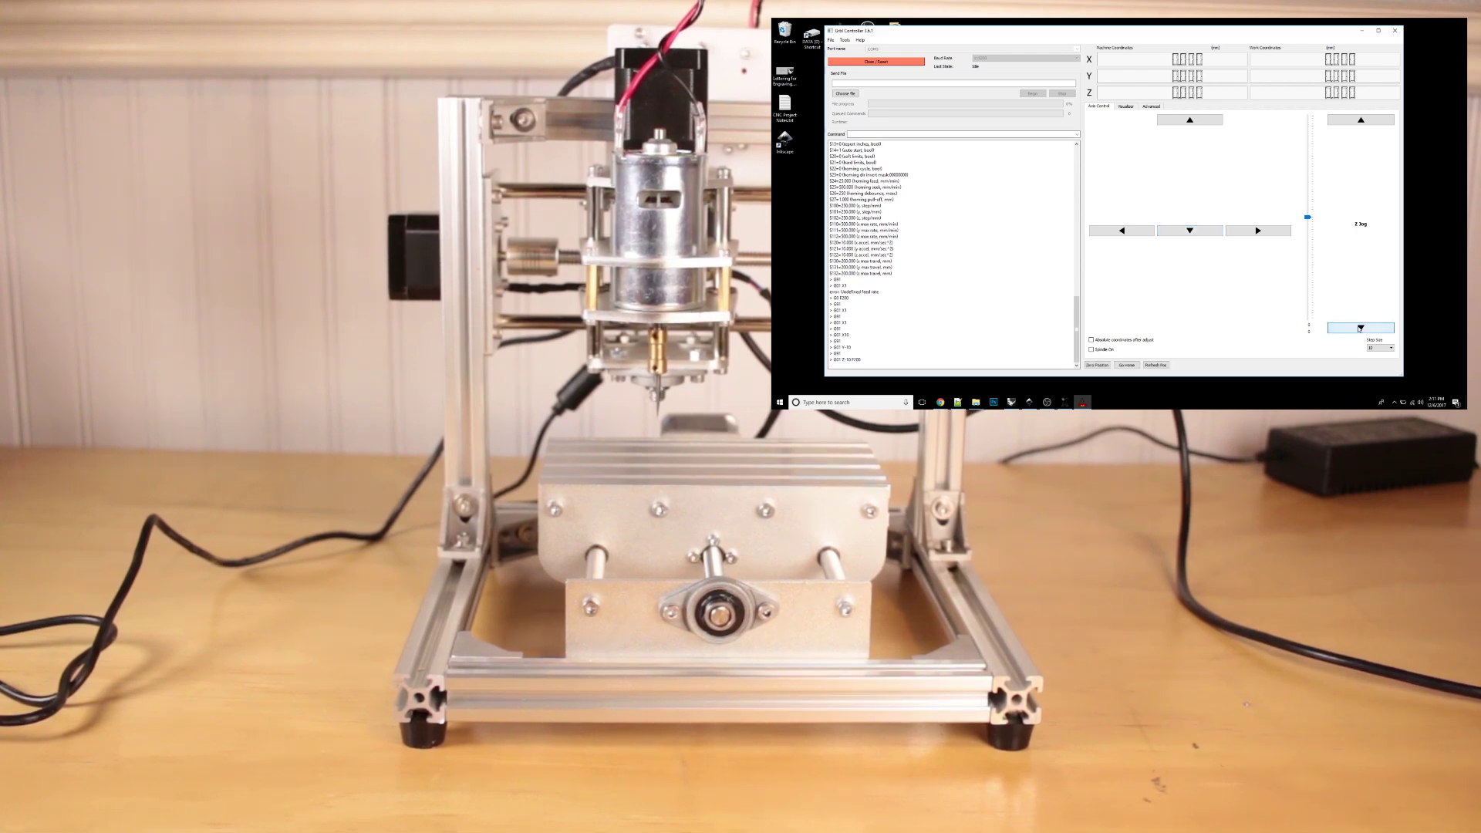
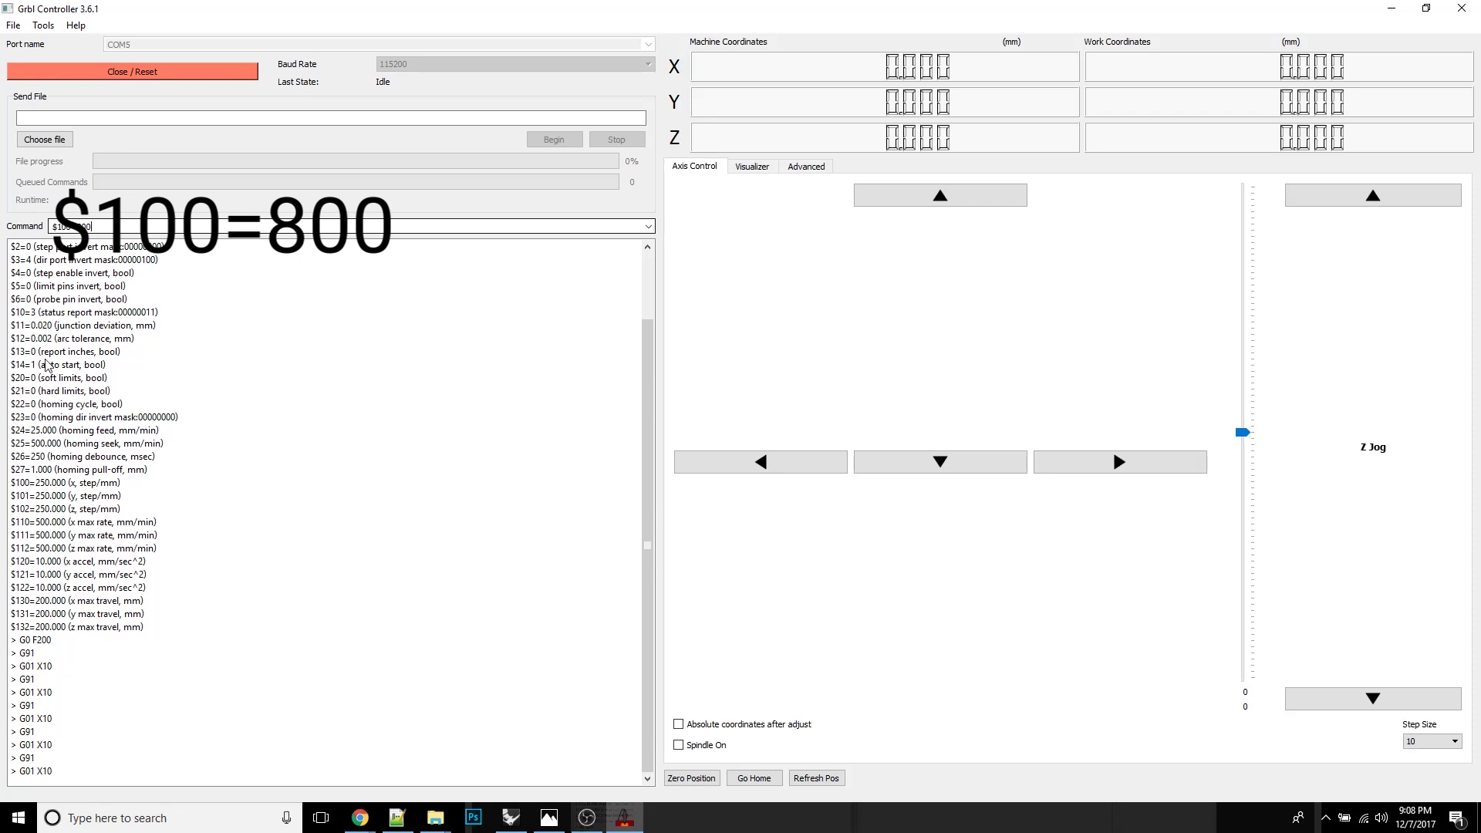
Step: Set the X, Y and Z steps per millimetre to 800 with $100=800, $101=800 and $102=800, and list the settings with $$
{"action": "key", "text": "Return"}
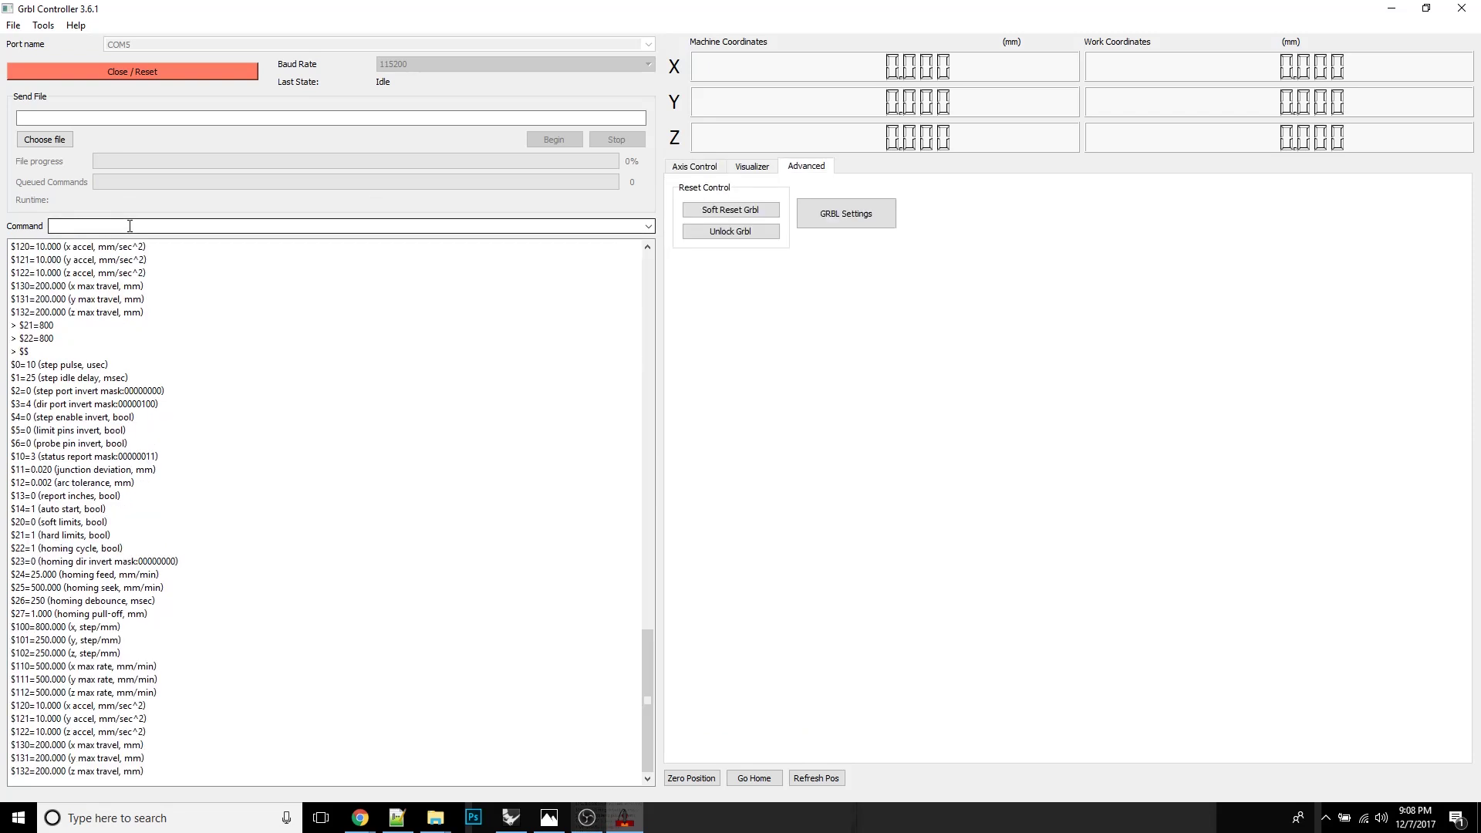
{"action": "type", "text": "$101=800"}
{"action": "key", "text": "Return"}
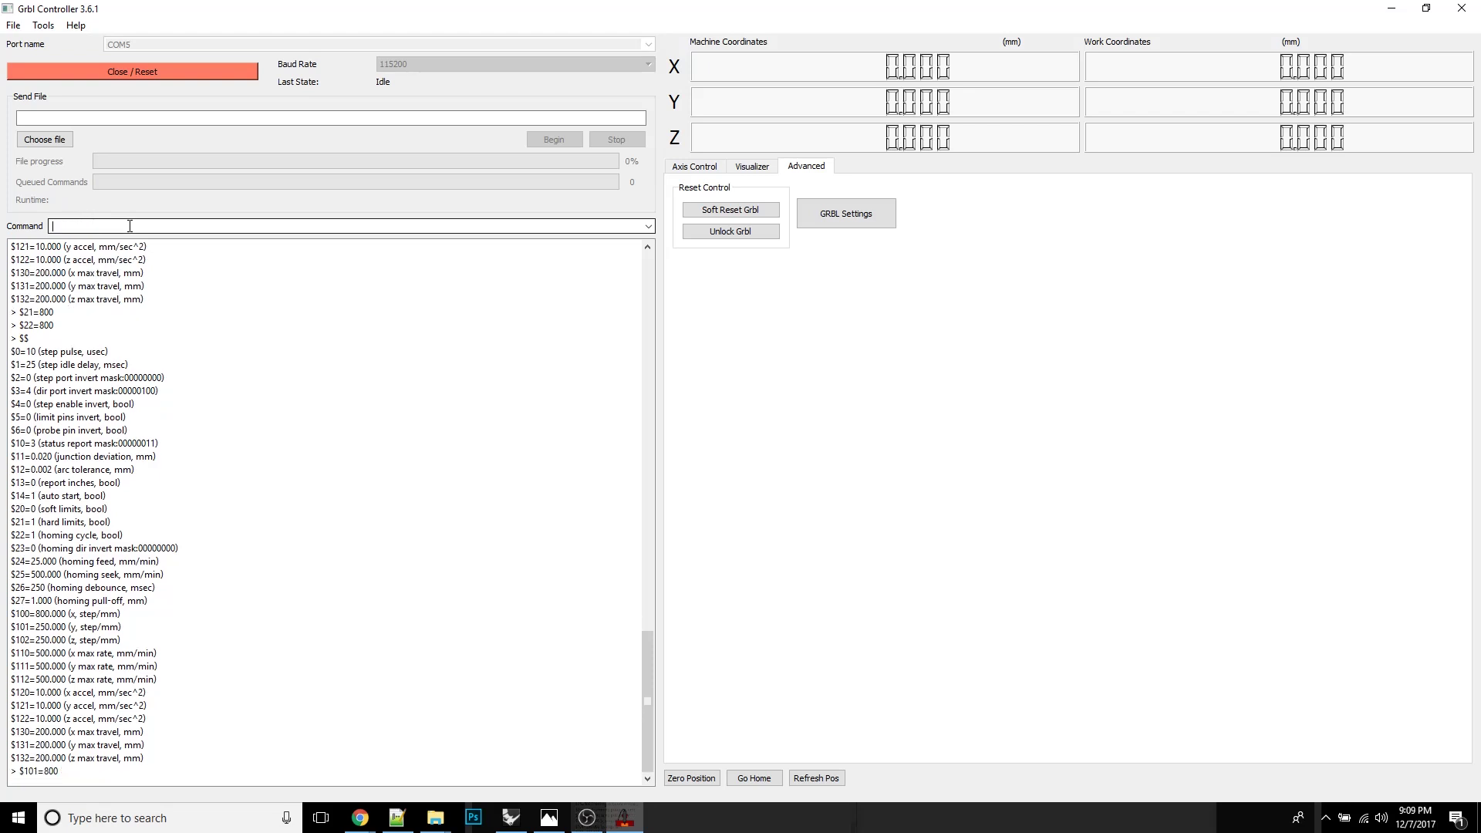
{"action": "type", "text": "$102=800"}
{"action": "key", "text": "Return"}
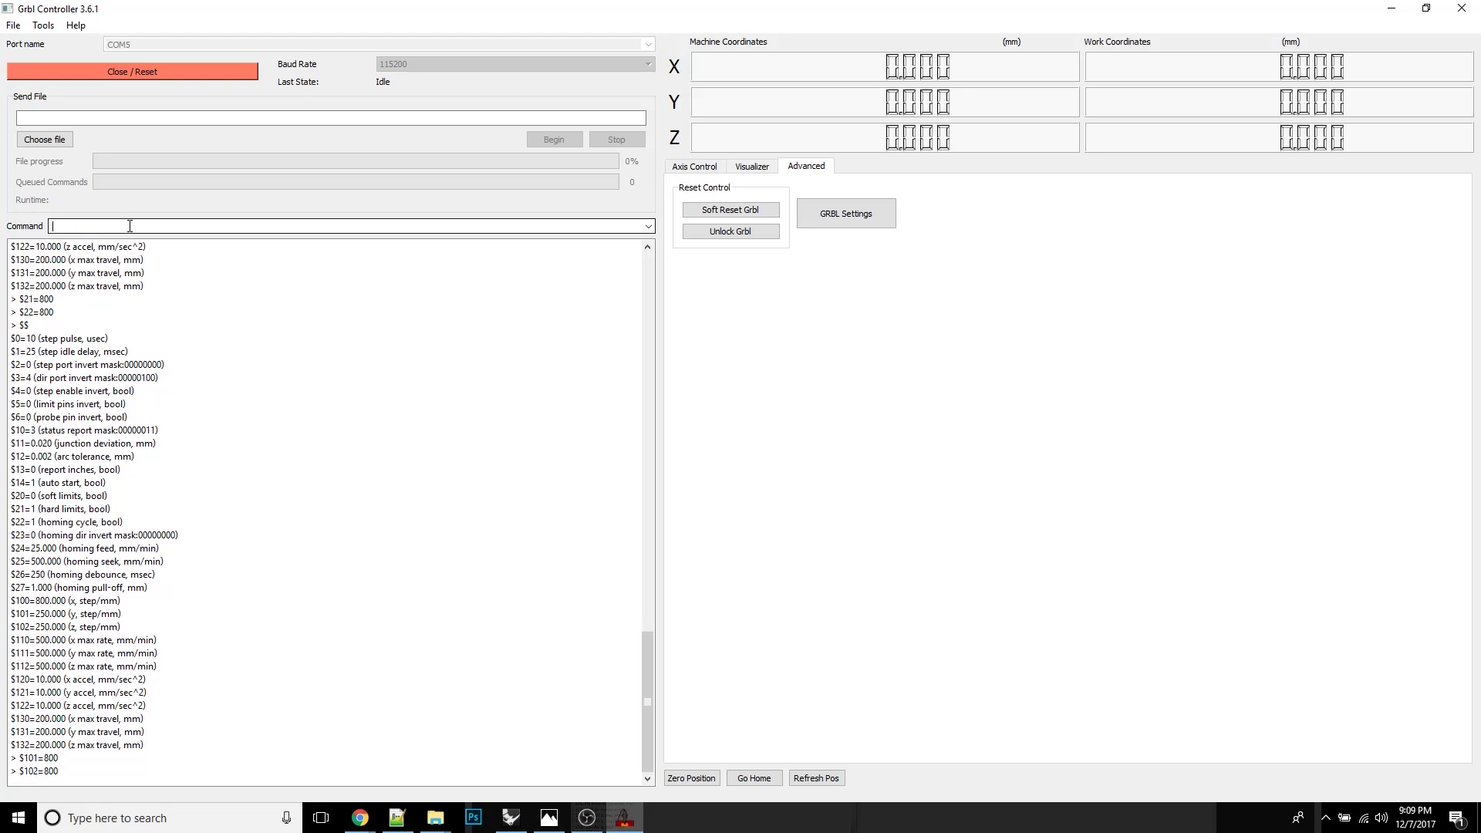
{"action": "type", "text": "$$$"}
{"action": "key", "text": "Return"}
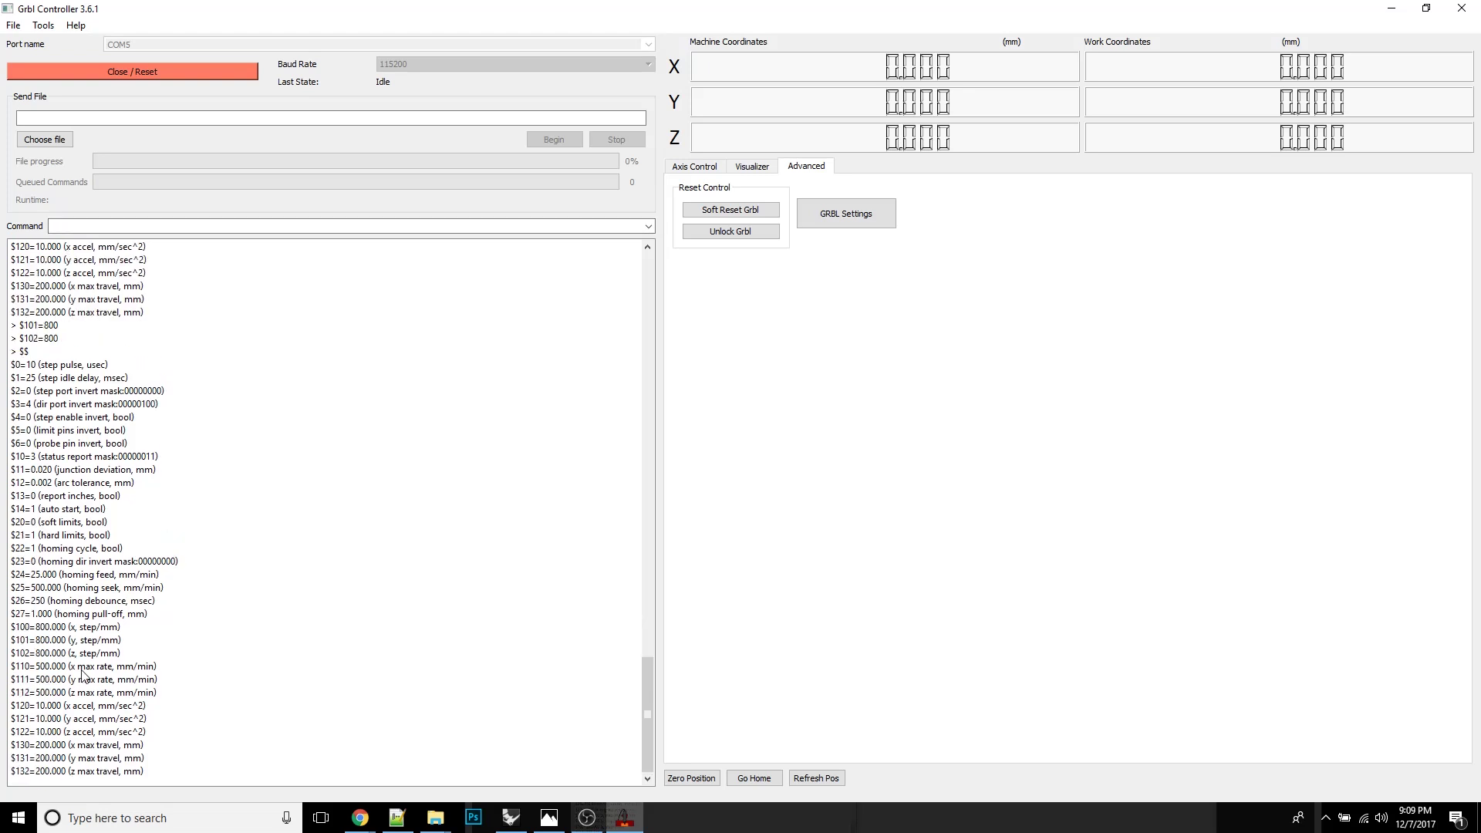
Step: Jog the X axis repeatedly in the positive direction in steps of 10 to test the calibrated travel
{"action": "left_click", "coordinate": [694, 166]}
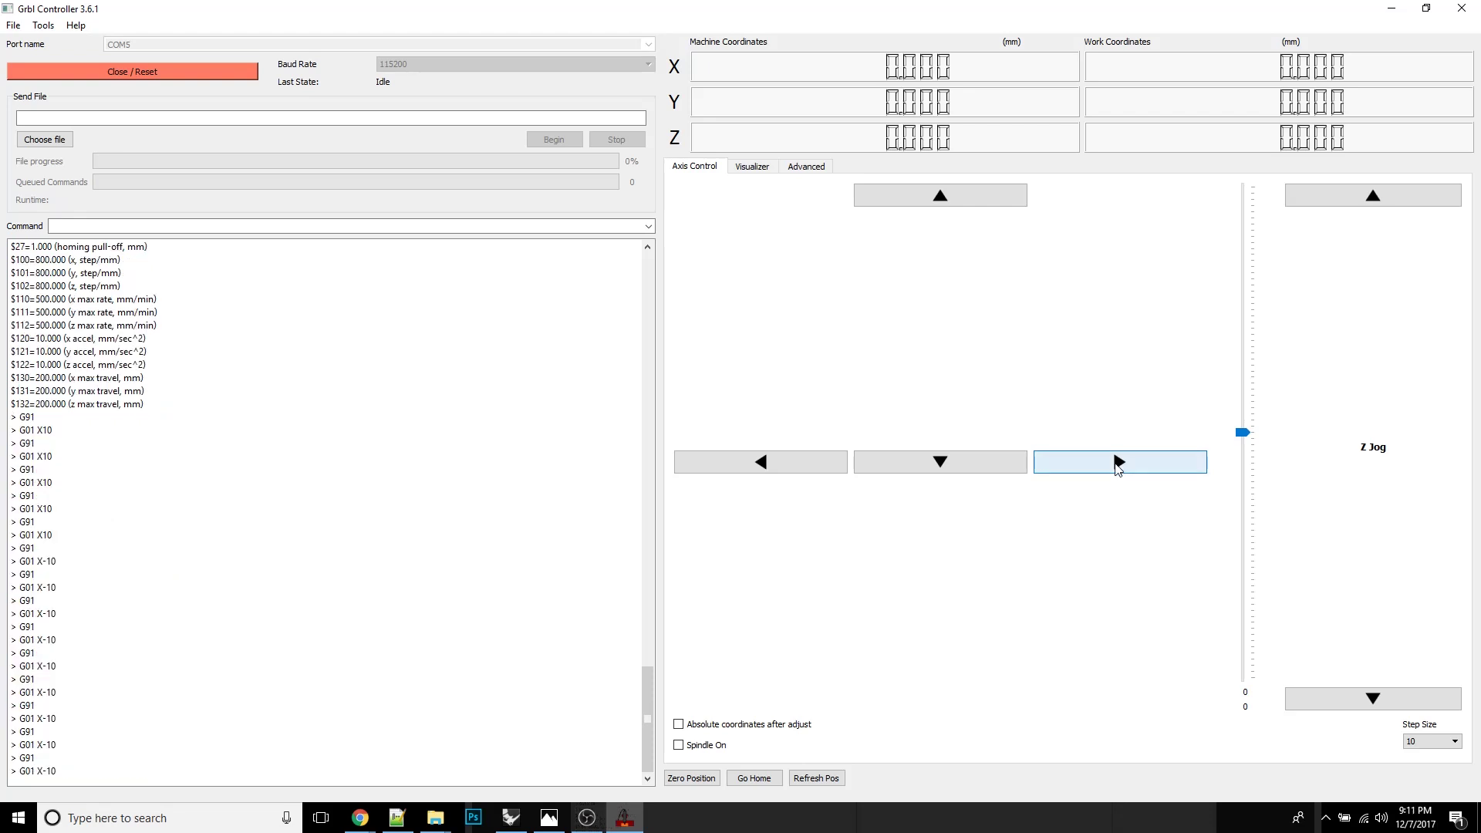
{"action": "left_click", "coordinate": [1118, 465]}
{"action": "left_click", "coordinate": [1118, 466]}
{"action": "left_click", "coordinate": [1118, 466]}
{"action": "left_click", "coordinate": [1119, 466]}
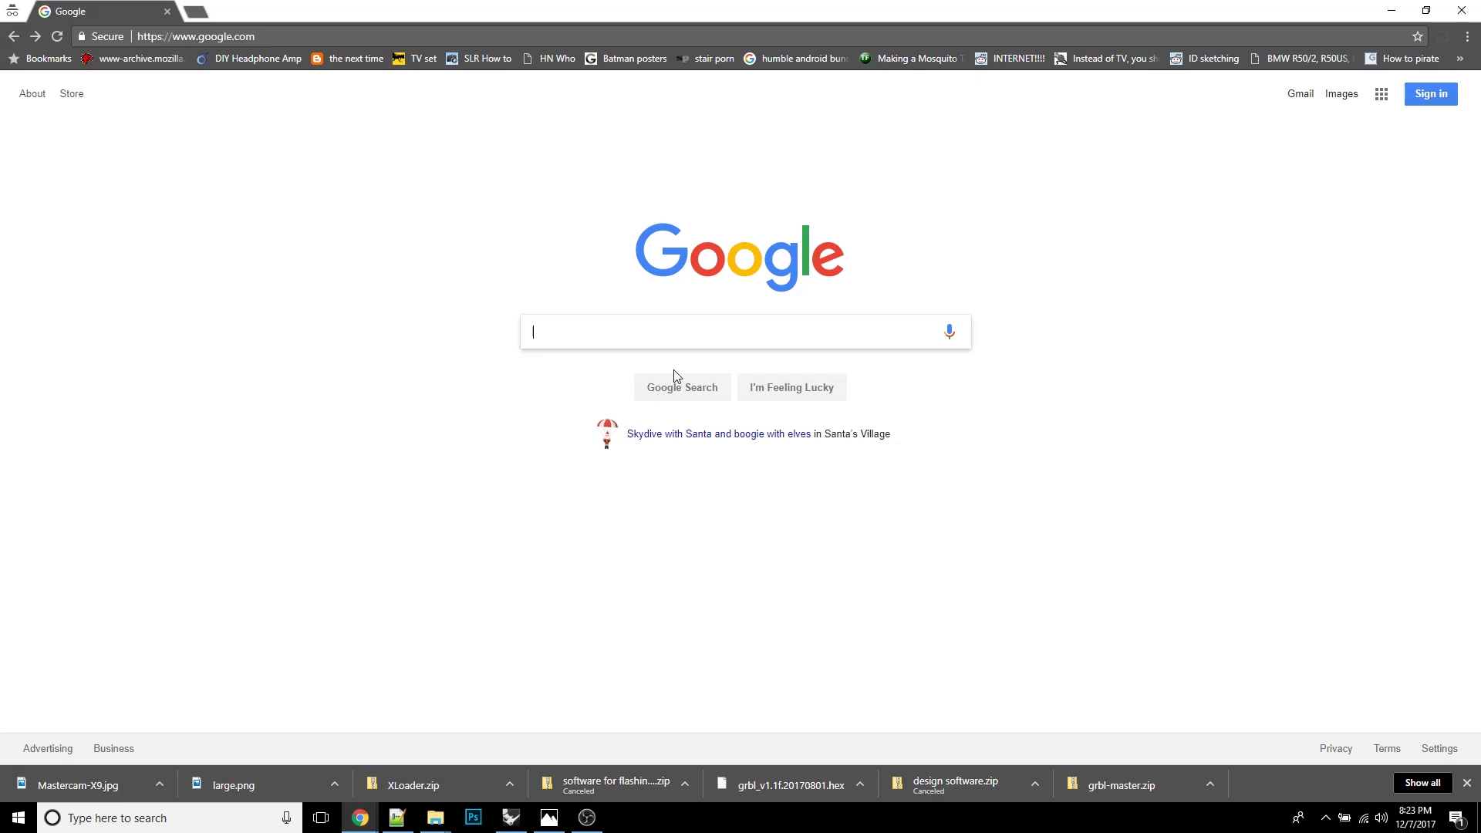
Step: Search Google for inkscape and open the download page for the current release on inkscape.org
{"action": "type", "text": "nkscape"}
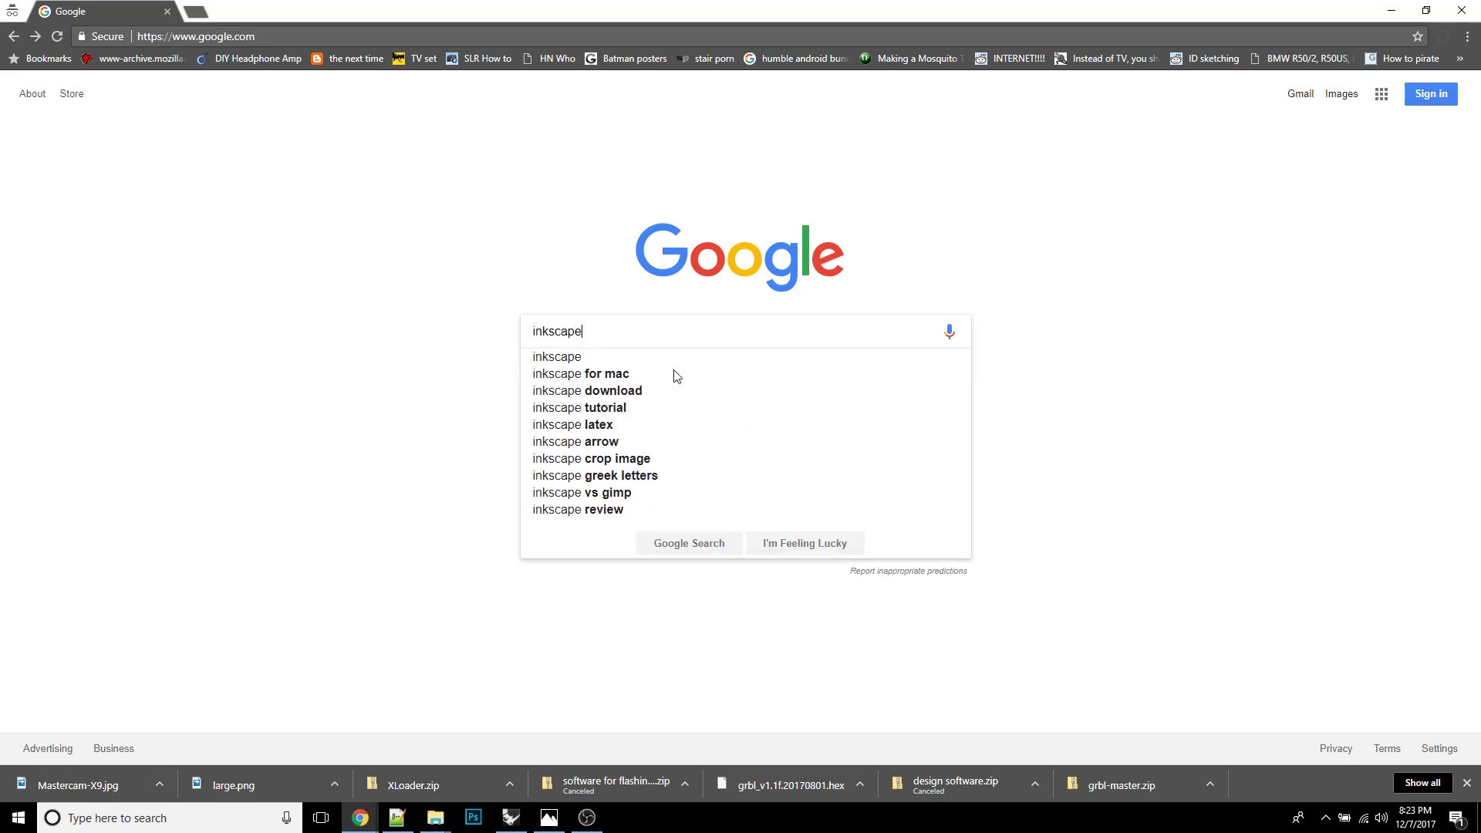
{"action": "key", "text": "Return"}
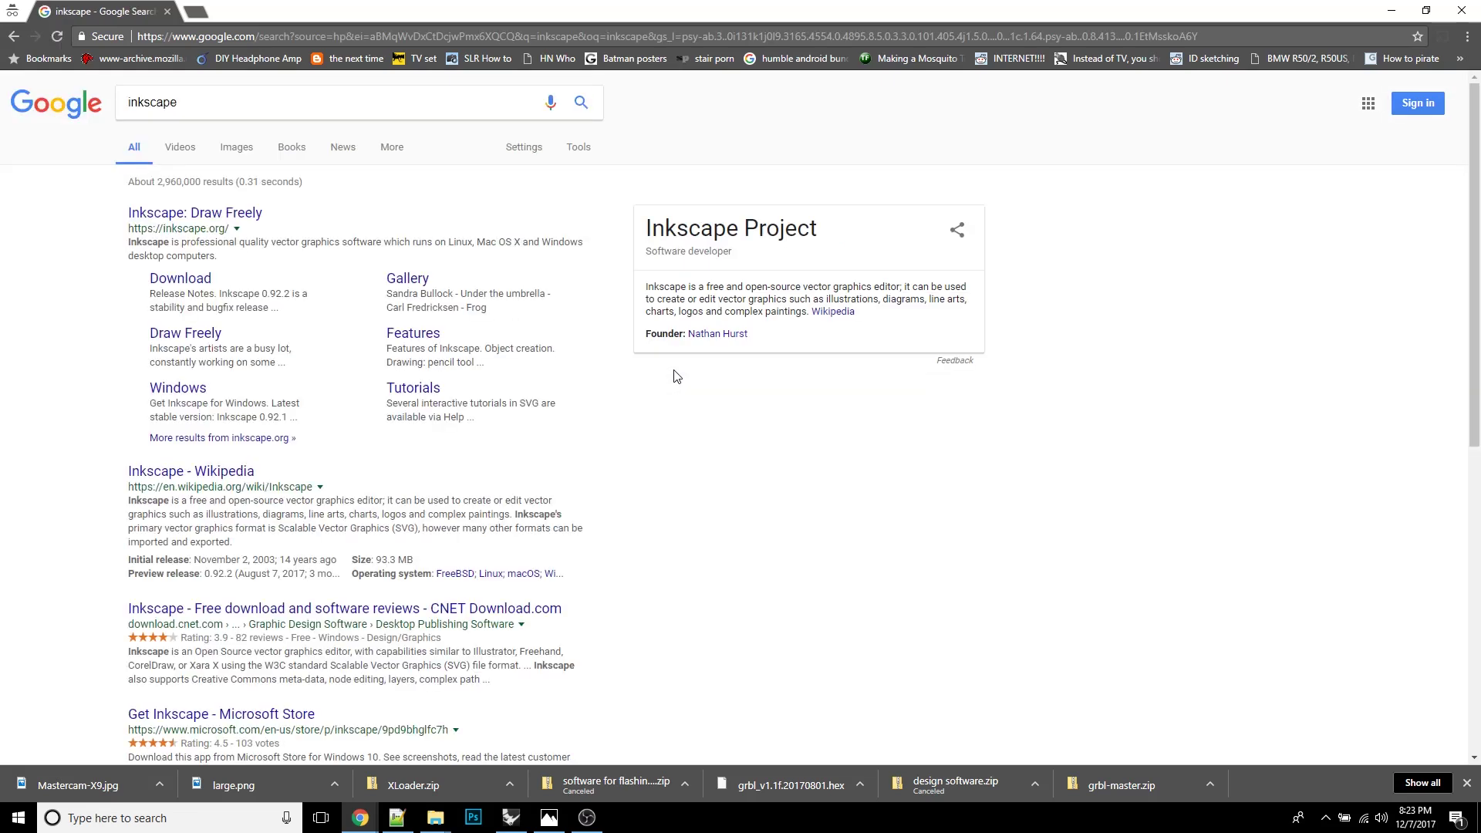
{"action": "left_click", "coordinate": [152, 216]}
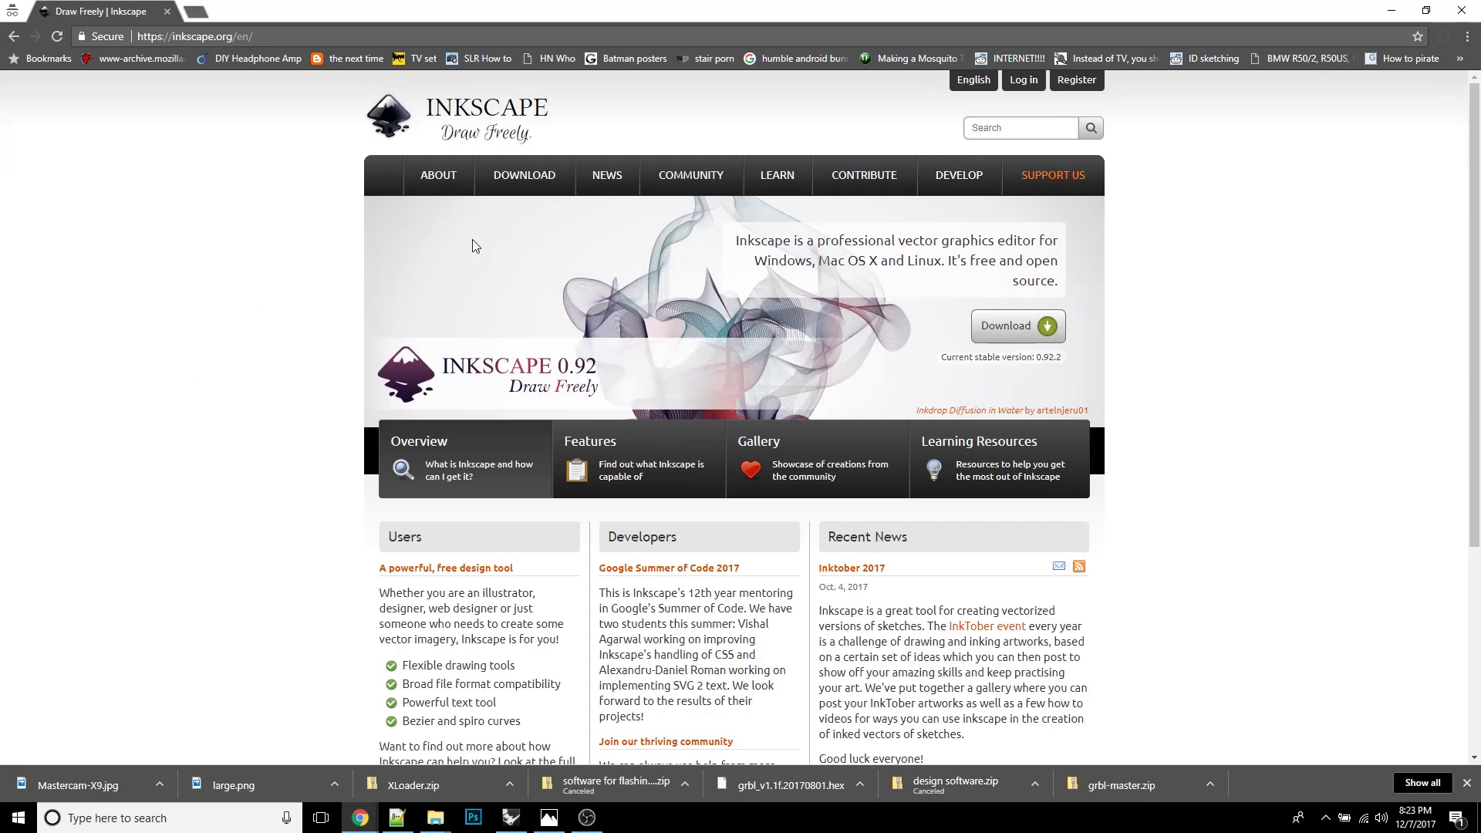
{"action": "mouse_move", "coordinate": [511, 188]}
{"action": "left_click", "coordinate": [508, 215]}
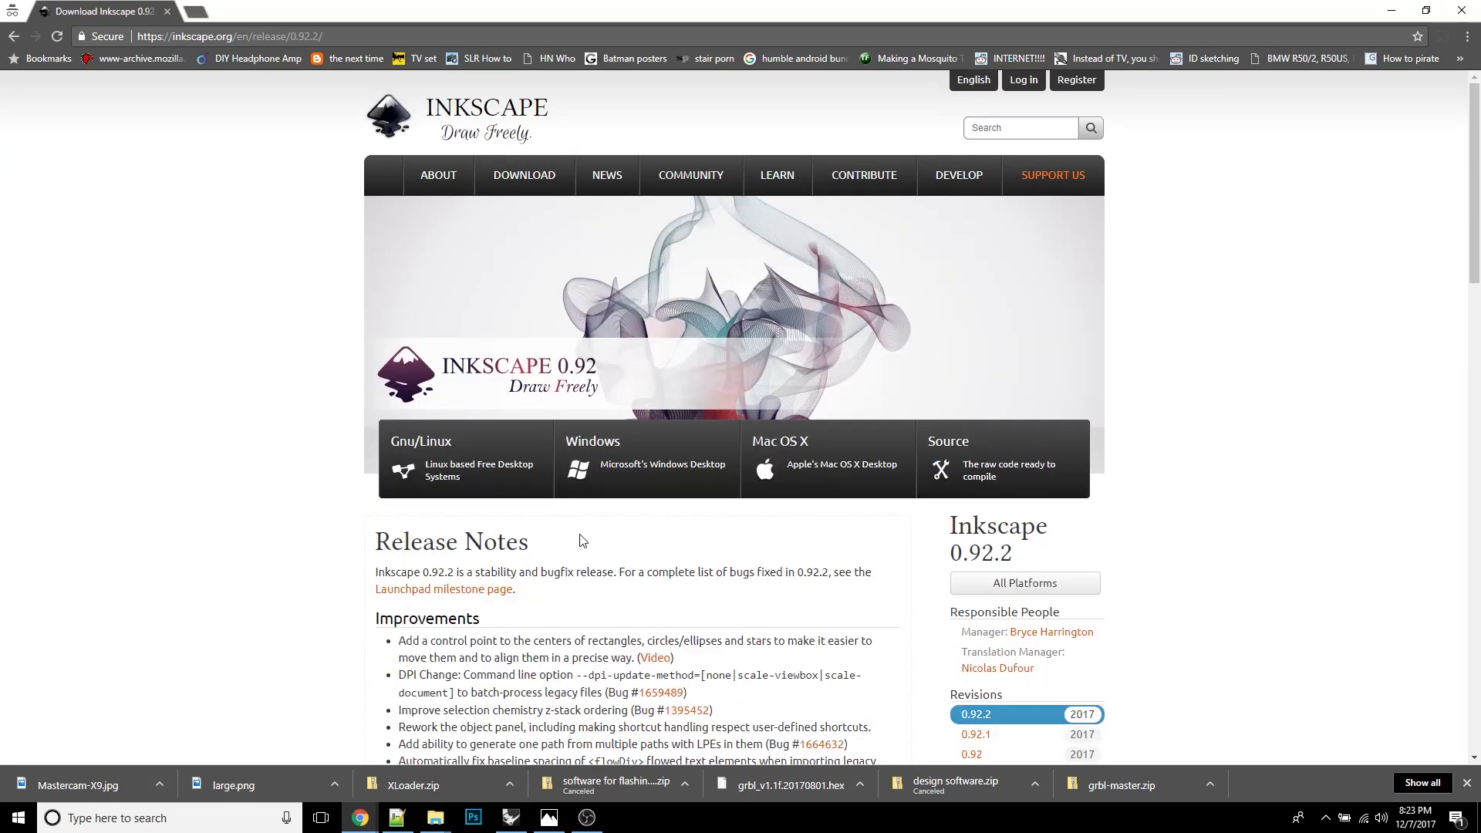
Step: Search the web for artcam free and examine the registration form for the ArtCAM Free download on Autodesk's site
{"action": "left_click", "coordinate": [359, 38]}
{"action": "type", "text": "art"}
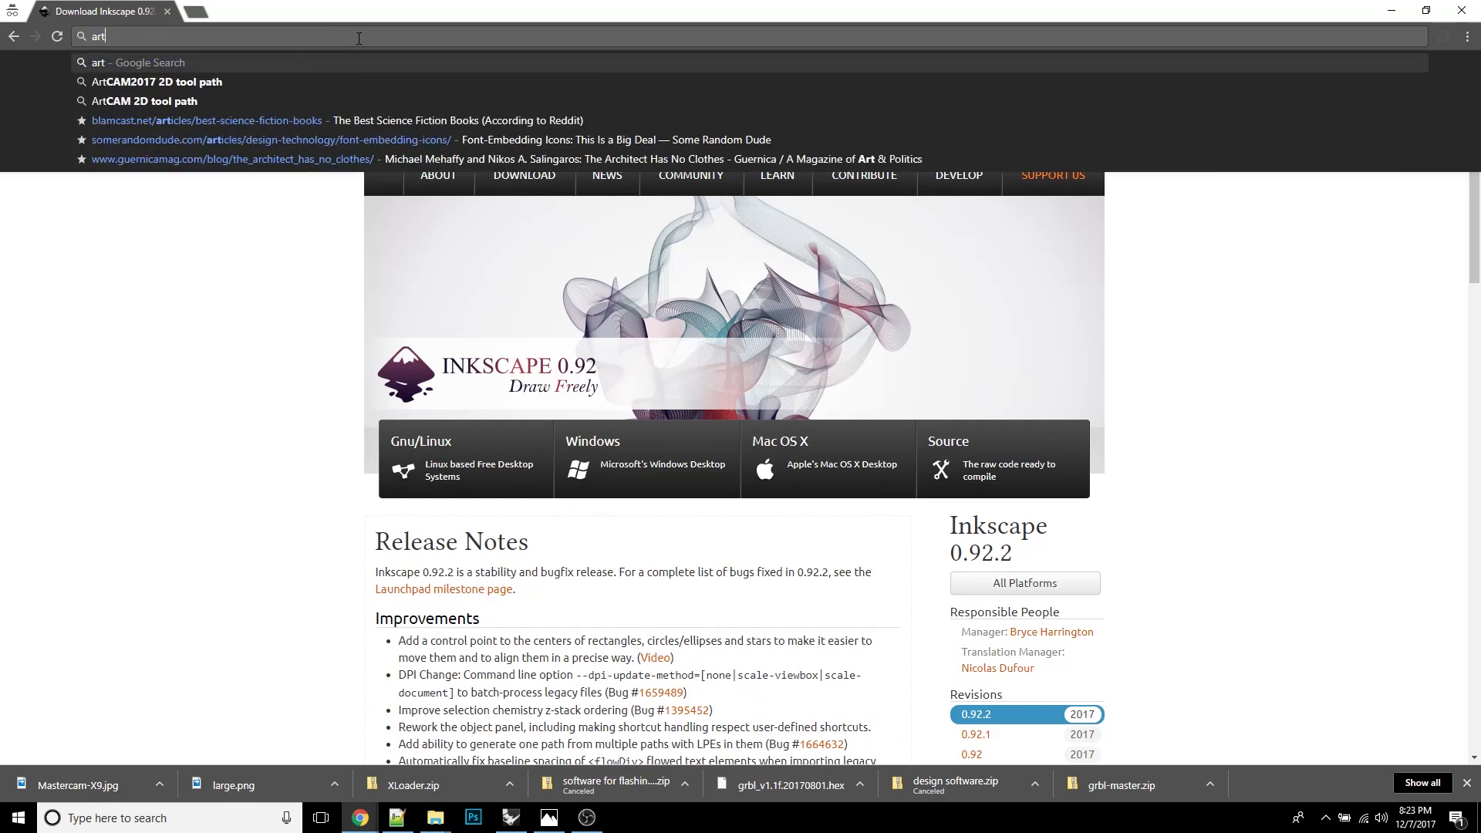
{"action": "type", "text": "cam free"}
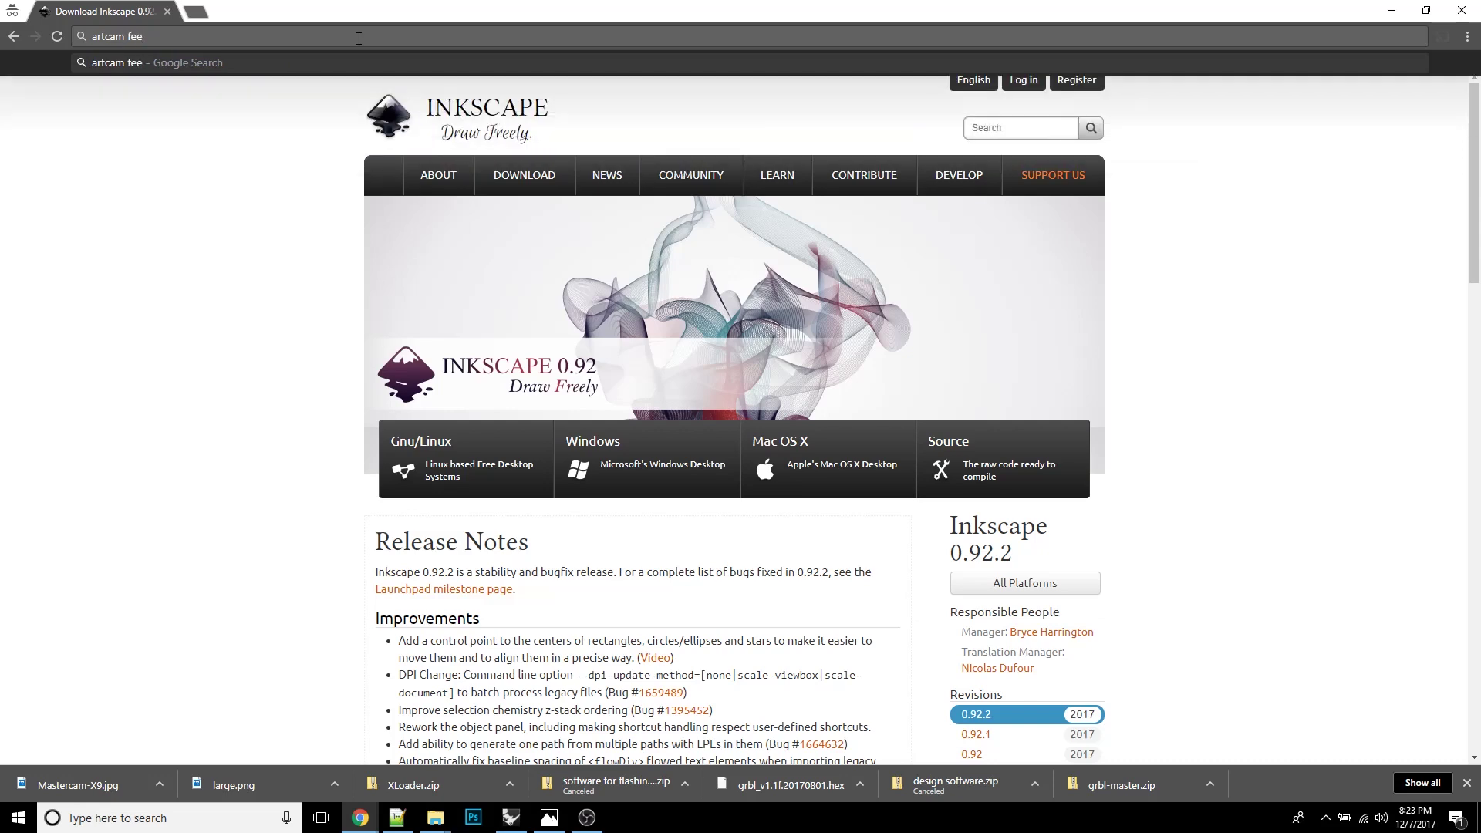
{"action": "key", "text": "Return"}
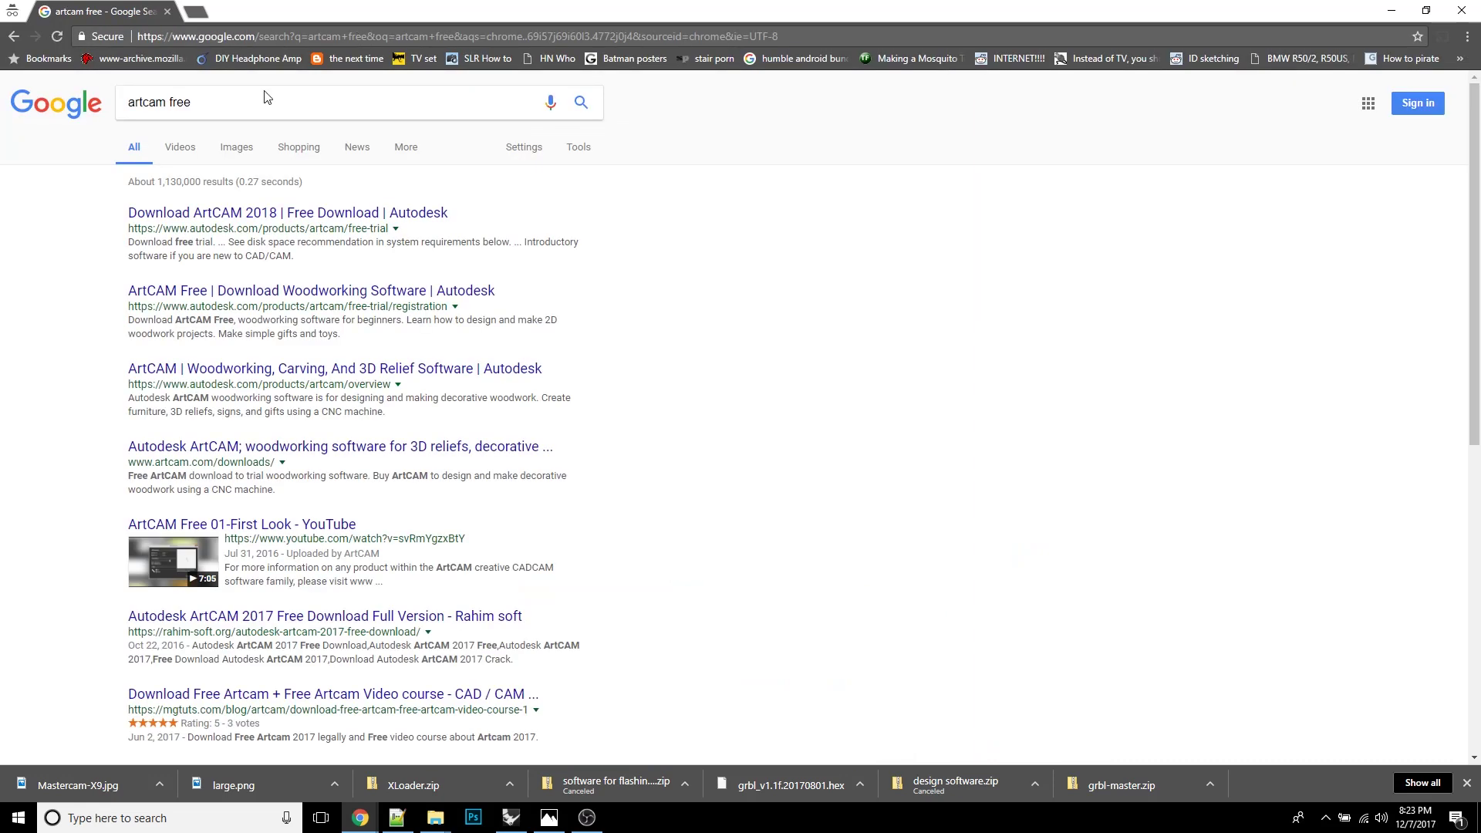
{"action": "left_click", "coordinate": [190, 217]}
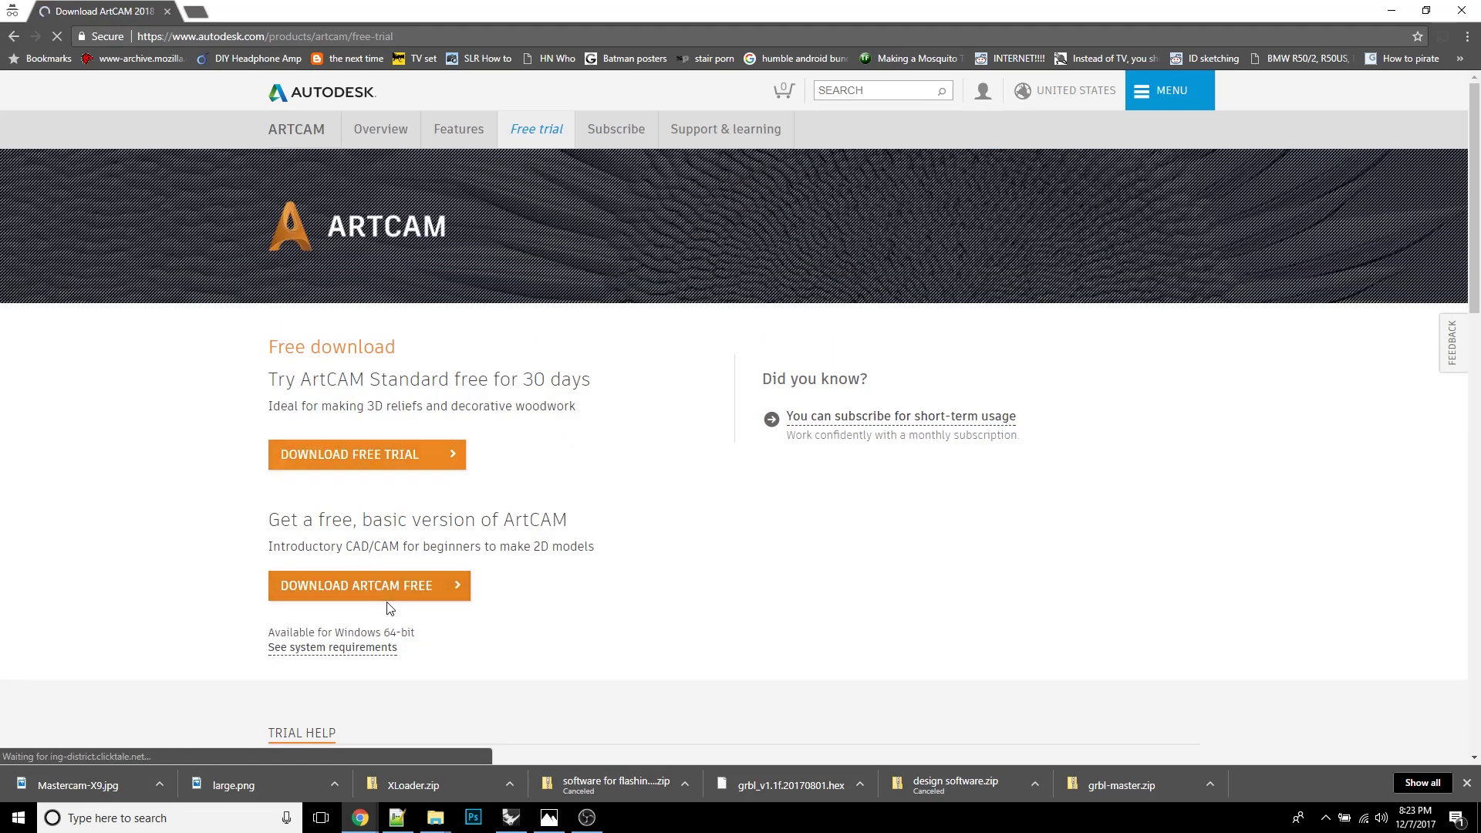
{"action": "left_click", "coordinate": [377, 586]}
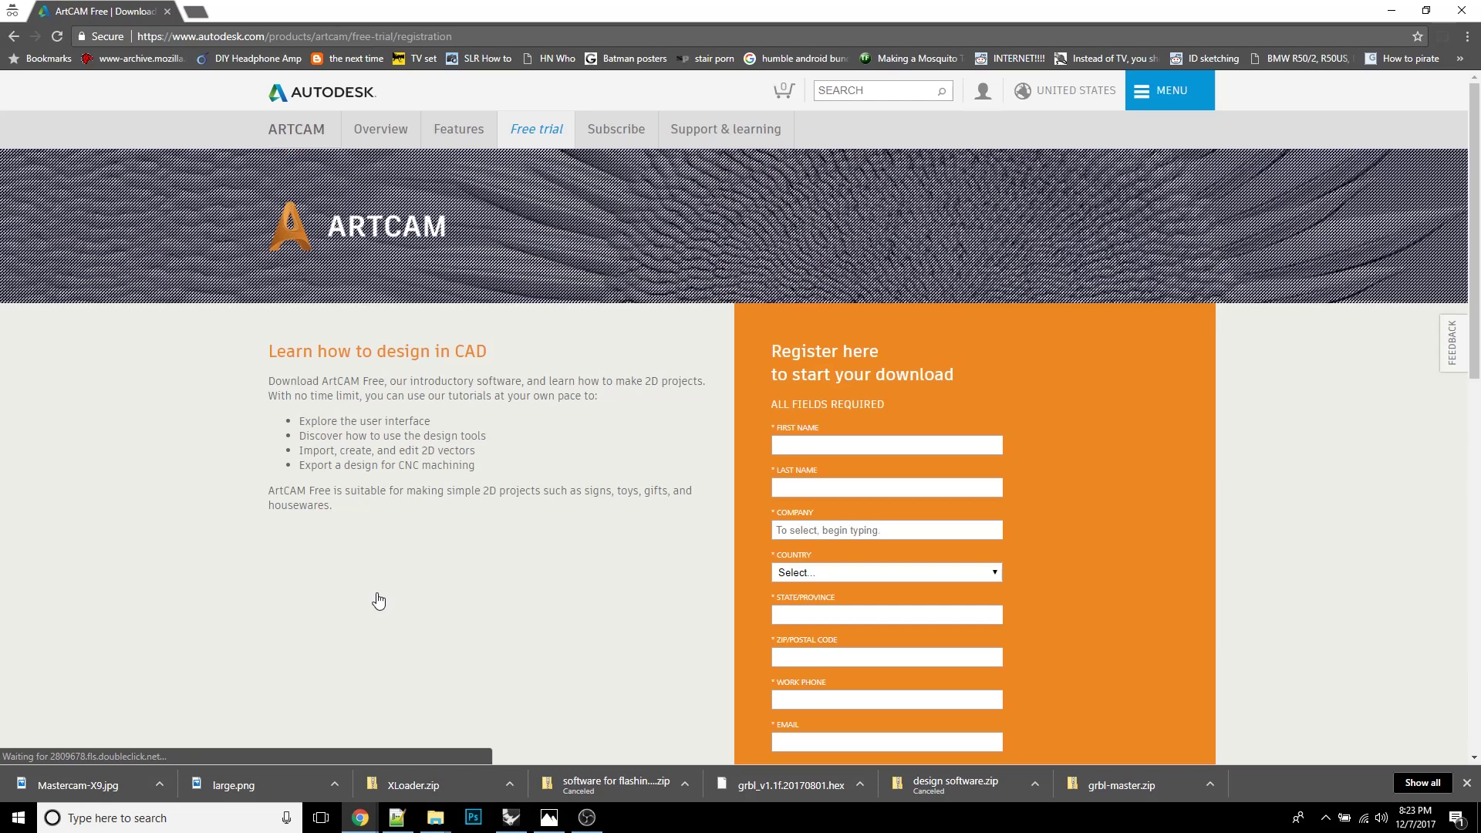
{"action": "scroll", "coordinate": [849, 480], "scroll_direction": "down", "scroll_amount": 3}
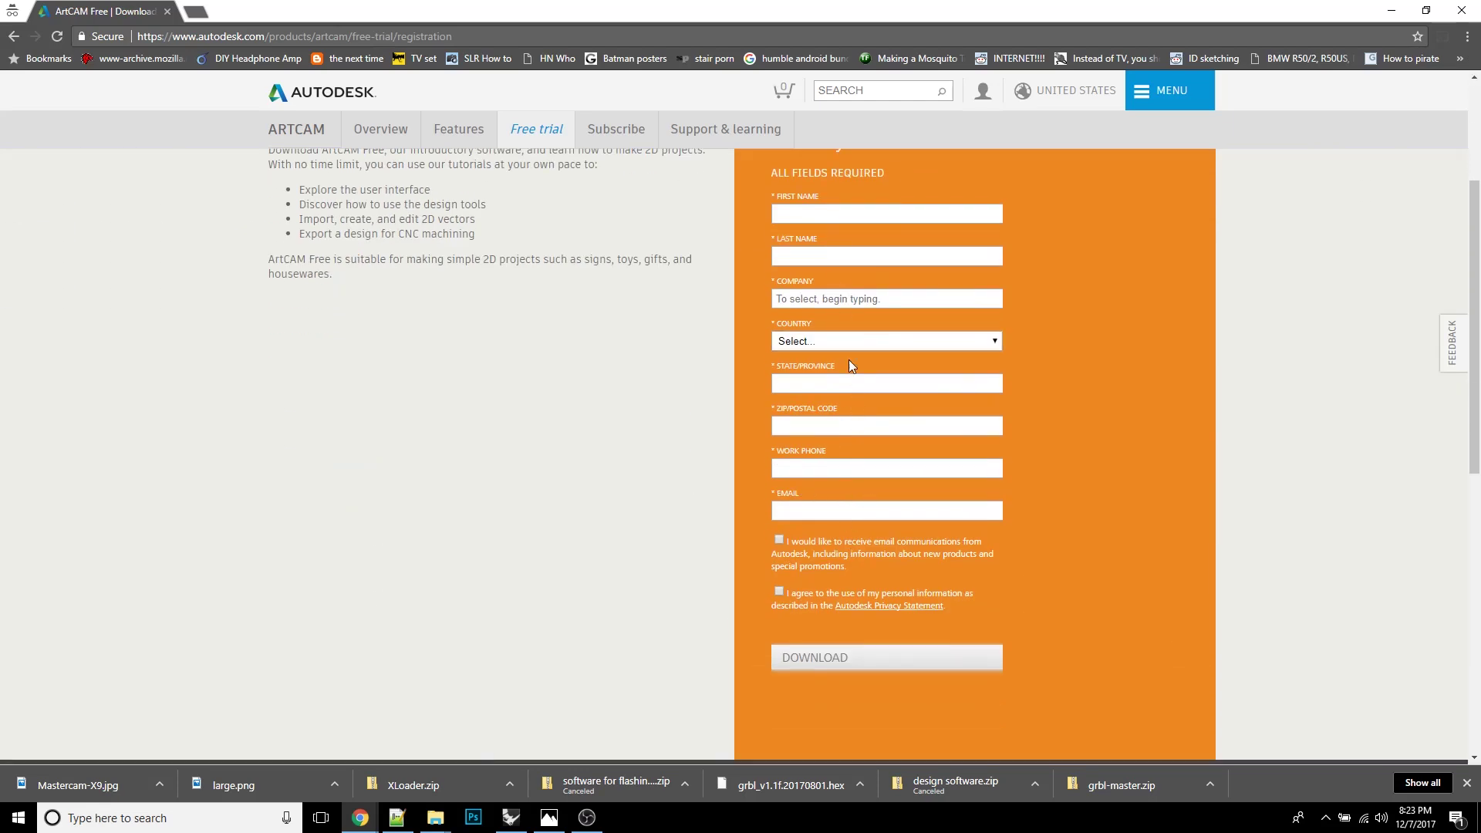
{"action": "scroll", "coordinate": [853, 442], "scroll_direction": "up", "scroll_amount": 3}
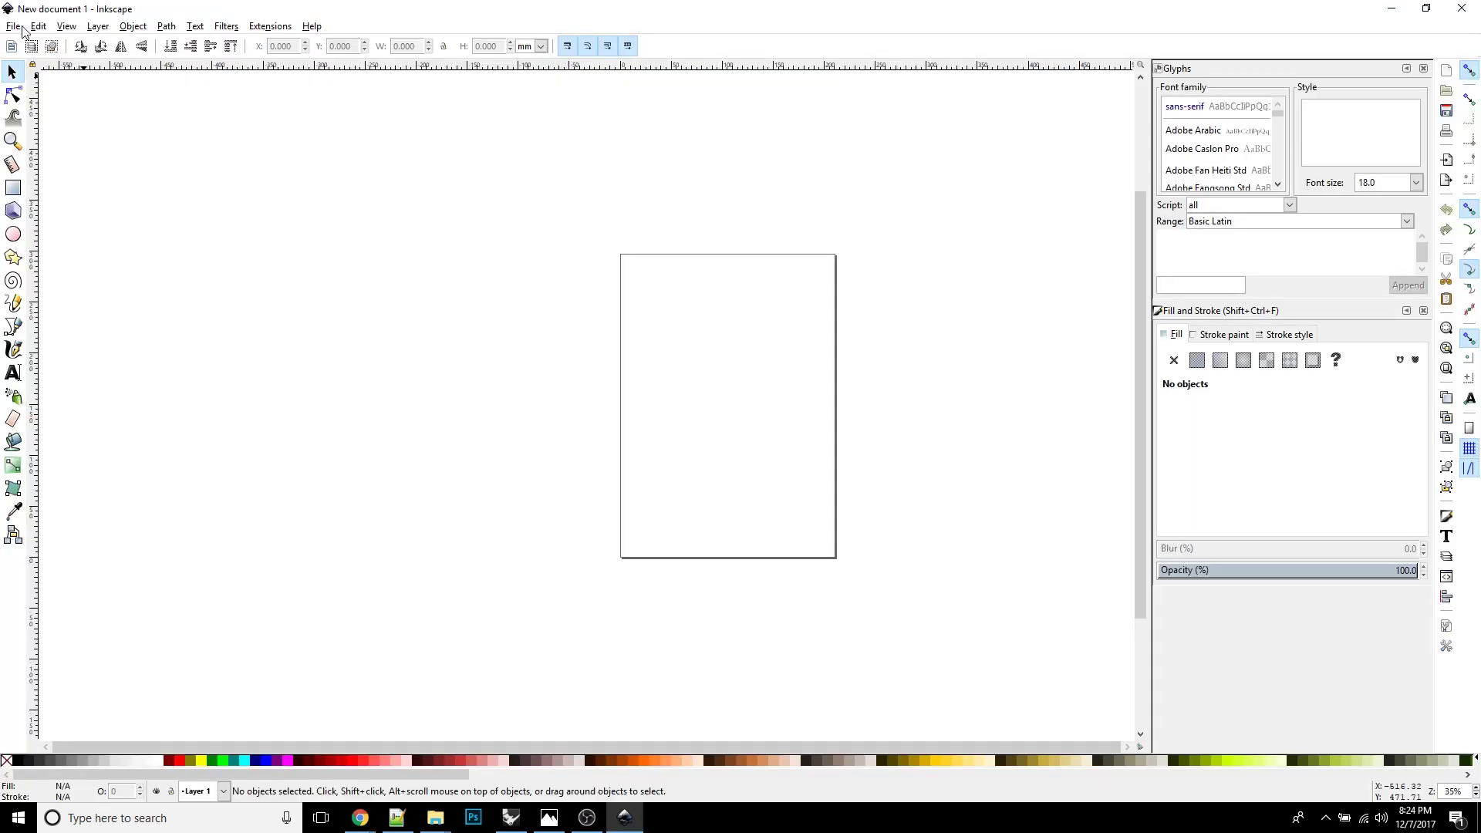
Step: Set the custom page size of the new Inkscape document to 80 mm wide and 80 mm high
{"action": "left_click", "coordinate": [14, 26]}
{"action": "left_click", "coordinate": [69, 276]}
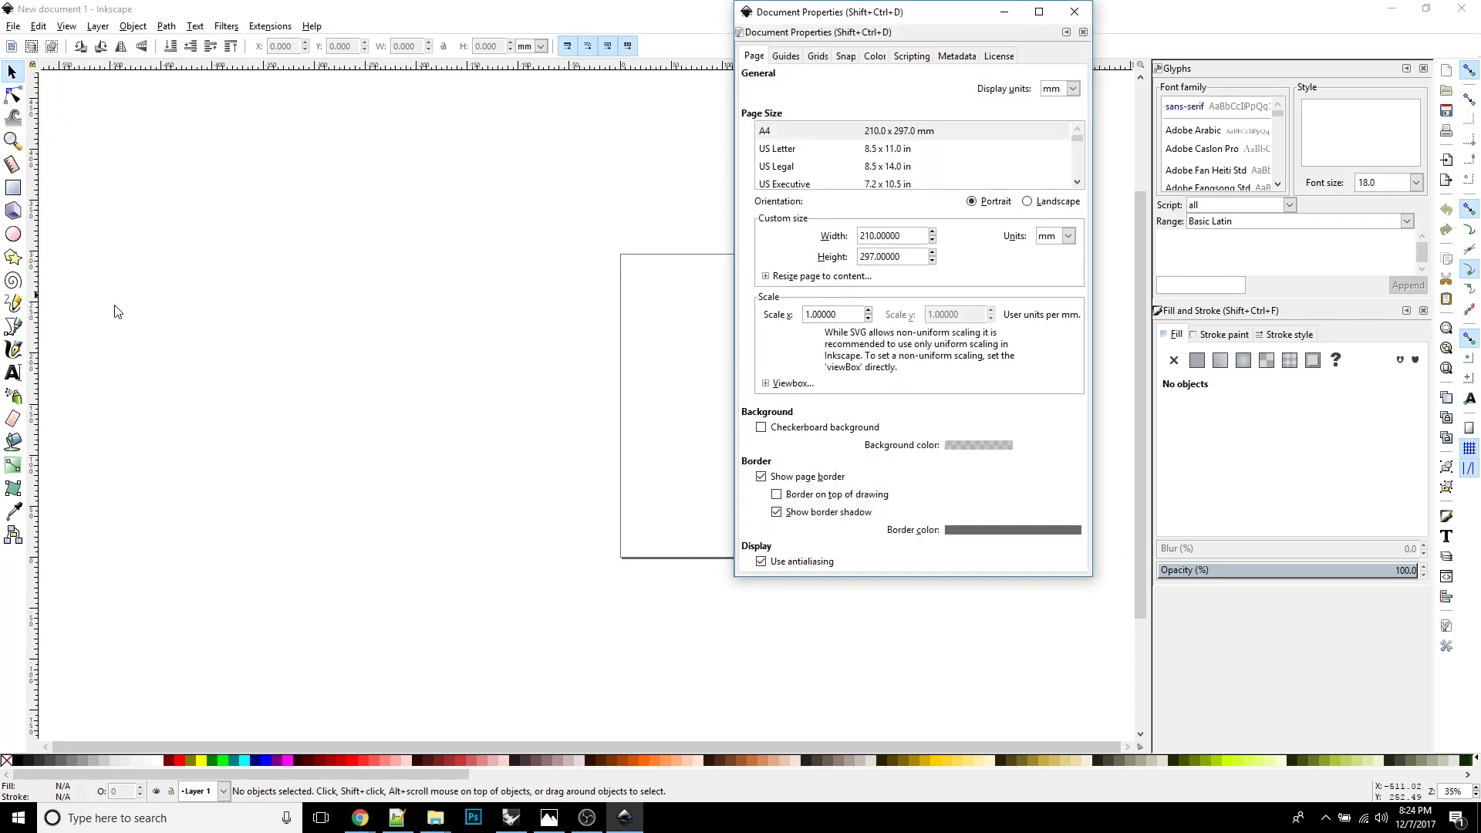
{"action": "left_click_drag", "start_coordinate": [910, 235], "coordinate": [821, 231]}
{"action": "type", "text": "80"}
{"action": "left_click_drag", "start_coordinate": [914, 257], "coordinate": [794, 268]}
{"action": "type", "text": "8"}
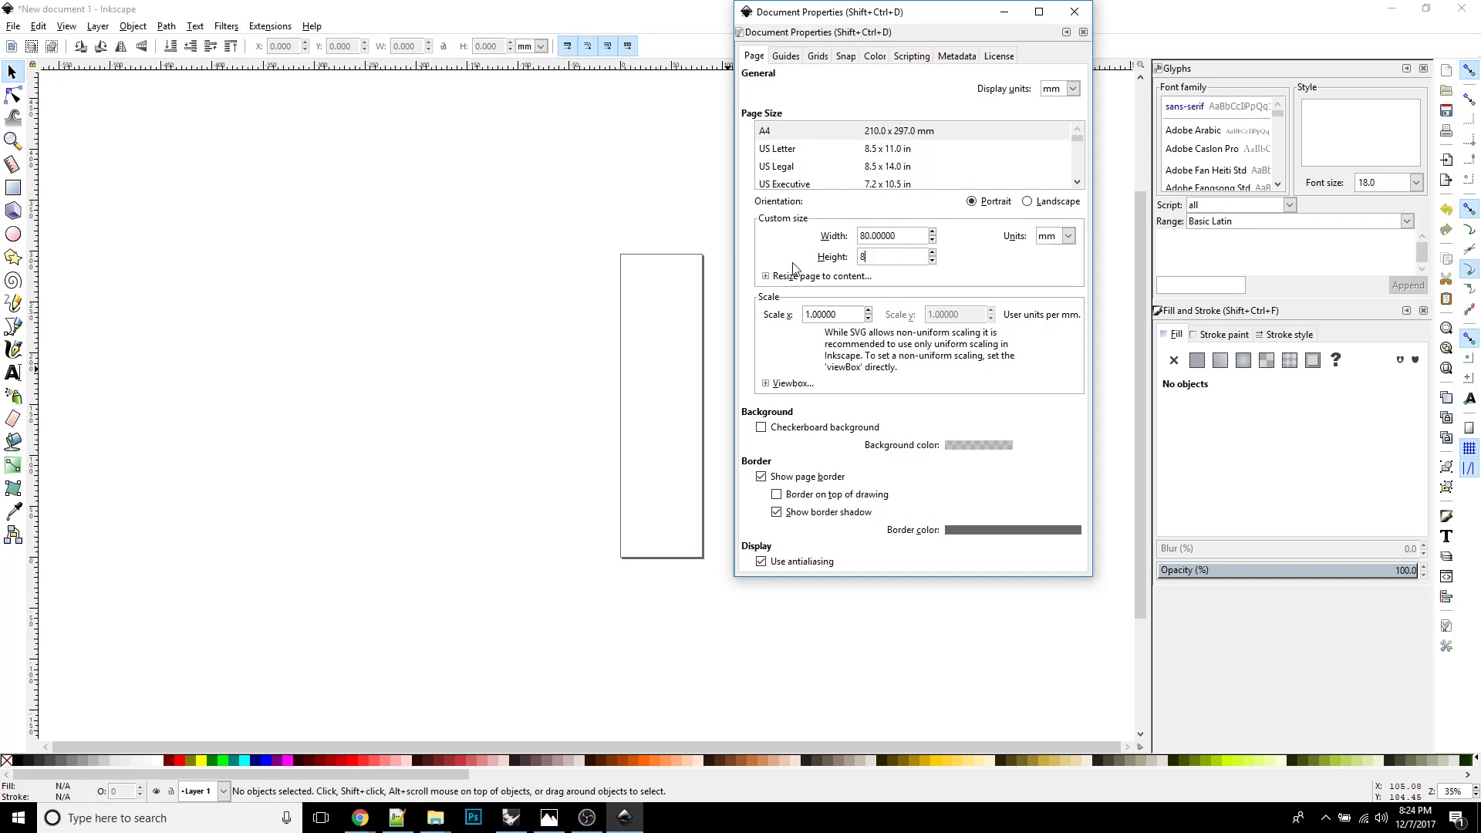
{"action": "left_click", "coordinate": [909, 236]}
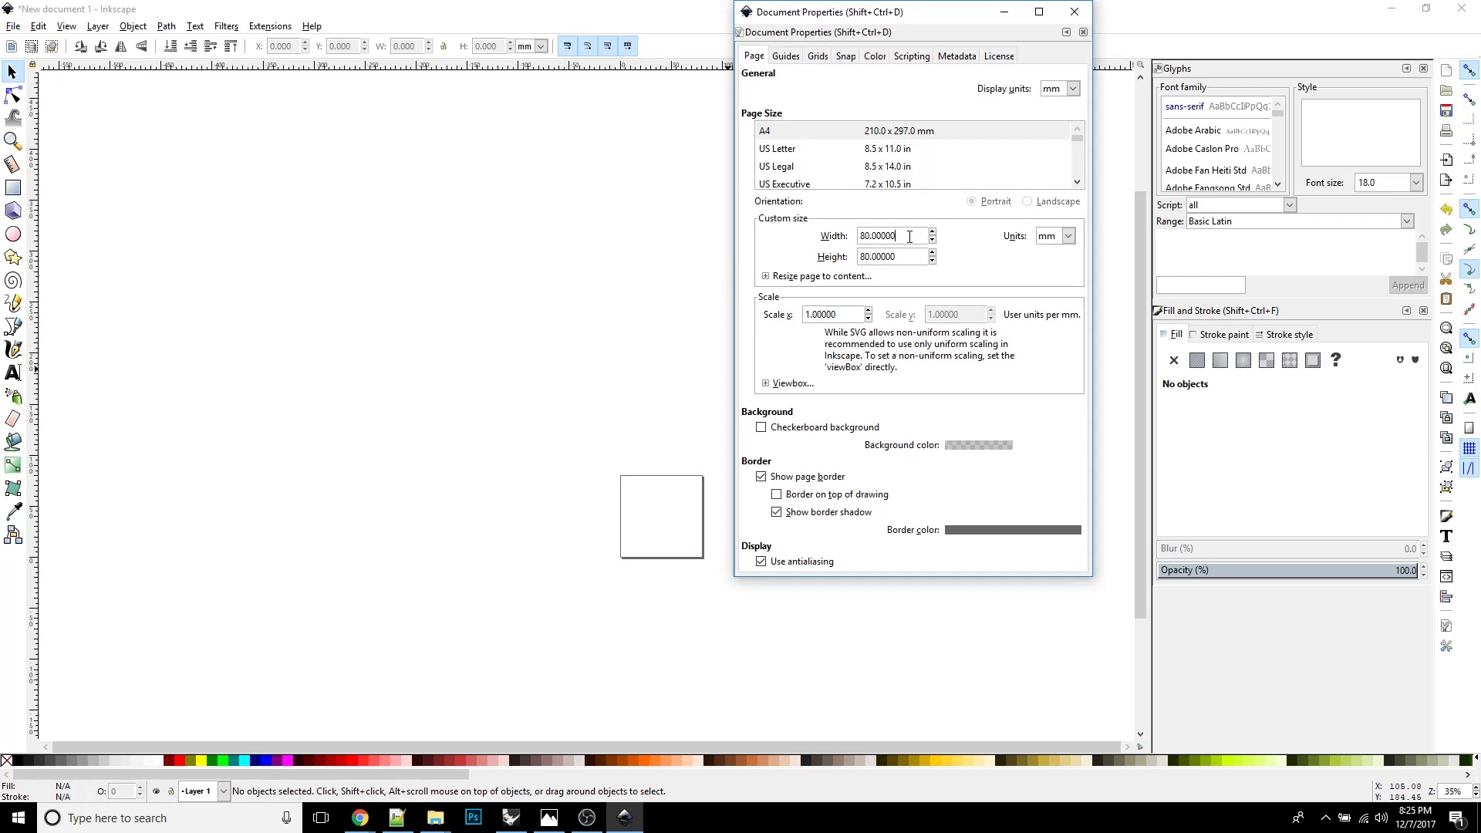
{"action": "left_click", "coordinate": [1074, 12]}
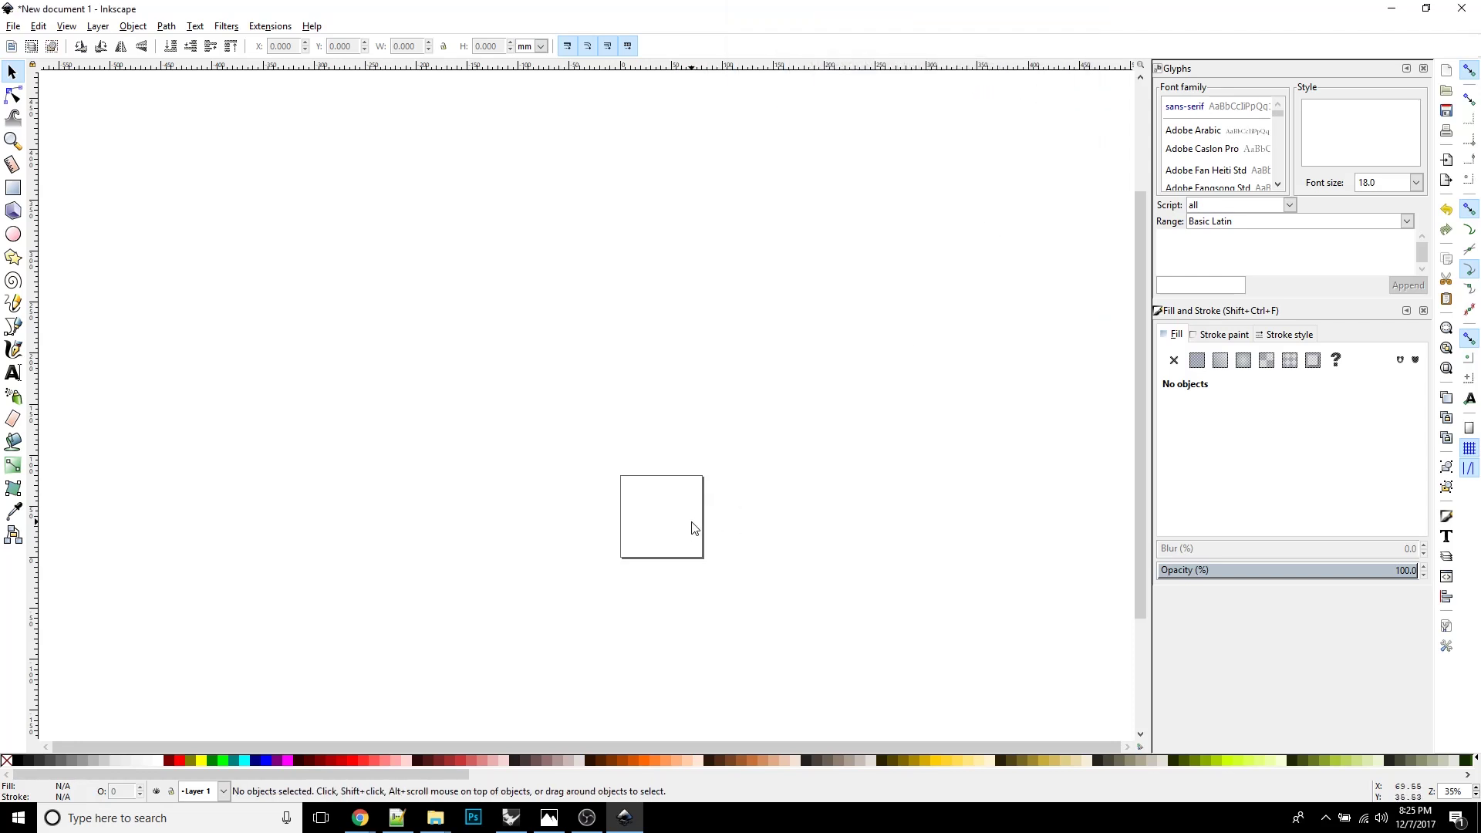
{"action": "scroll", "coordinate": [691, 528], "scroll_direction": "up", "scroll_amount": 4, "text": "ctrl"}
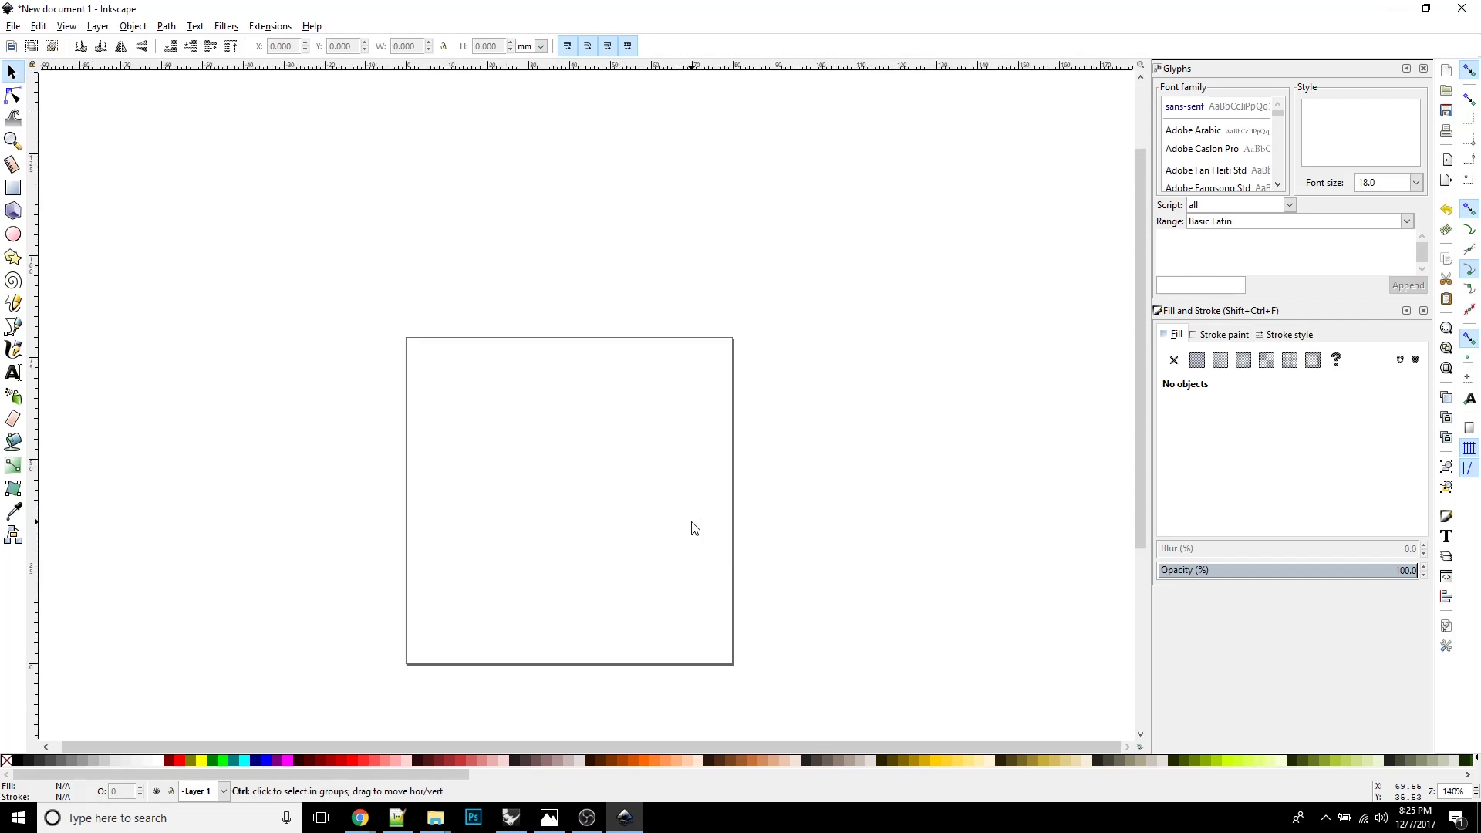
{"action": "scroll", "coordinate": [691, 527], "scroll_direction": "up", "scroll_amount": 1, "text": "ctrl"}
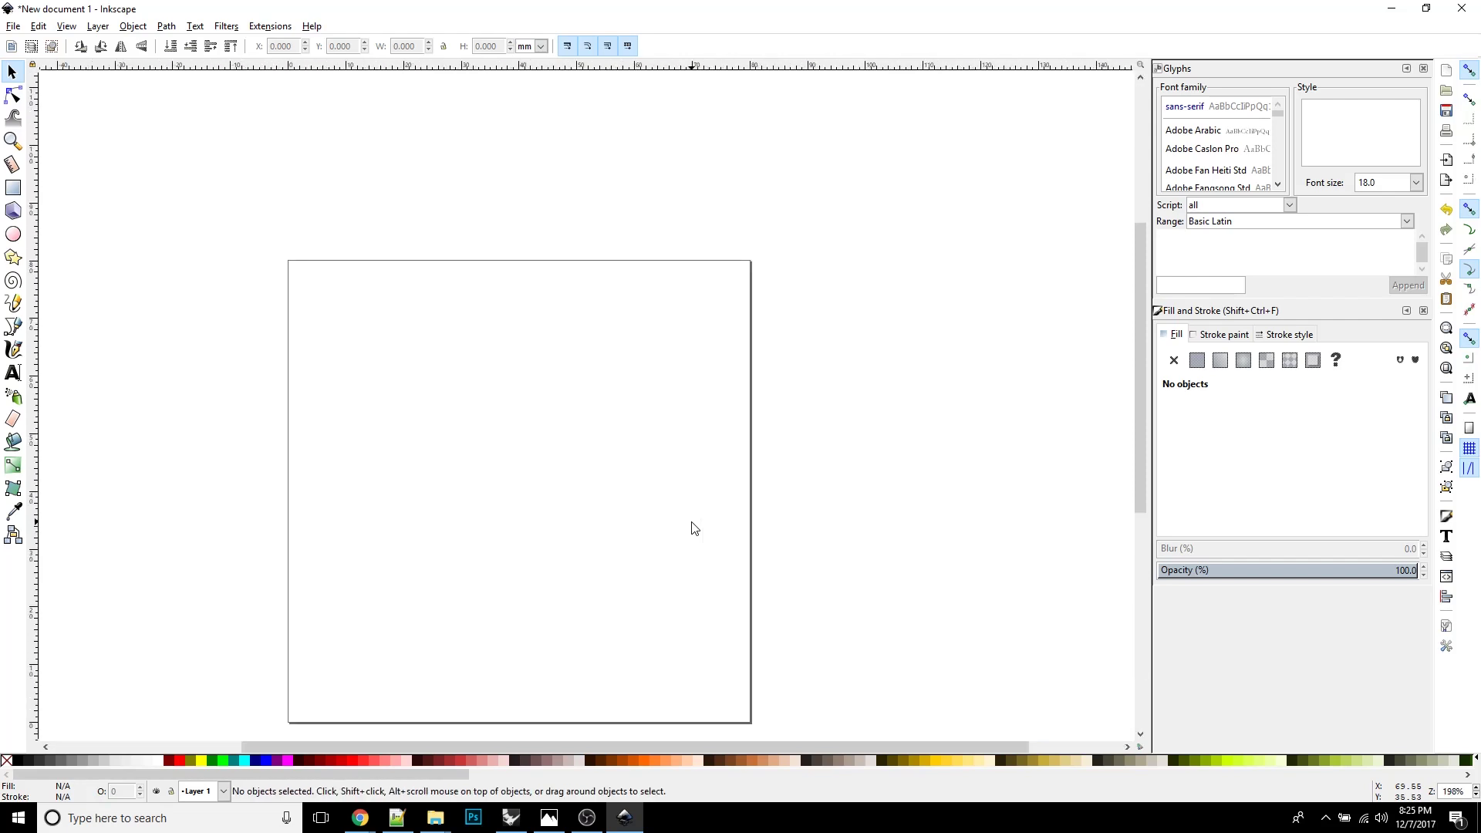
{"action": "scroll", "coordinate": [636, 577], "scroll_direction": "down", "scroll_amount": 1}
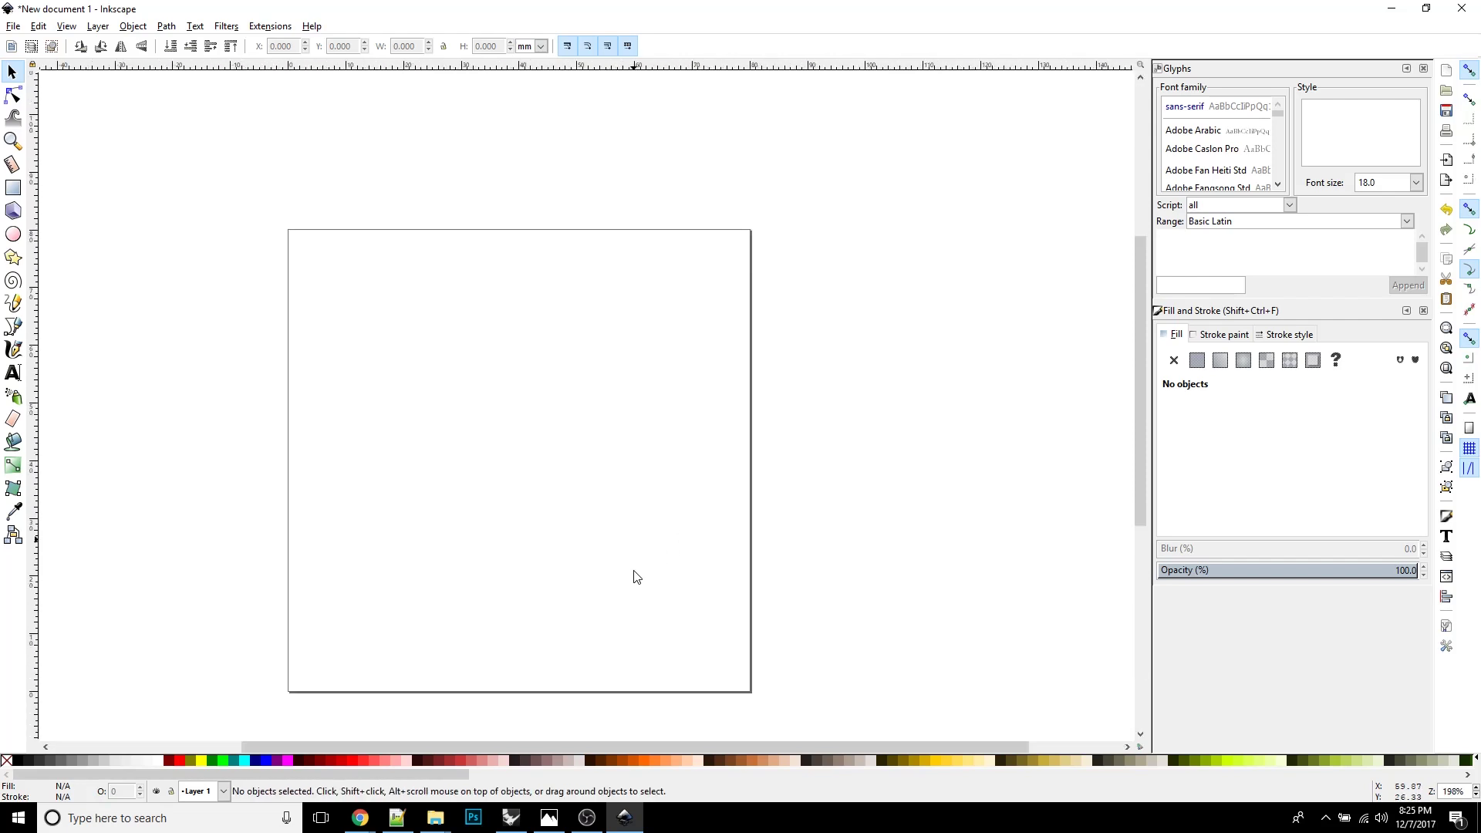
{"action": "key", "text": "ctrl"}
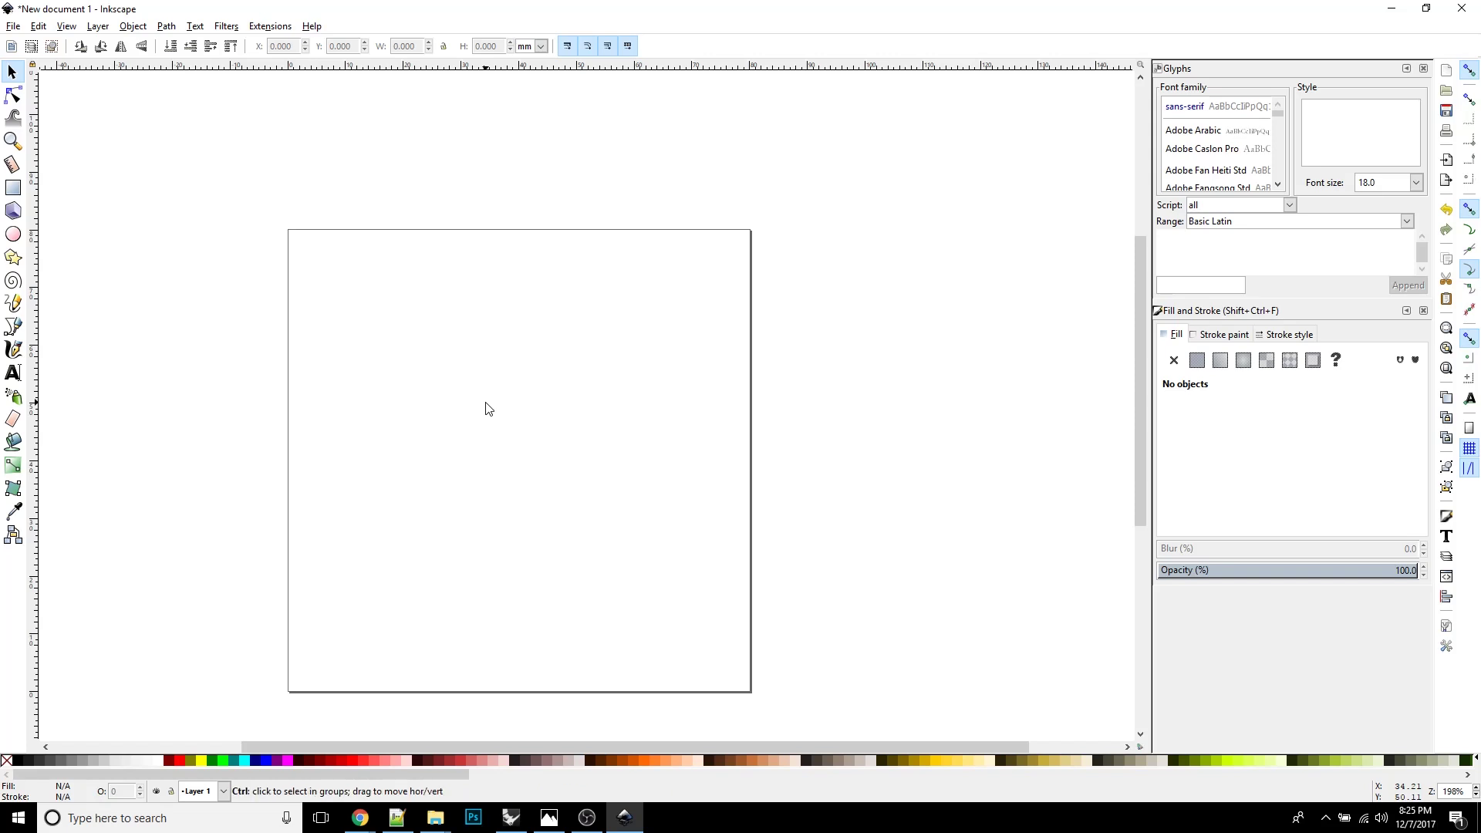
Step: Start the Text tool and set its font family to Roboto
{"action": "scroll", "coordinate": [489, 409], "scroll_direction": "down", "scroll_amount": 6, "text": "ctrl"}
{"action": "scroll", "coordinate": [488, 409], "scroll_direction": "up", "scroll_amount": 6, "text": "ctrl"}
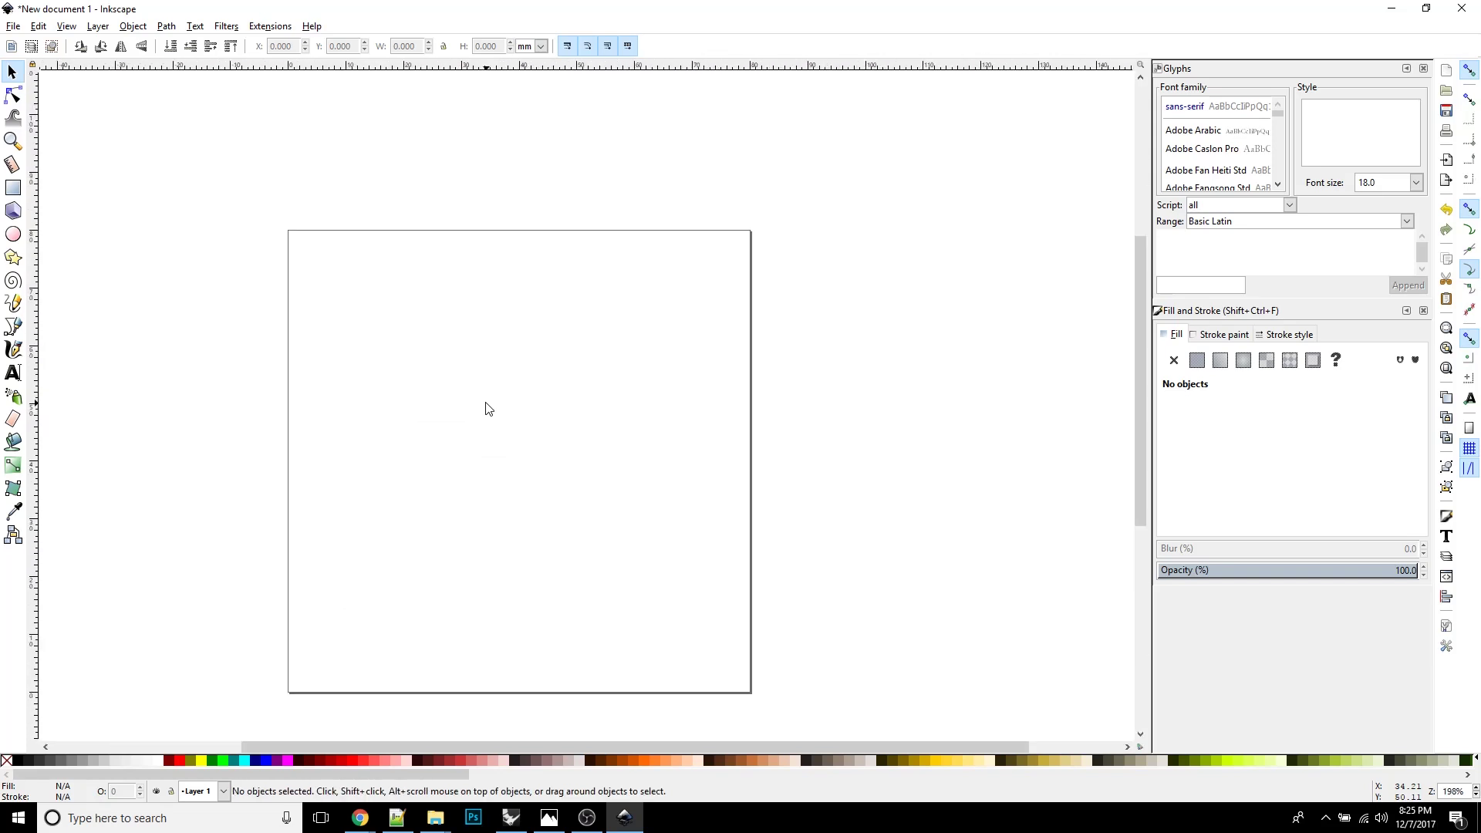
{"action": "left_click", "coordinate": [13, 373]}
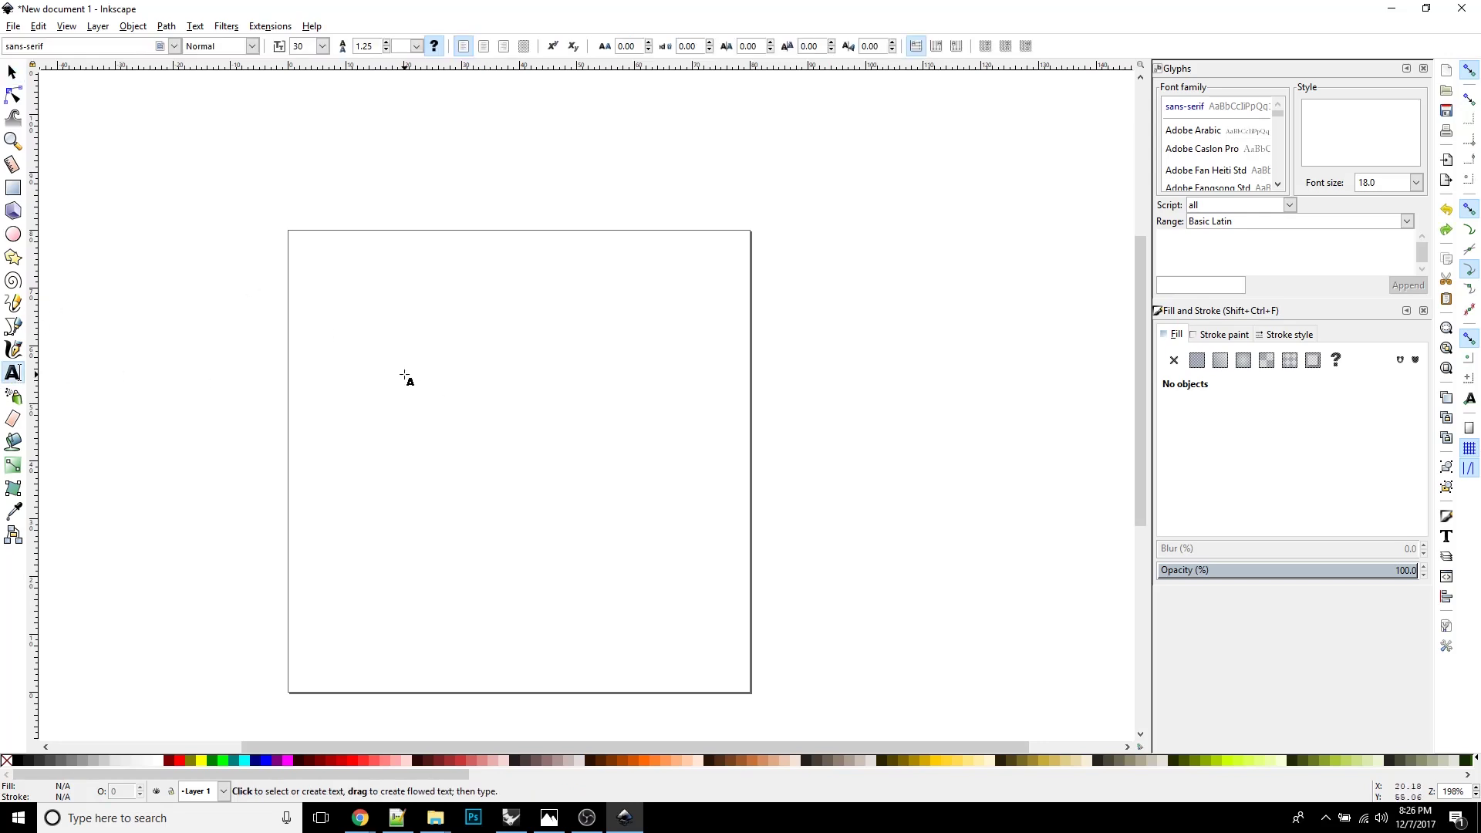
{"action": "left_click", "coordinate": [175, 46]}
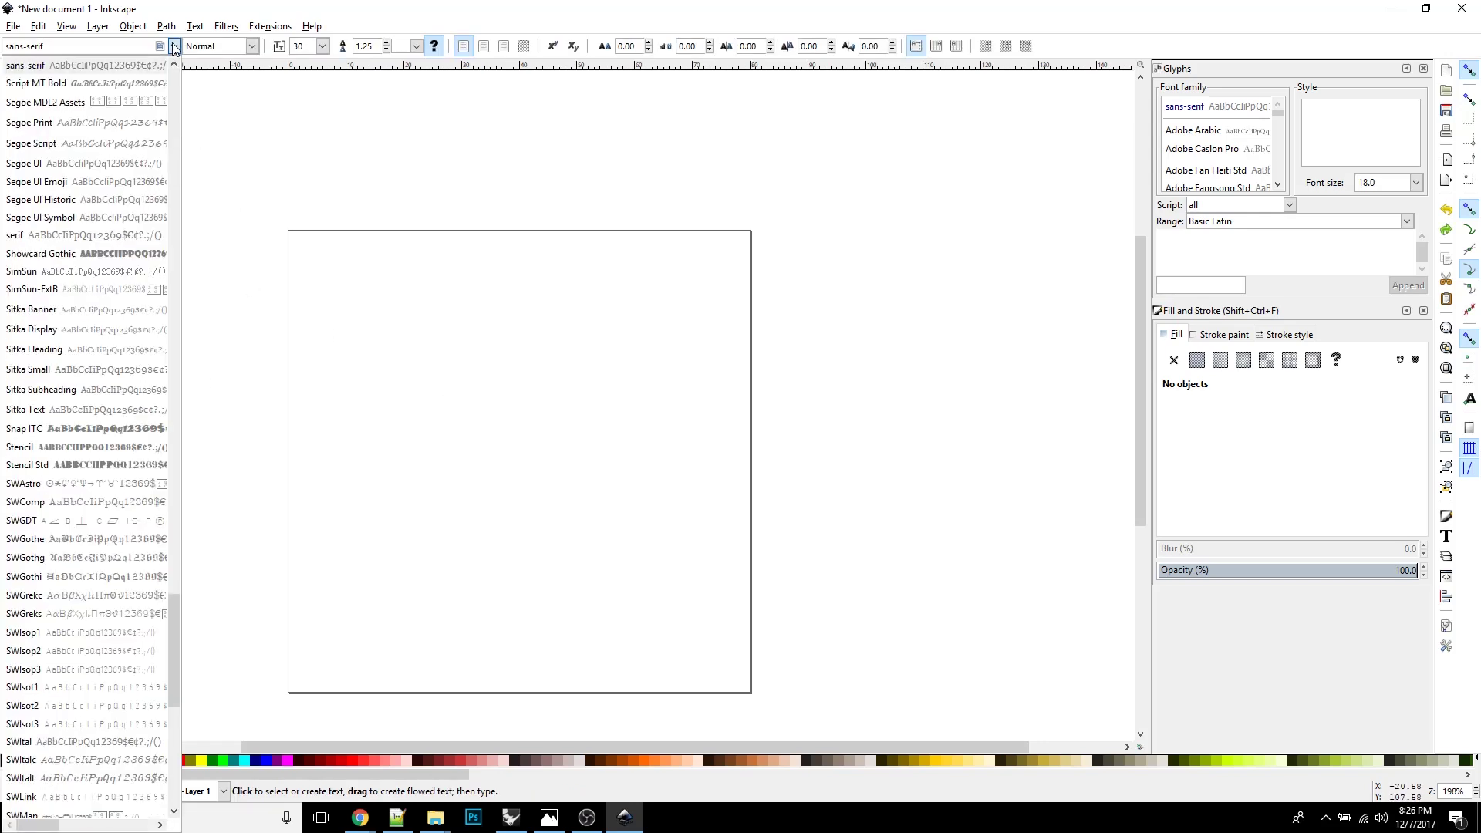
{"action": "scroll", "coordinate": [123, 386], "scroll_direction": "down", "scroll_amount": 5}
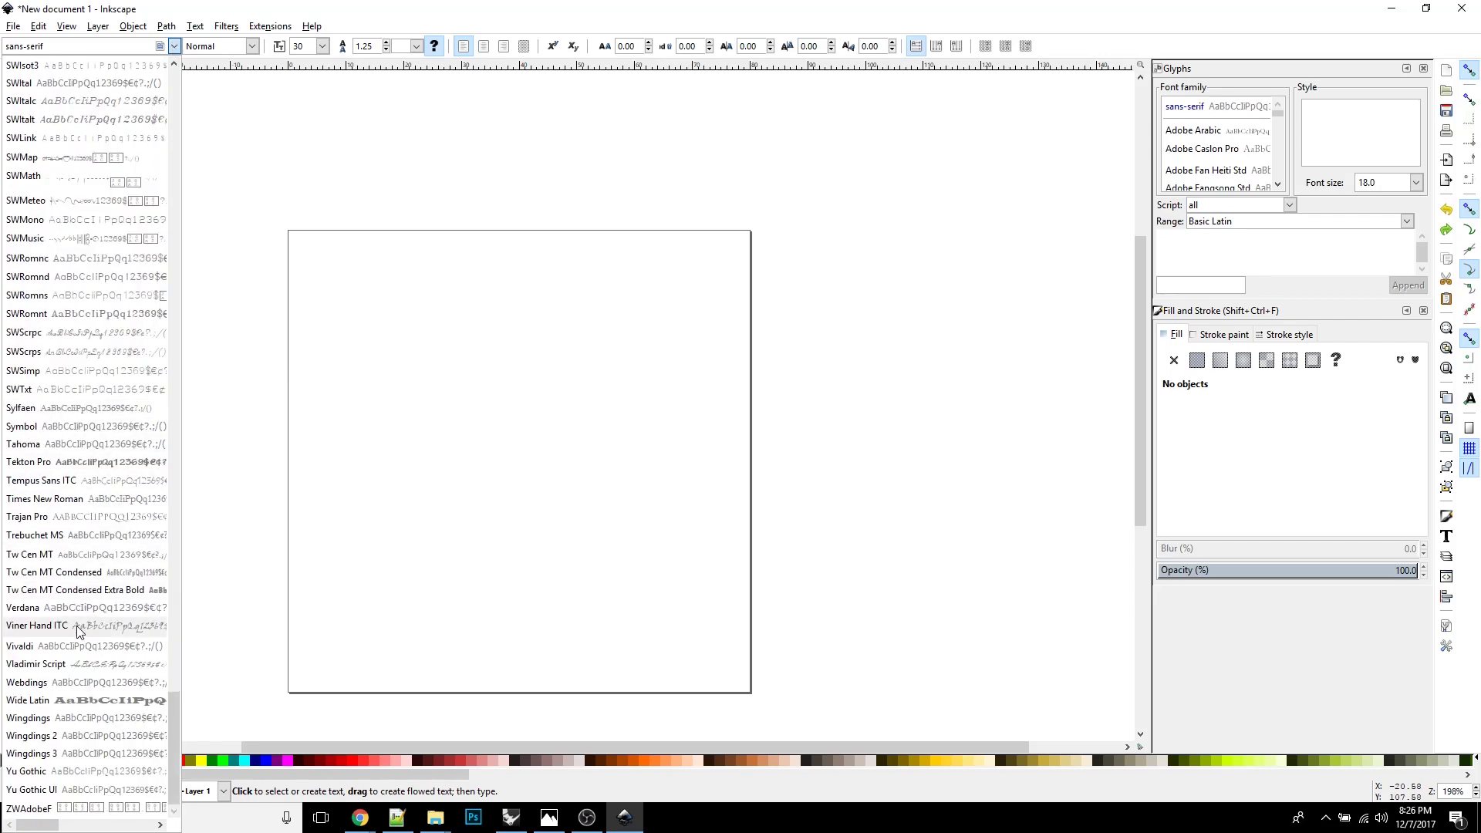
{"action": "scroll", "coordinate": [89, 540], "scroll_direction": "up", "scroll_amount": 10}
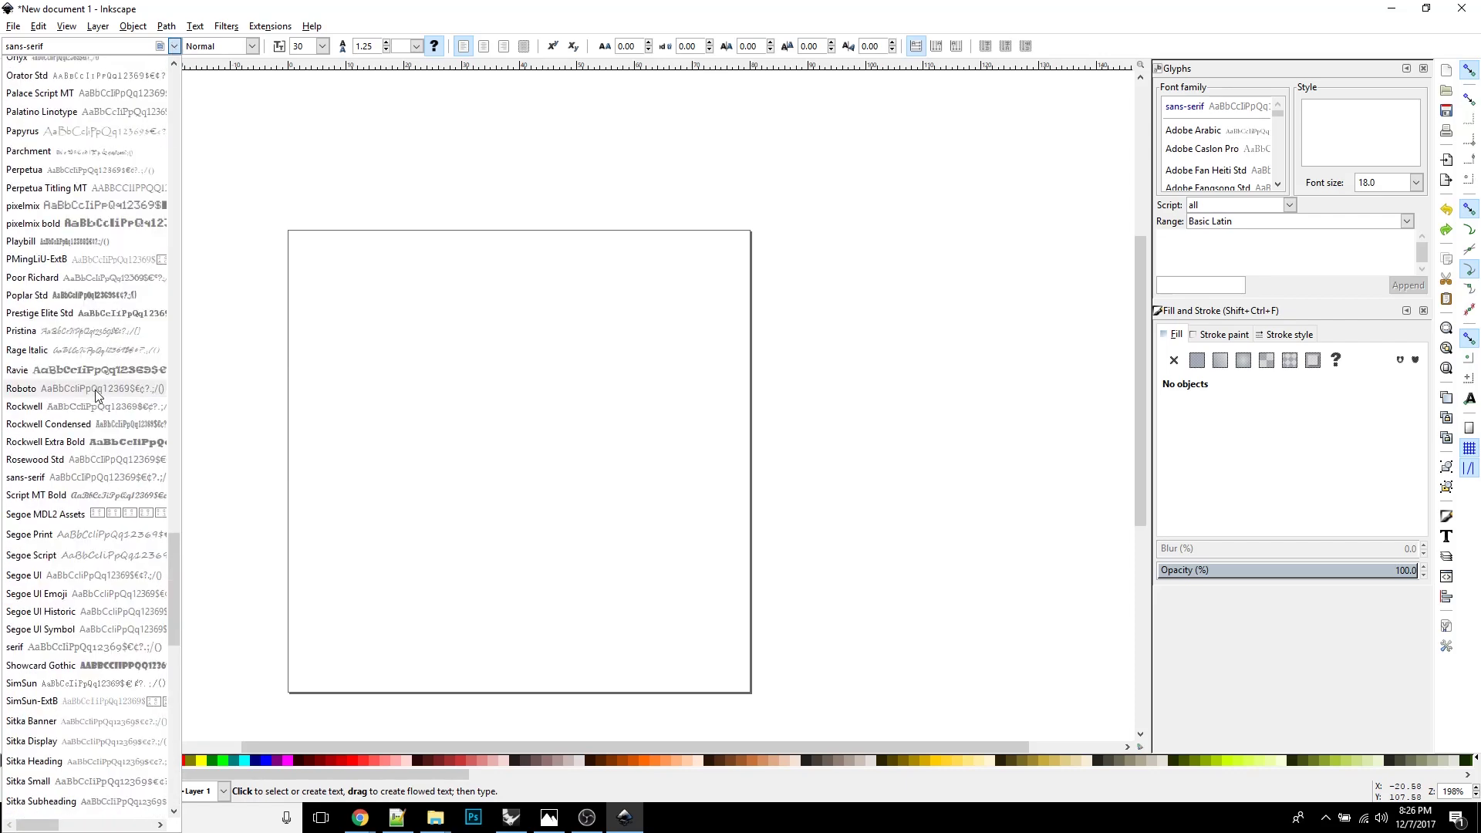
{"action": "left_click", "coordinate": [95, 390]}
Step: Add a three-line text near the upper part of the page reading "design," "prototype," and "test."
{"action": "left_click", "coordinate": [368, 327]}
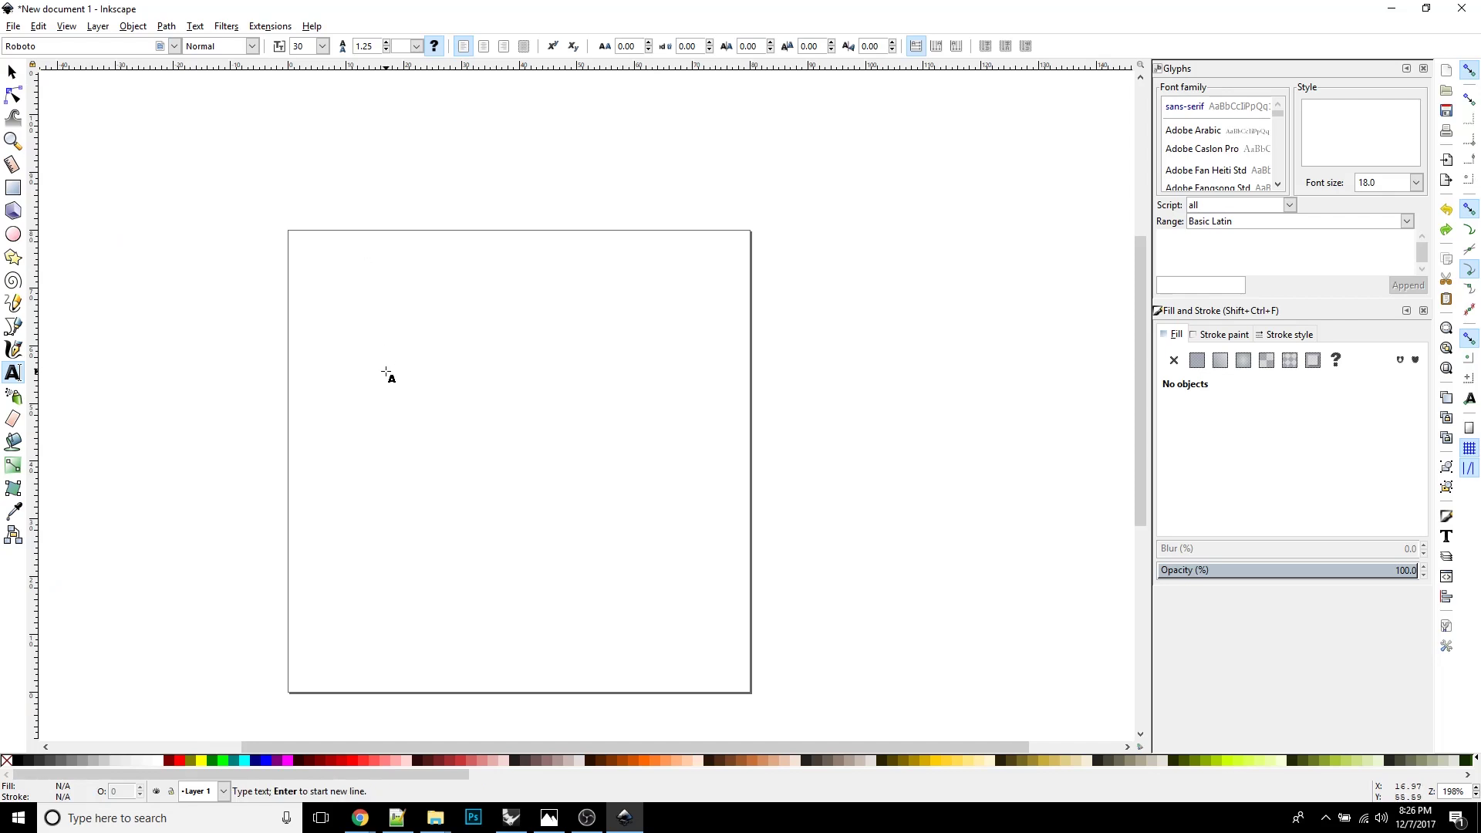
{"action": "type", "text": "design,"}
{"action": "key", "text": "Return"}
{"action": "type", "text": "prototype"}
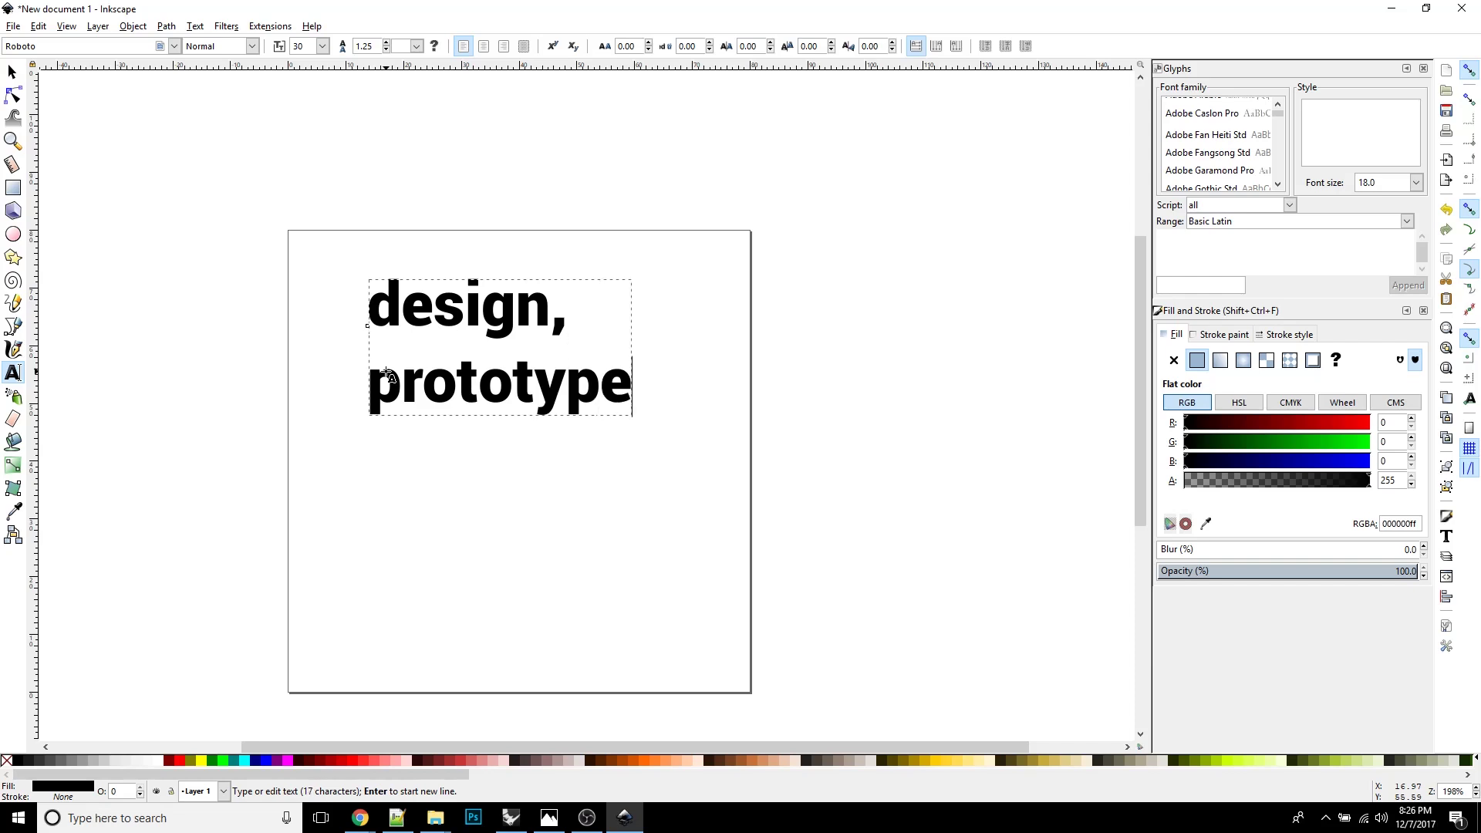
{"action": "type", "text": ","}
{"action": "key", "text": "Return"}
{"action": "type", "text": "test."}
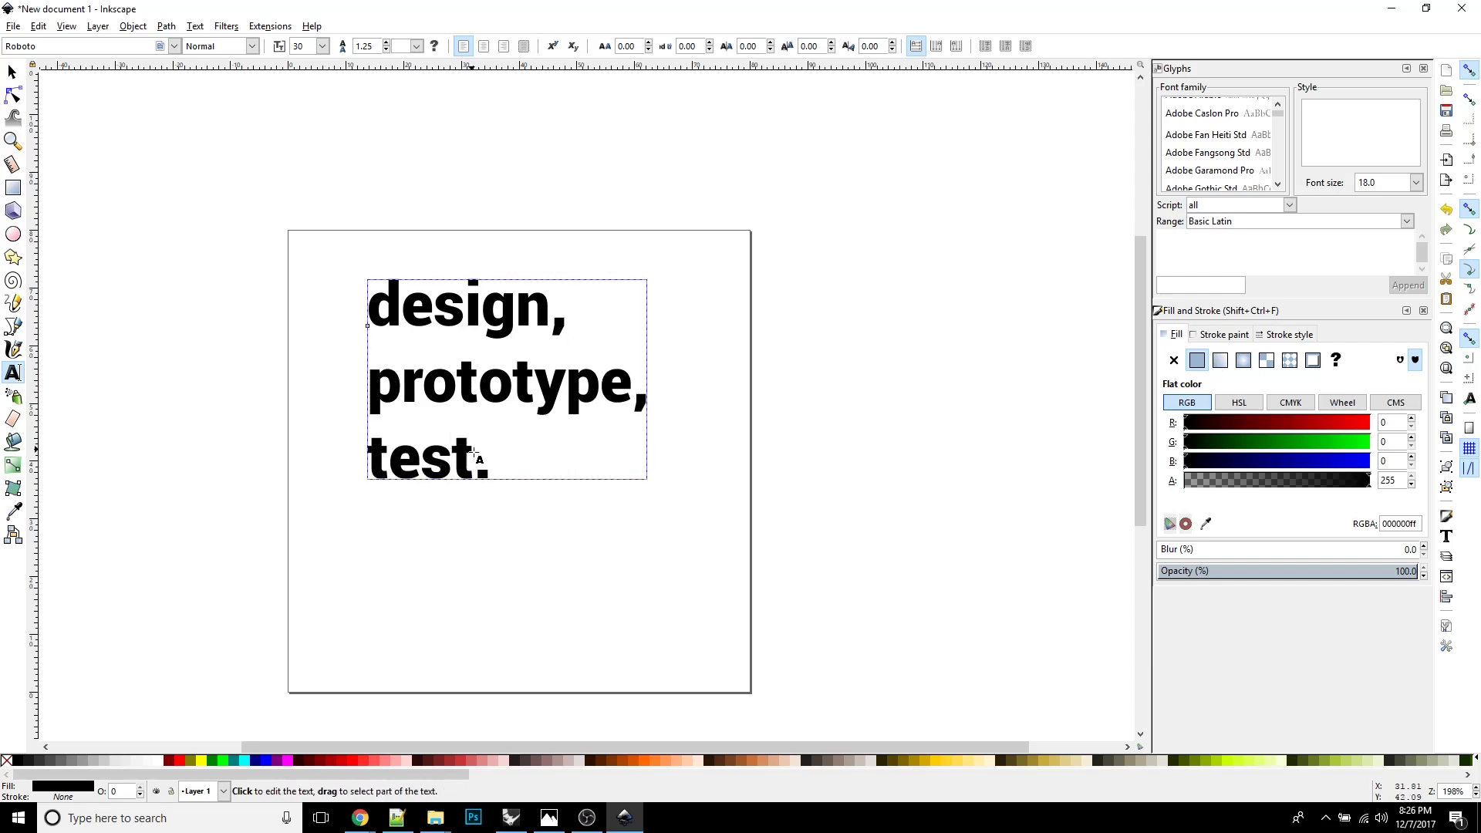
Step: Enlarge the text block proportionally to about 72 mm wide by 52 mm high and position it near the middle of the page
{"action": "left_click", "coordinate": [11, 72]}
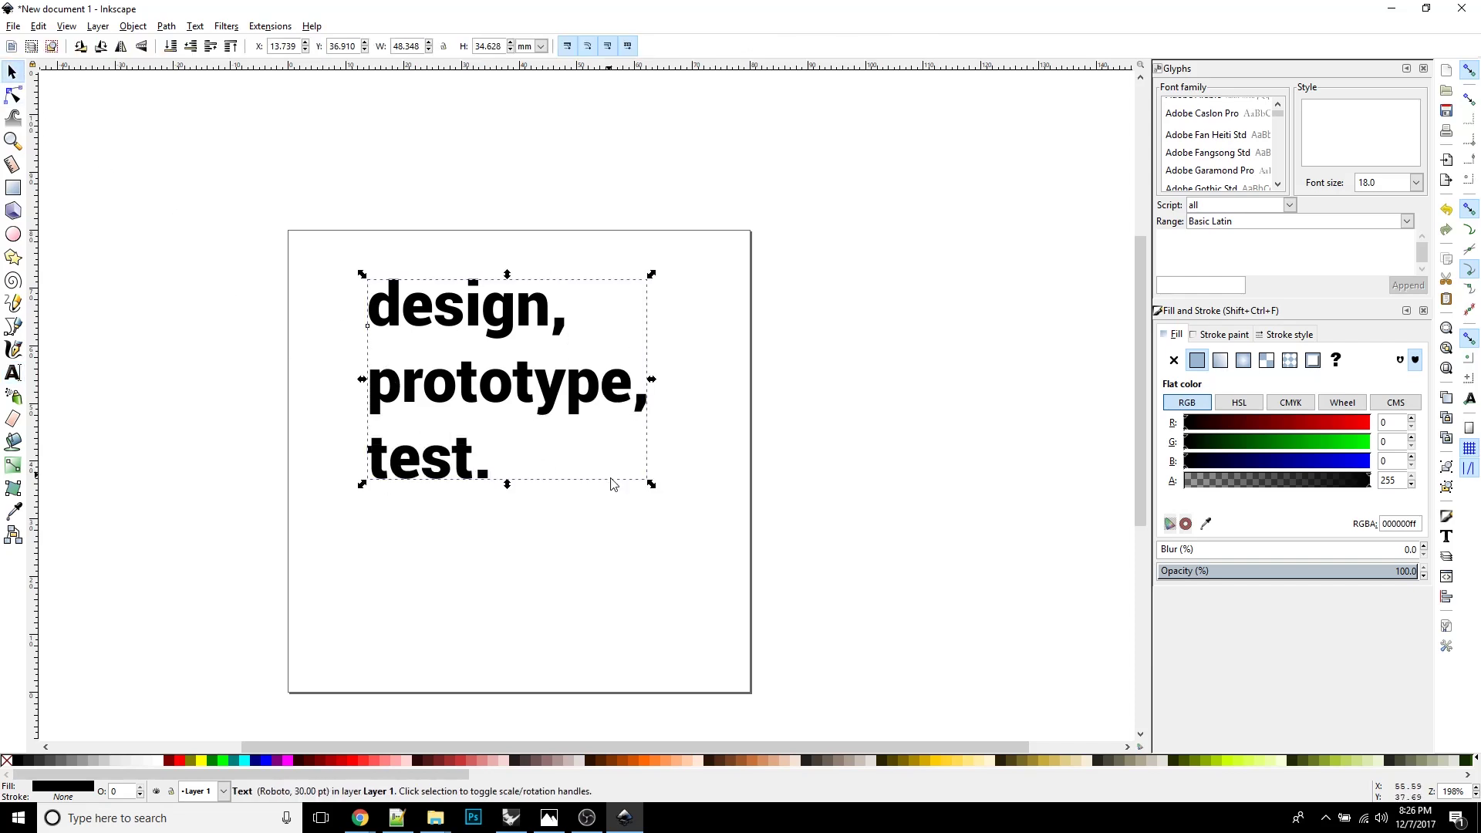
{"action": "left_click_drag", "start_coordinate": [651, 484], "coordinate": [692, 552], "text": "shift"}
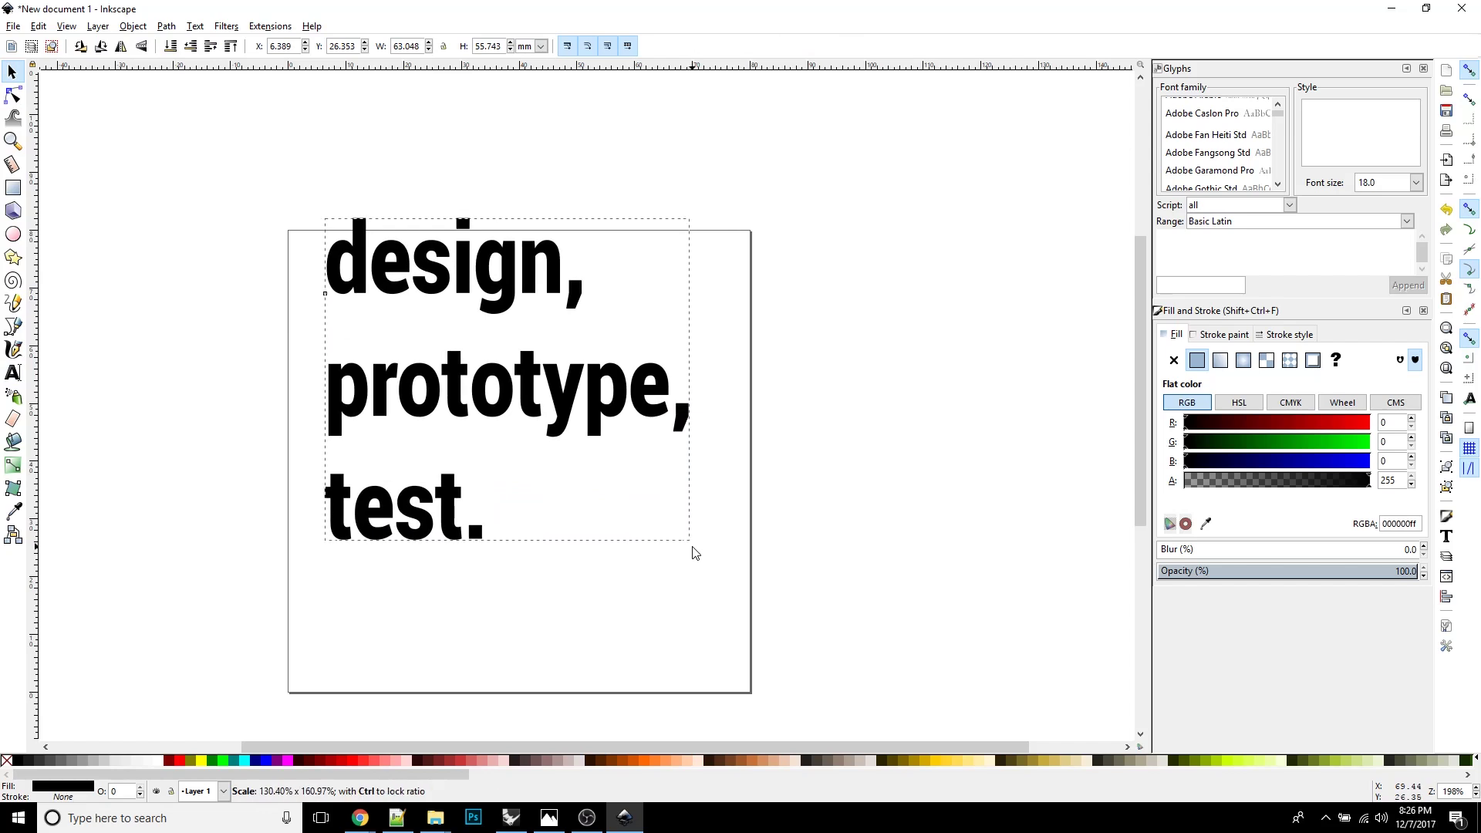
{"action": "key", "text": "Escape"}
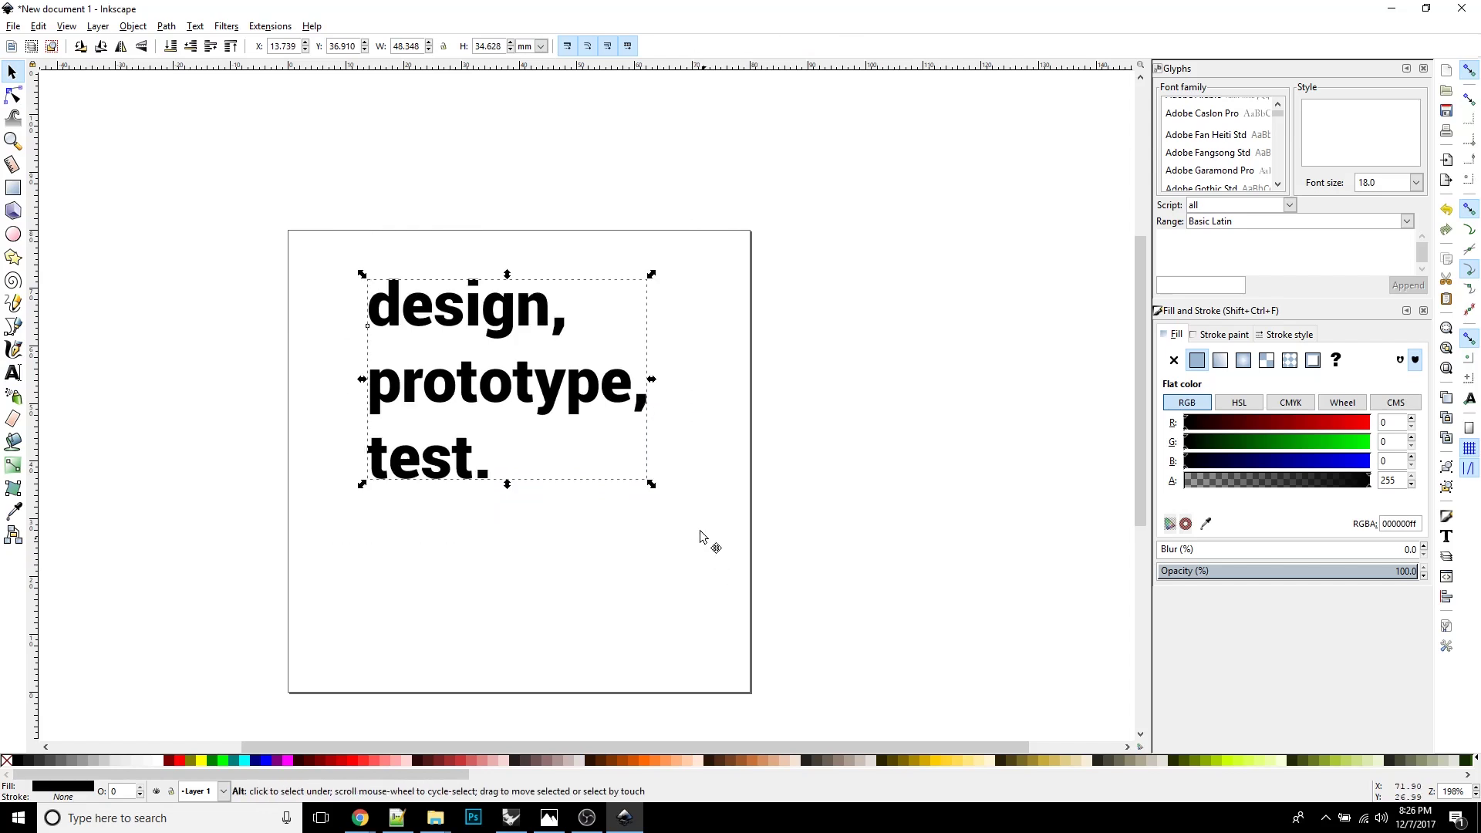
{"action": "left_click_drag", "start_coordinate": [651, 486], "coordinate": [810, 592]}
{"action": "left_click_drag", "start_coordinate": [710, 448], "coordinate": [646, 455]}
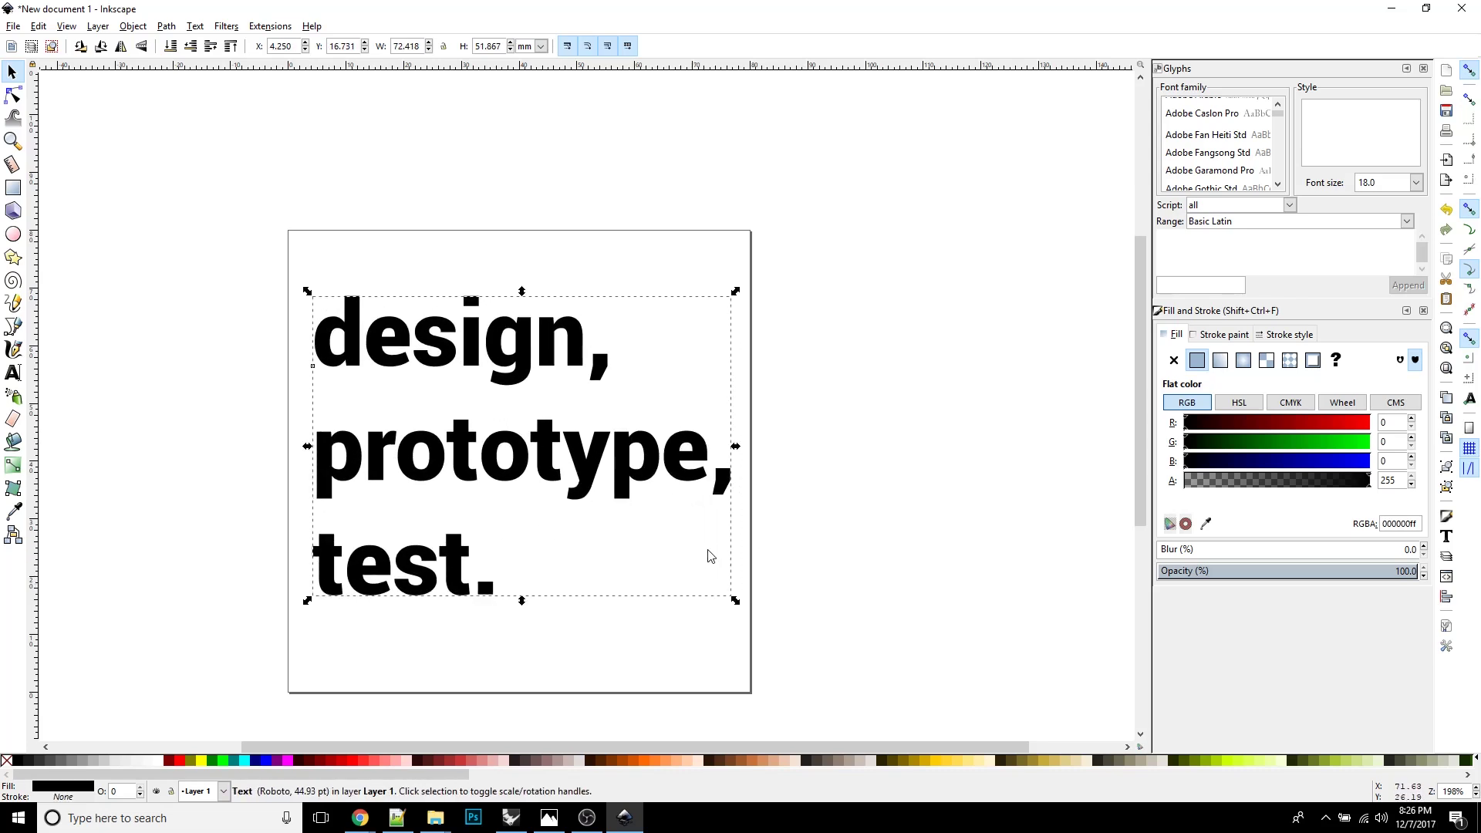
{"action": "left_click_drag", "start_coordinate": [733, 598], "coordinate": [649, 578]}
{"action": "key", "text": "ctrl+z"}
{"action": "left_click_drag", "start_coordinate": [445, 359], "coordinate": [439, 363]}
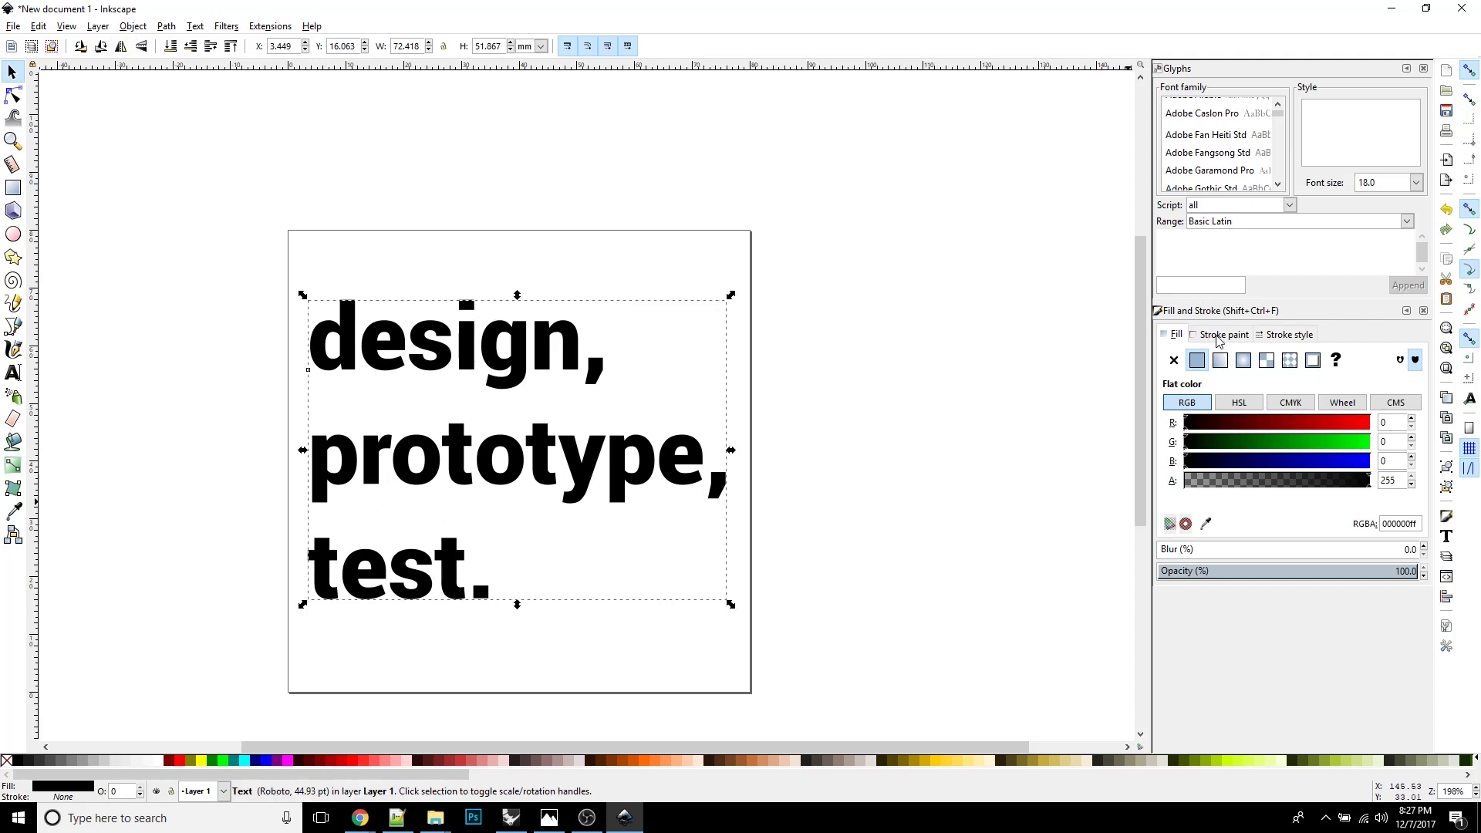
Step: Remove the text's fill and give it a flat black stroke so only the letter outlines are drawn
{"action": "left_click", "coordinate": [1173, 360]}
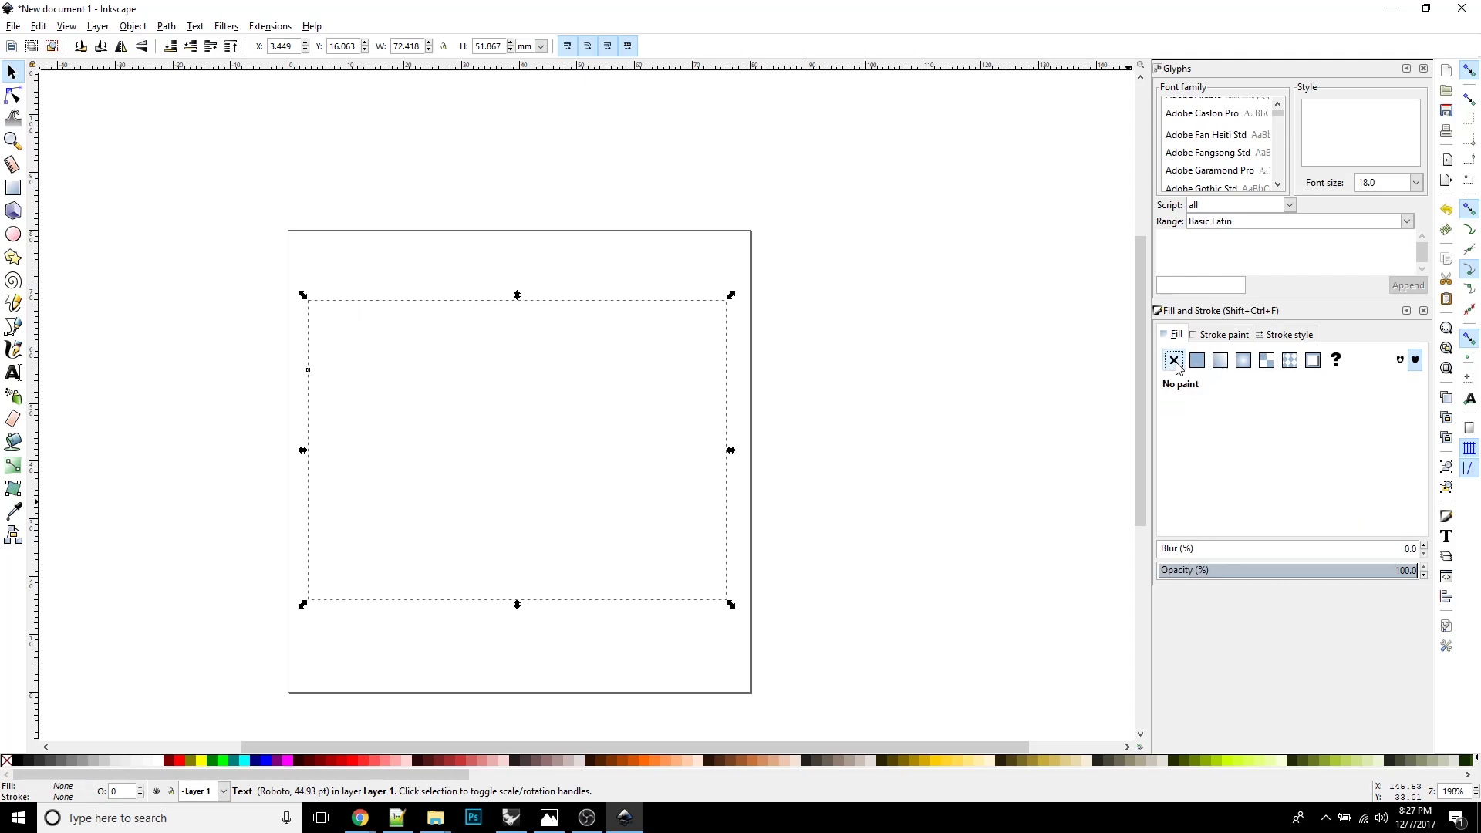
{"action": "left_click", "coordinate": [1222, 337]}
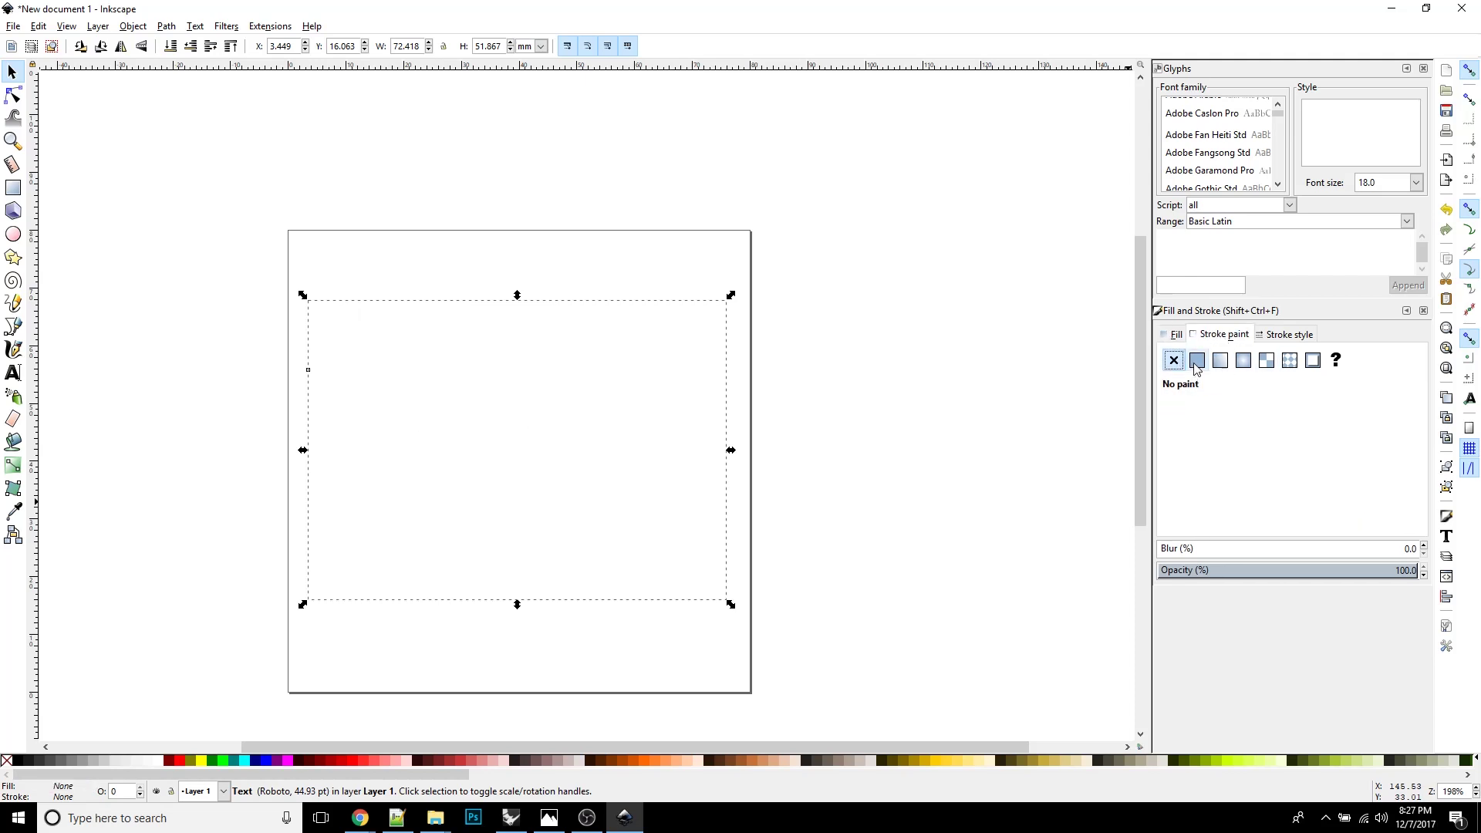
{"action": "left_click", "coordinate": [1196, 360]}
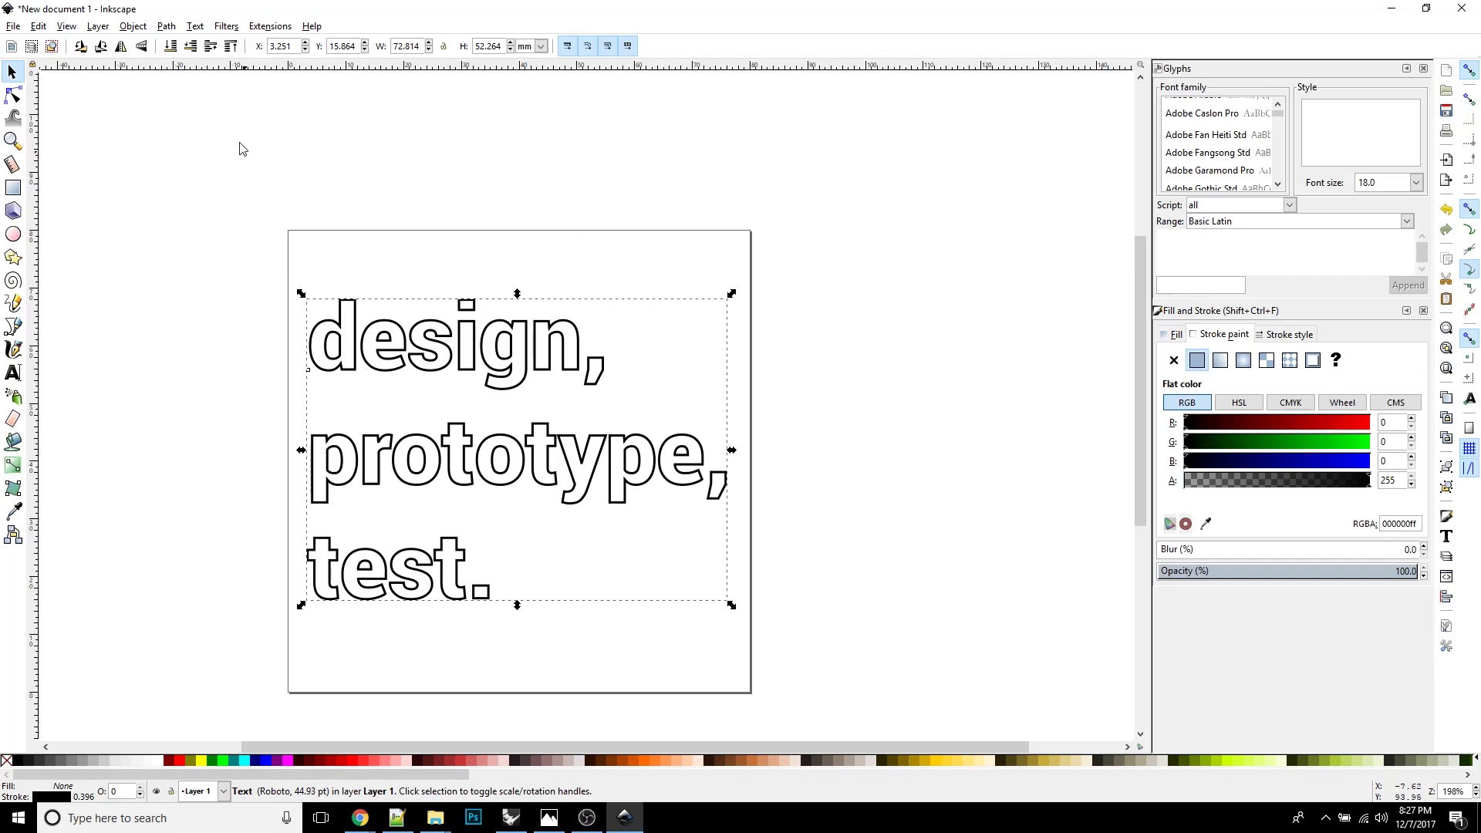
Step: Convert the outlined text object to paths and deselect it
{"action": "left_click", "coordinate": [168, 27]}
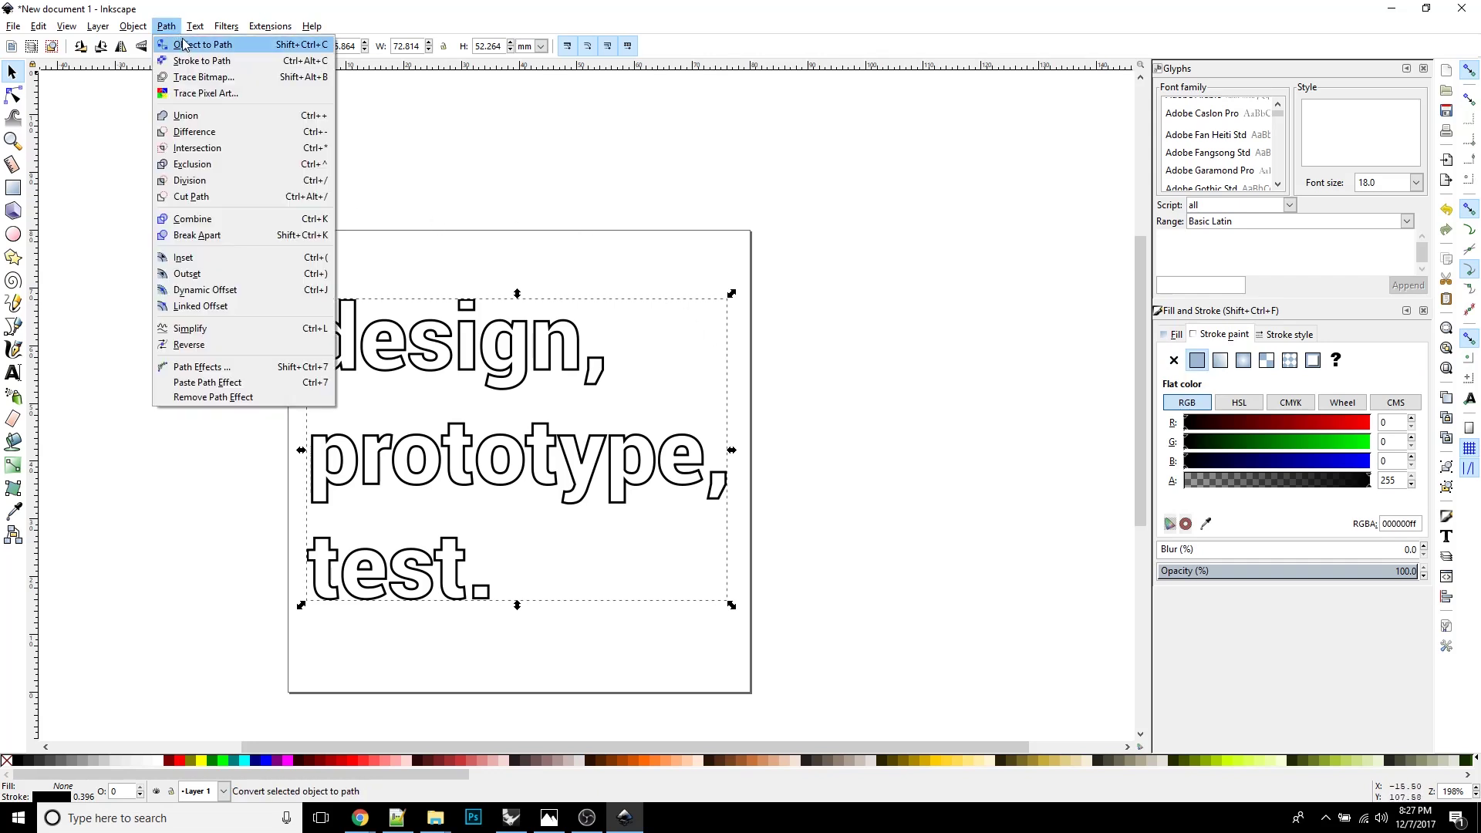
{"action": "left_click", "coordinate": [186, 44]}
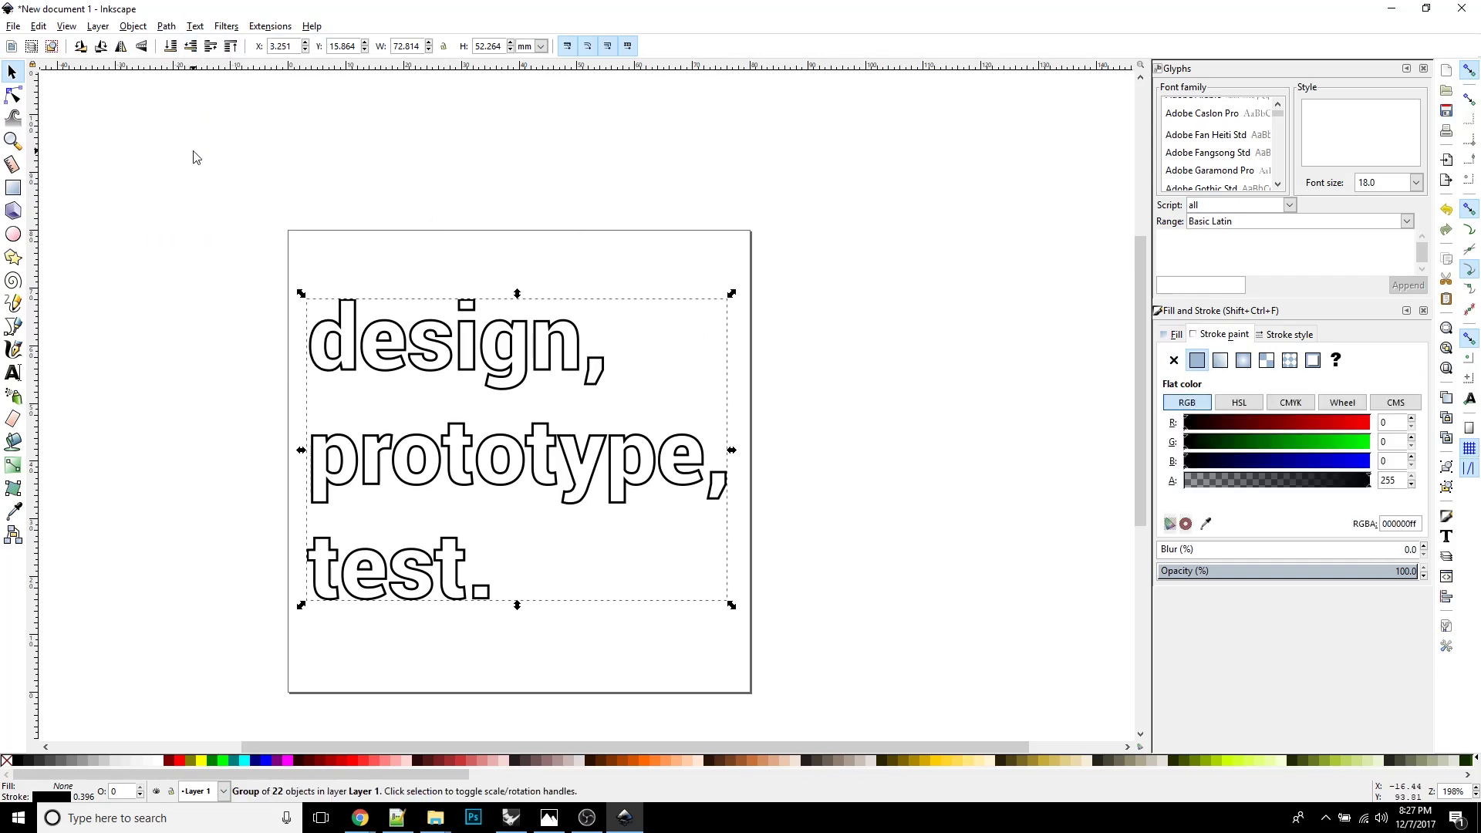
{"action": "left_click", "coordinate": [192, 154]}
Step: Examine the path nodes of the letter "d" in "design," and clear the selection
{"action": "left_click", "coordinate": [13, 94]}
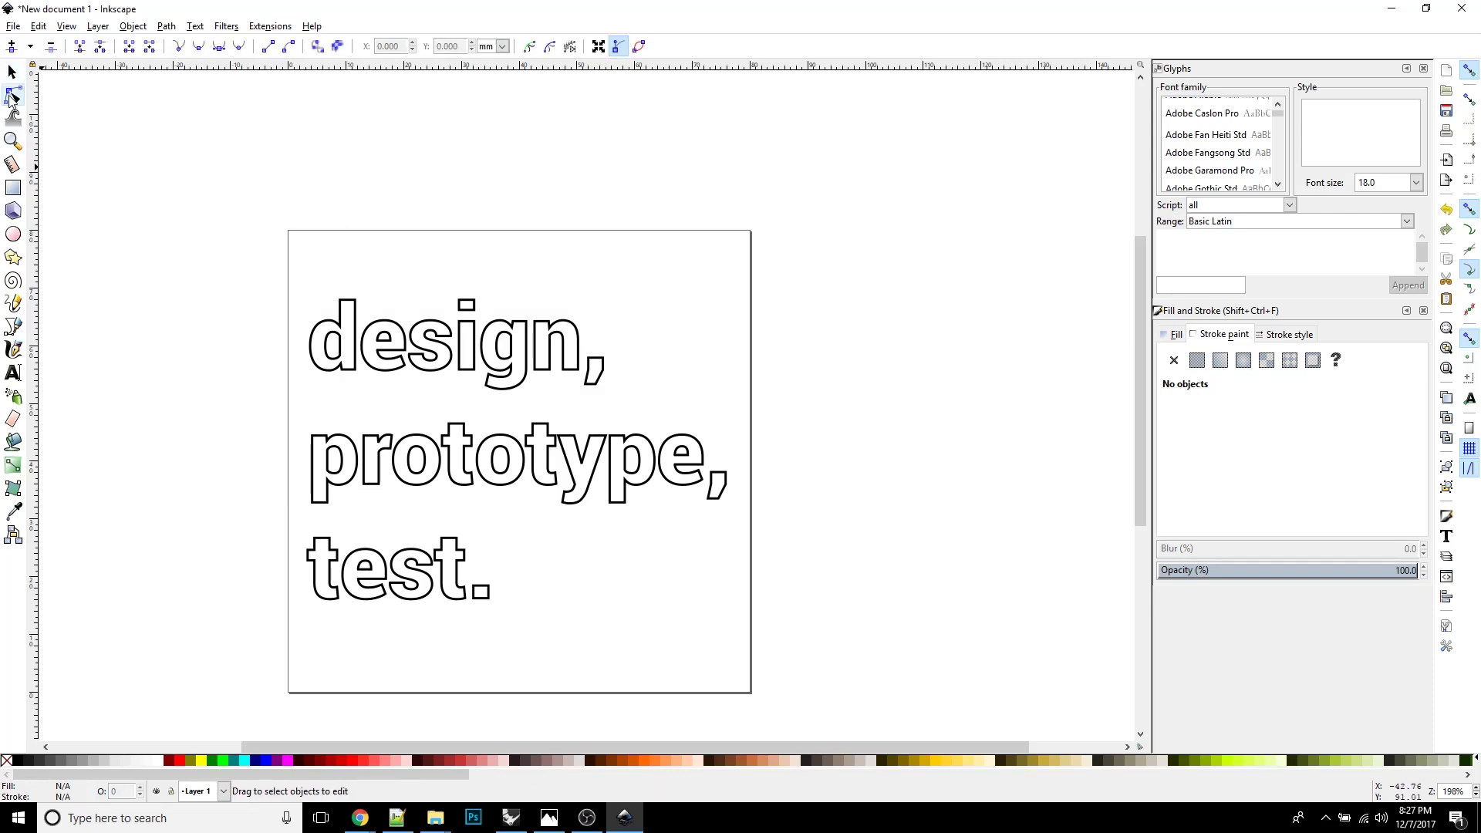
{"action": "left_click", "coordinate": [351, 374]}
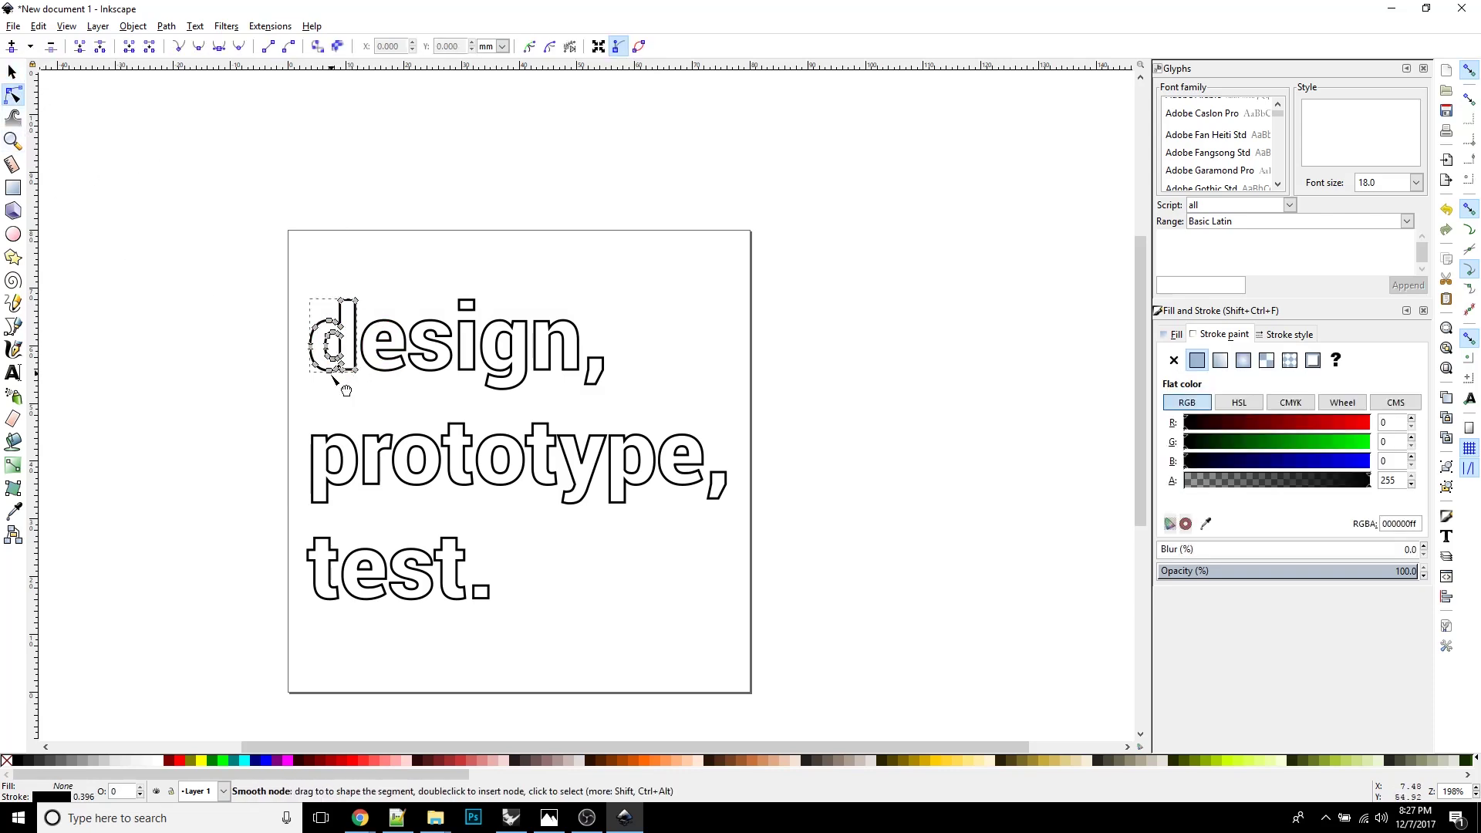
{"action": "left_click", "coordinate": [11, 72]}
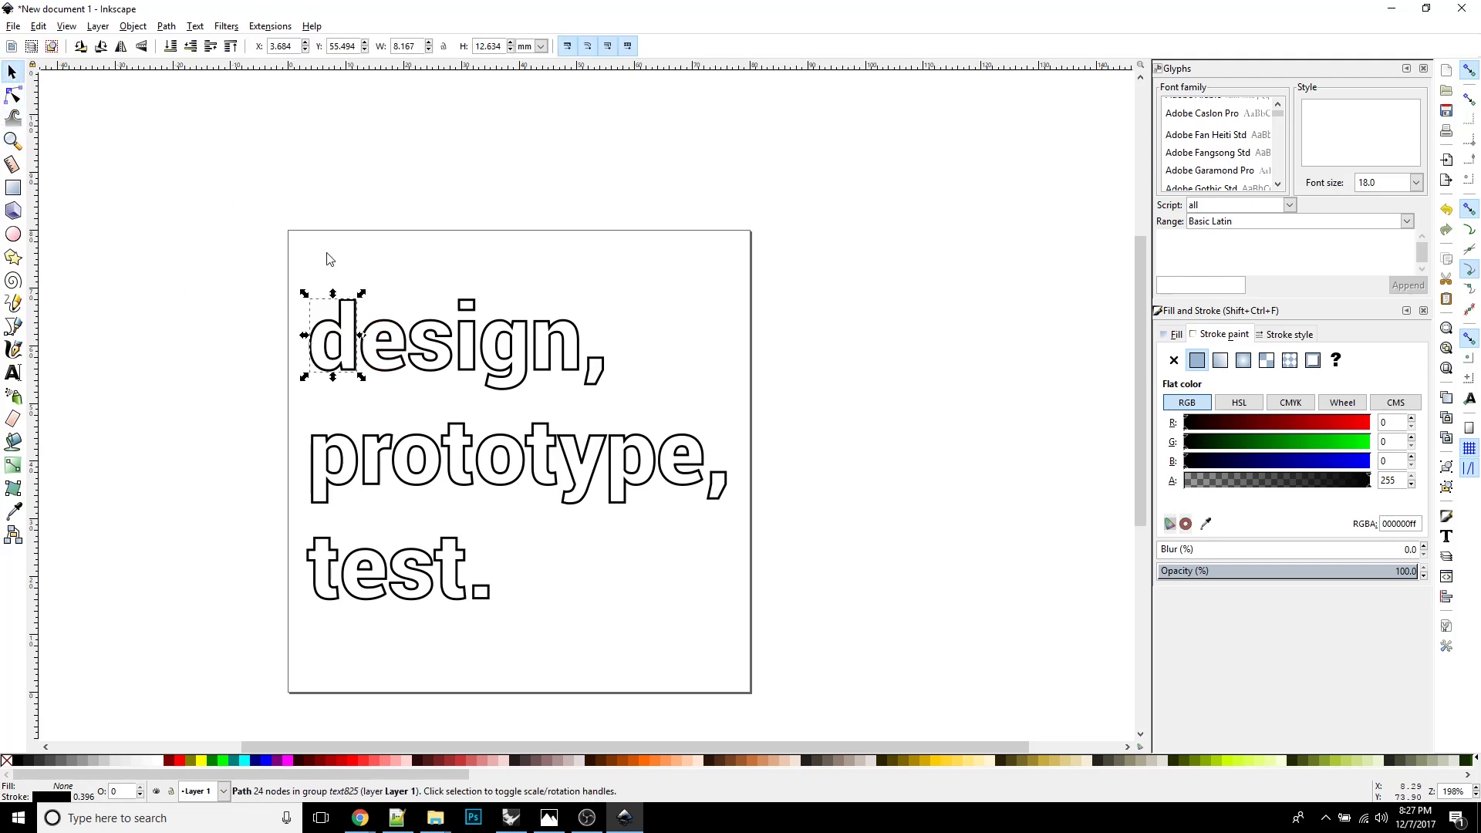
{"action": "left_click", "coordinate": [314, 196]}
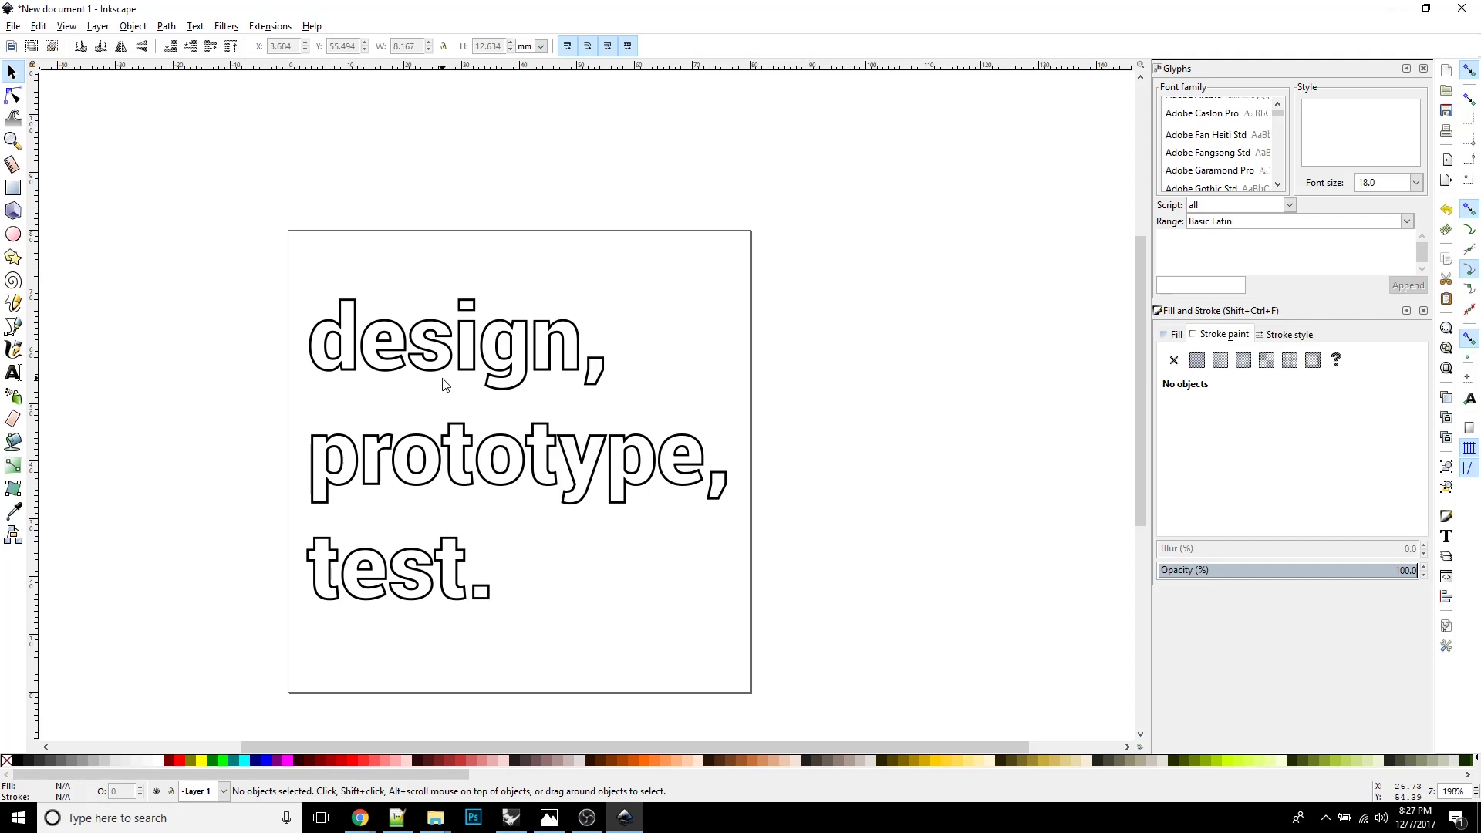
Step: Save the design to the Desktop as drawing in the Desktop Cutting Plotter (AutoCAD DXF R14) format
{"action": "left_click", "coordinate": [17, 28]}
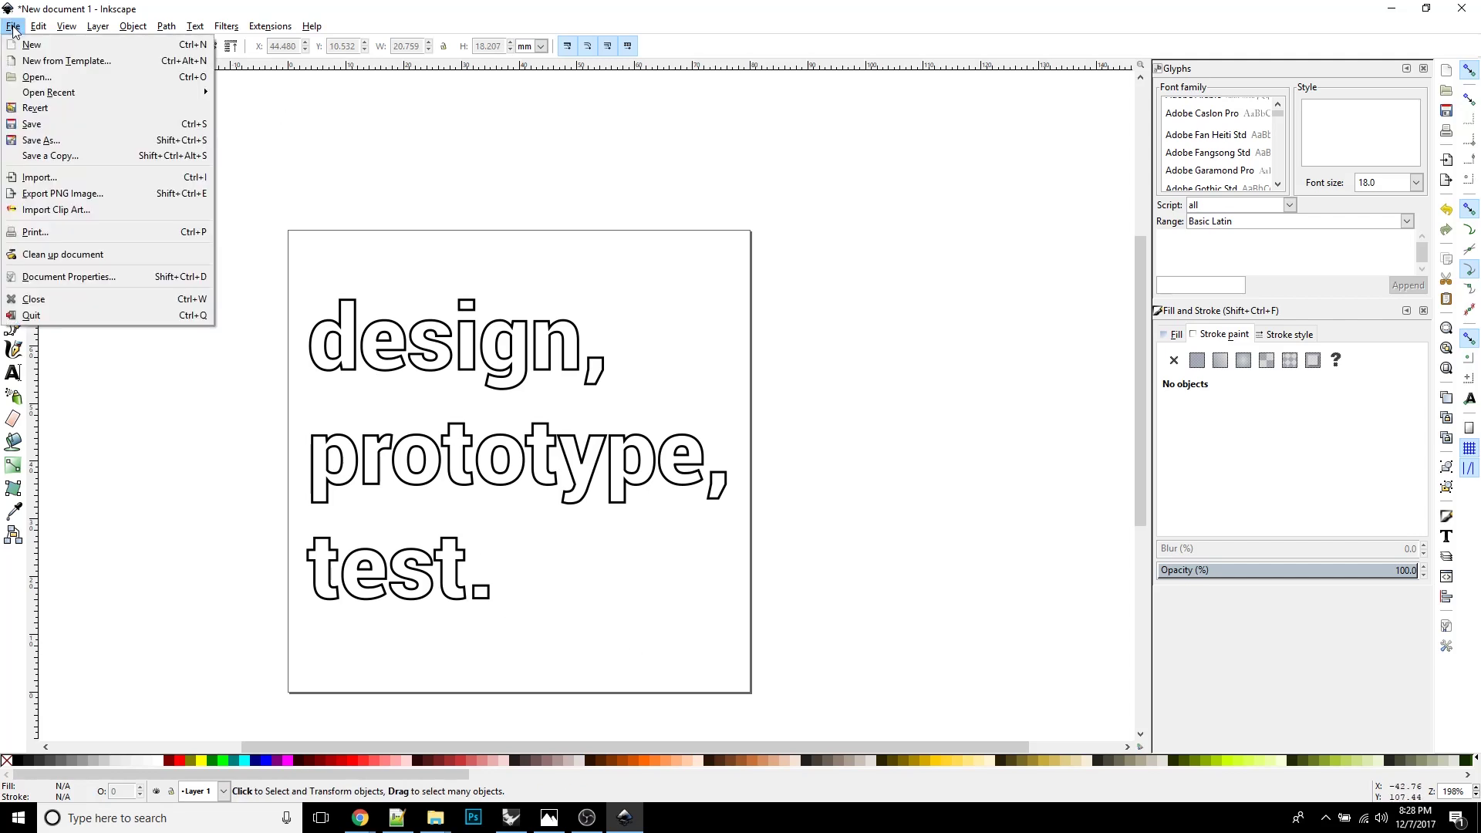
{"action": "left_click", "coordinate": [54, 140]}
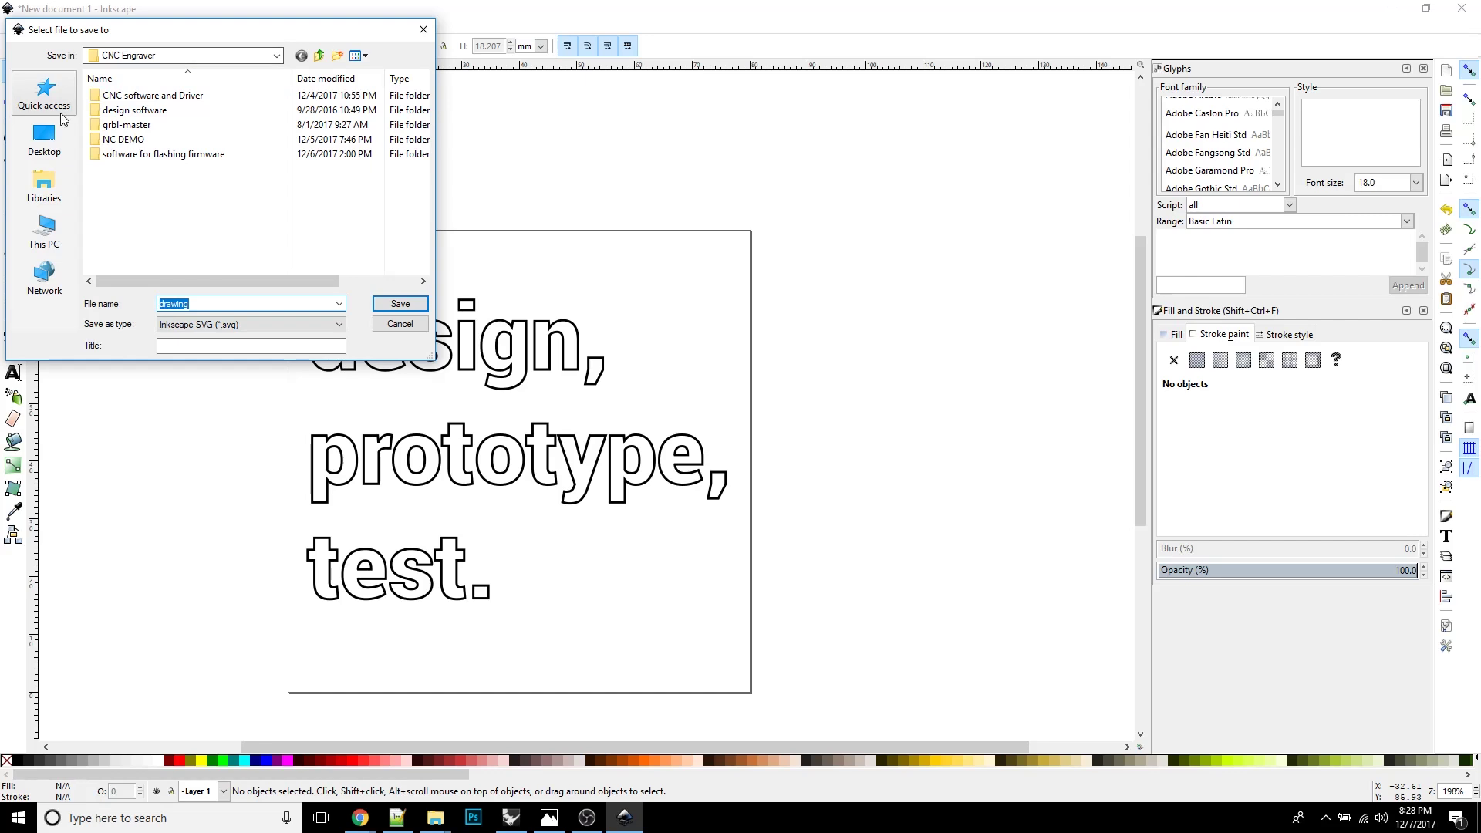
{"action": "left_click", "coordinate": [47, 137]}
{"action": "left_click", "coordinate": [222, 325]}
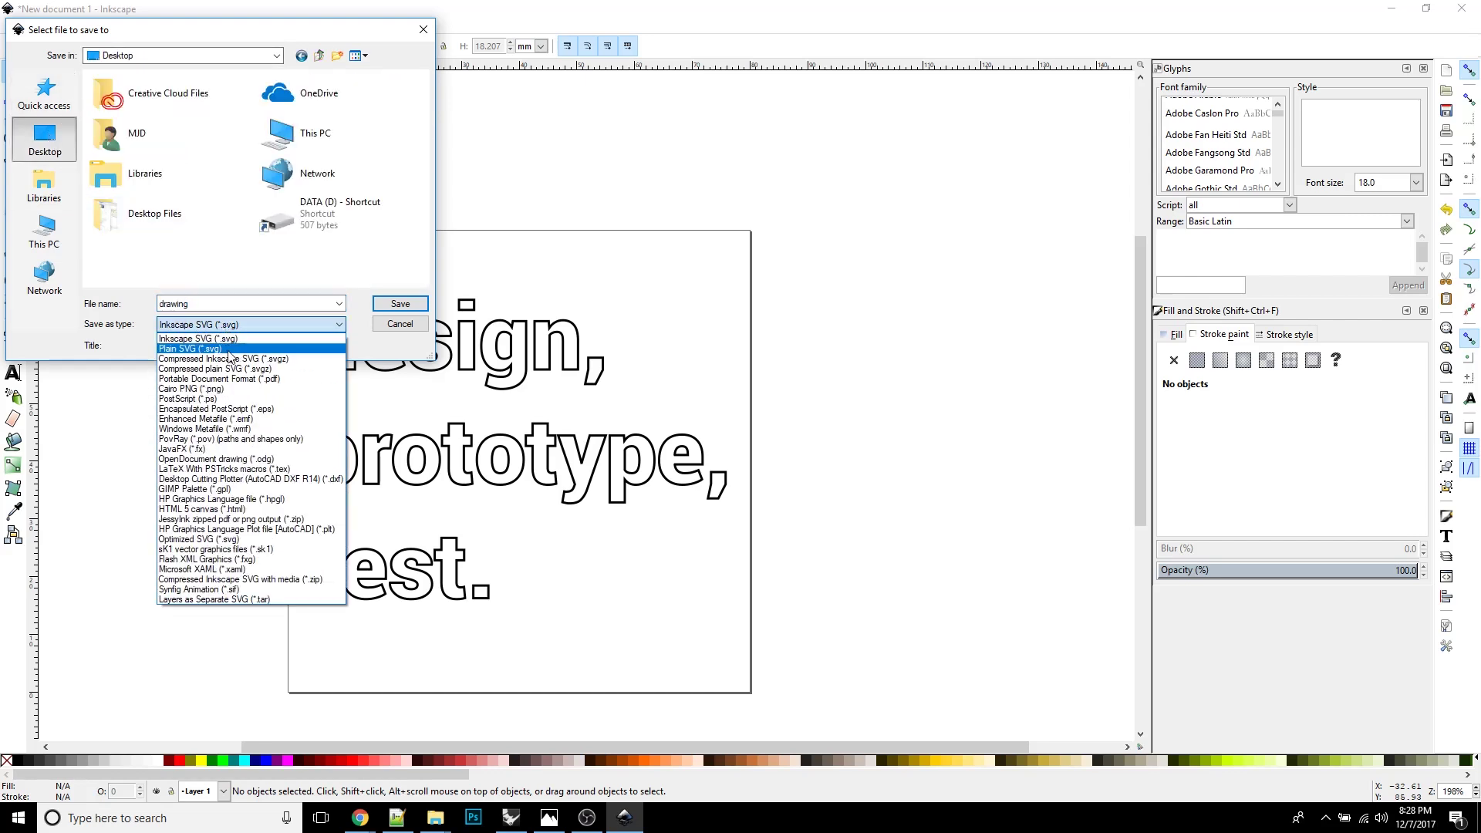
{"action": "left_click", "coordinate": [263, 479]}
{"action": "key", "text": "Return"}
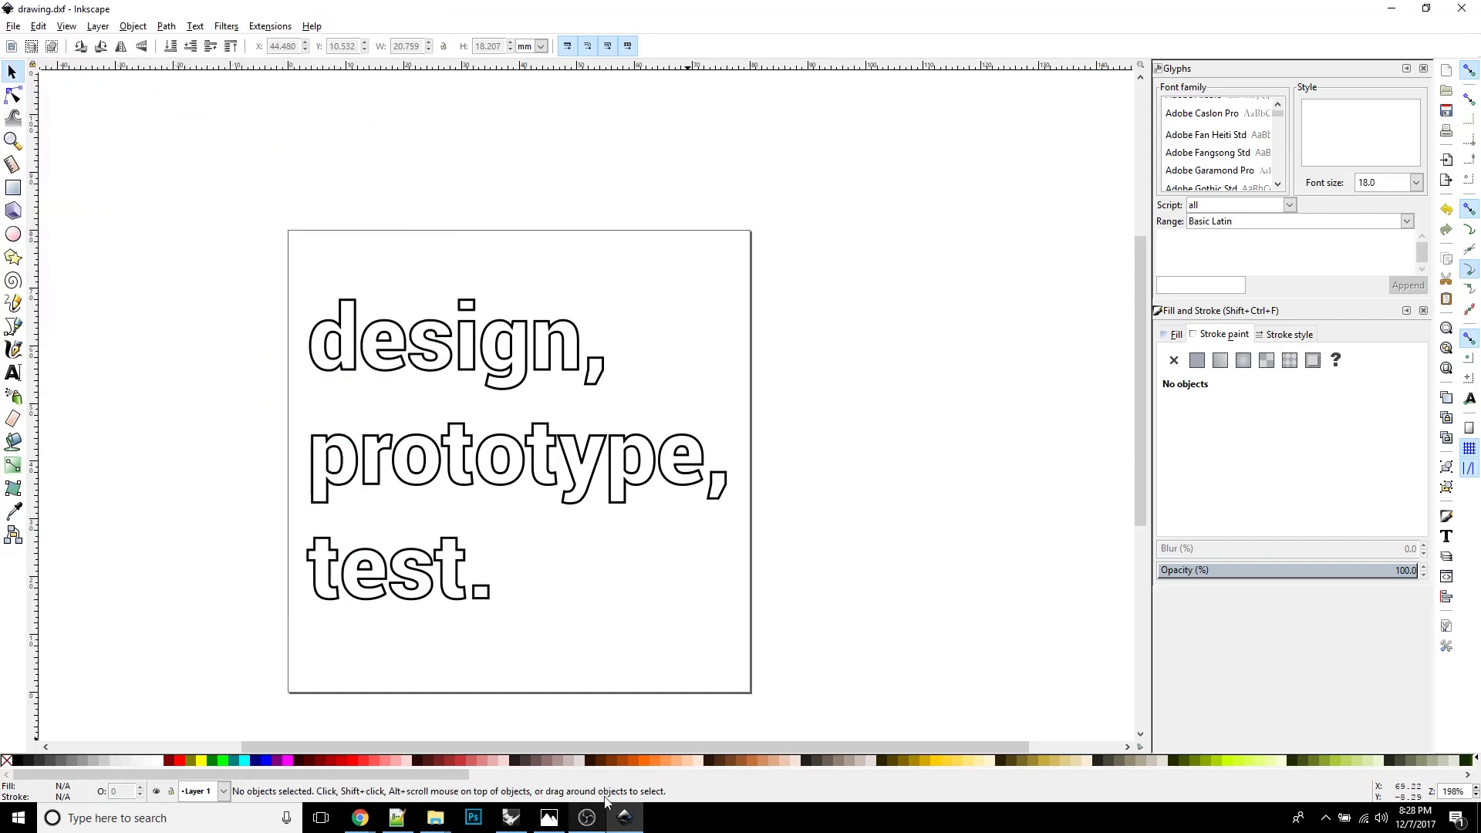
Step: Switch to Autodesk ArtCAM and open drawing.dxf from the Desktop
{"action": "left_click", "coordinate": [1391, 9]}
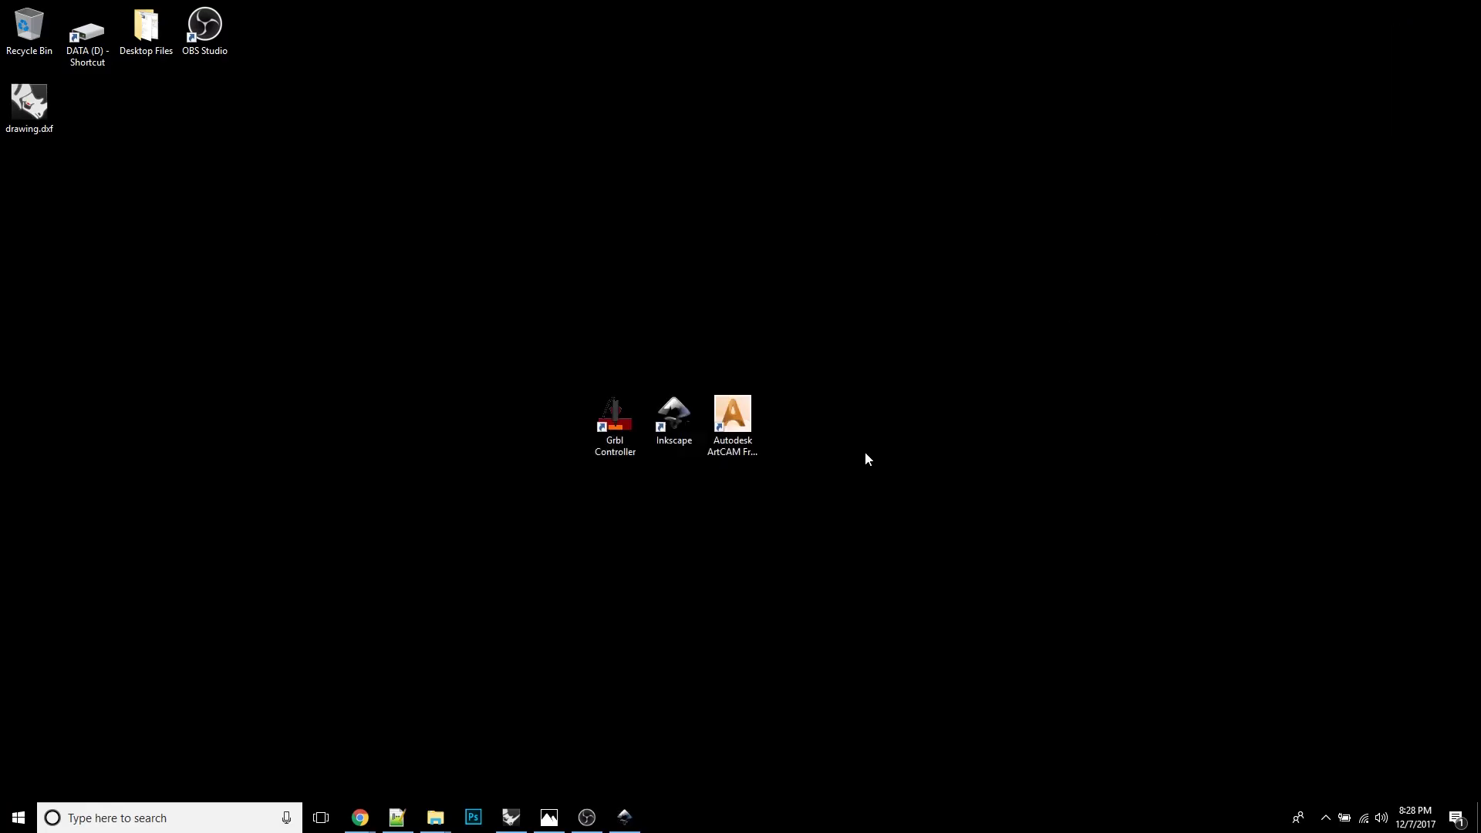
{"action": "double_click", "coordinate": [725, 415]}
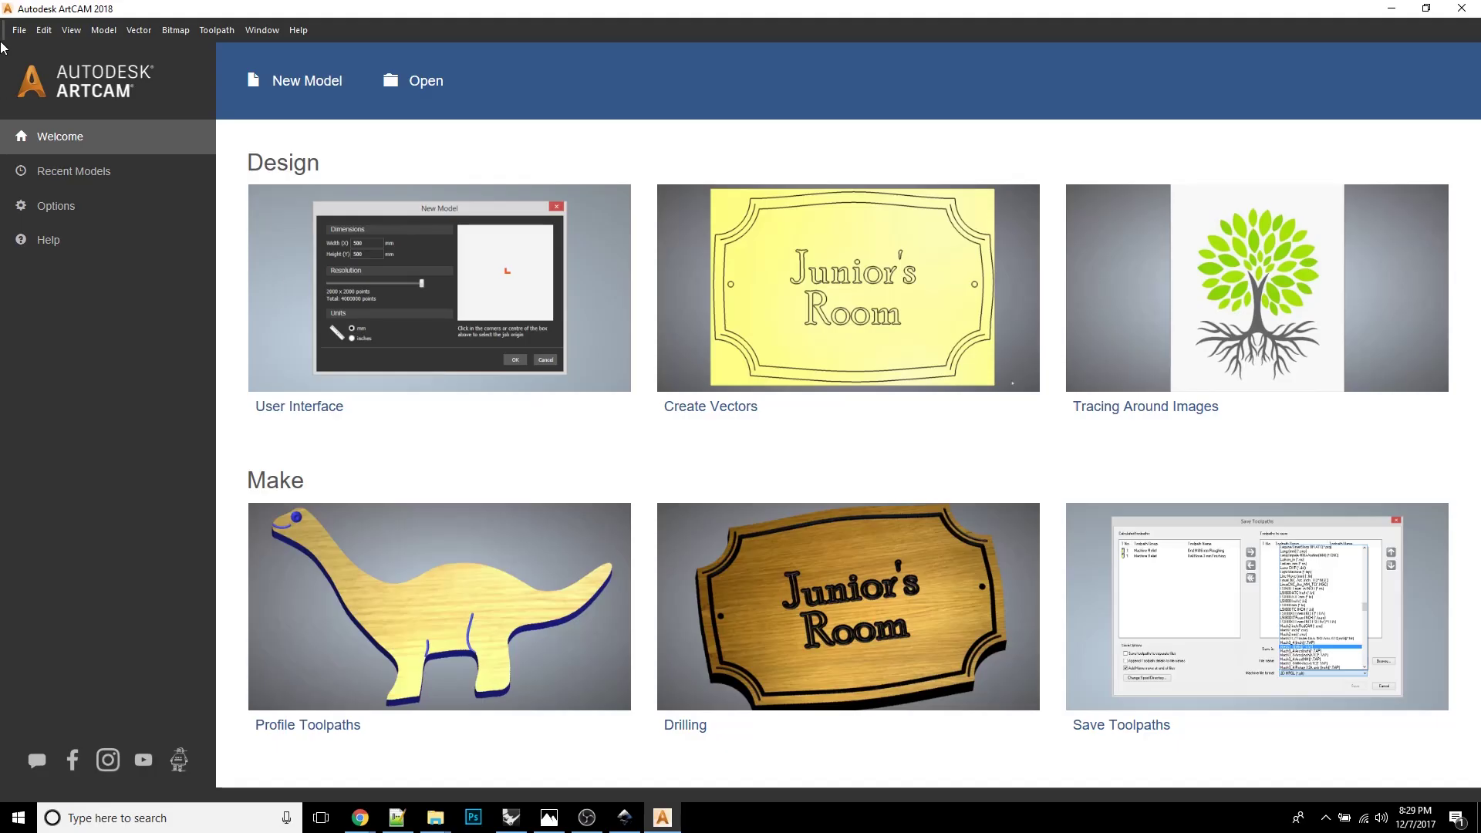
{"action": "left_click", "coordinate": [19, 30]}
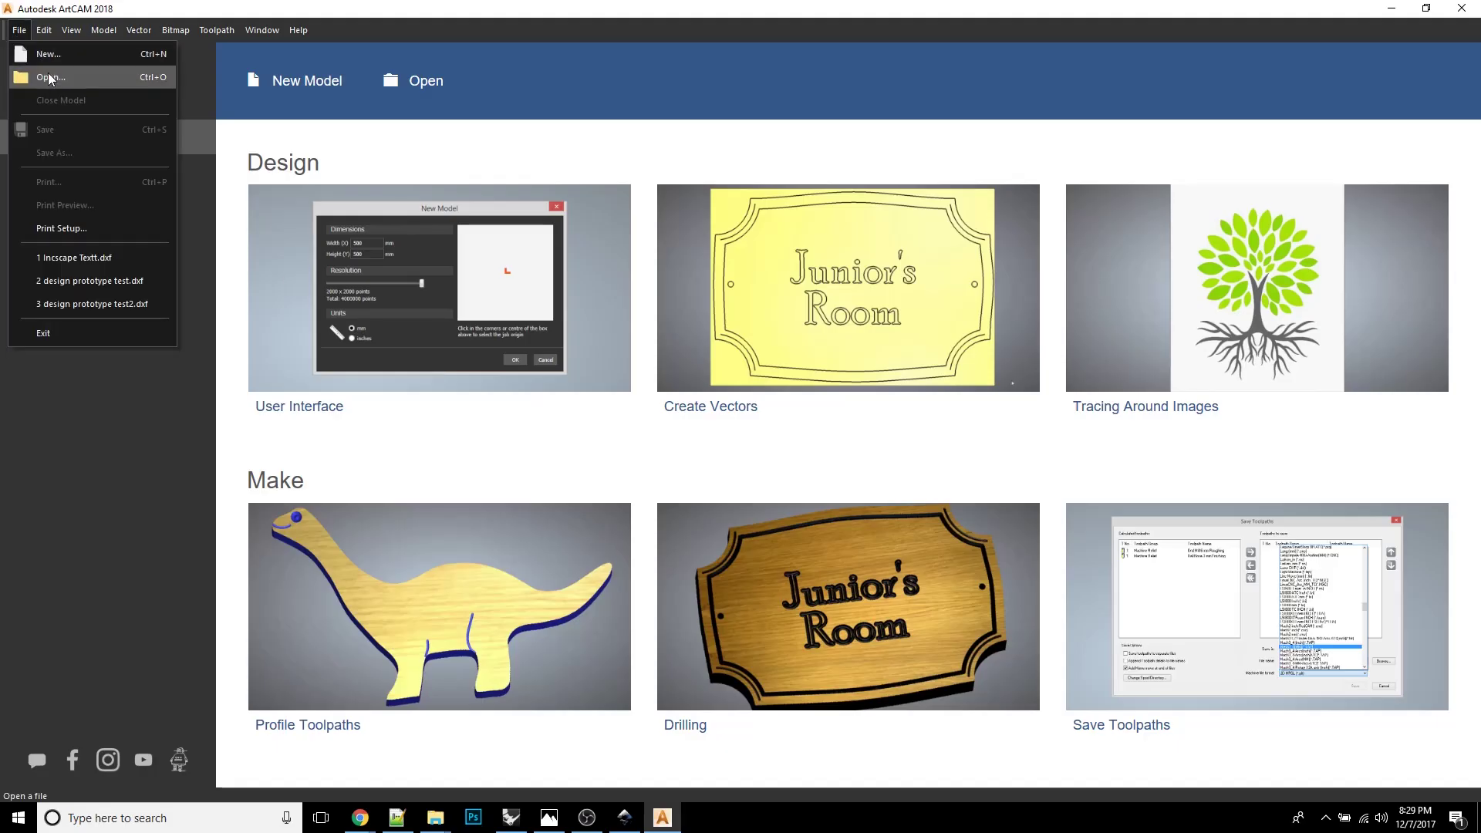
{"action": "left_click", "coordinate": [51, 77]}
{"action": "left_click", "coordinate": [544, 293]}
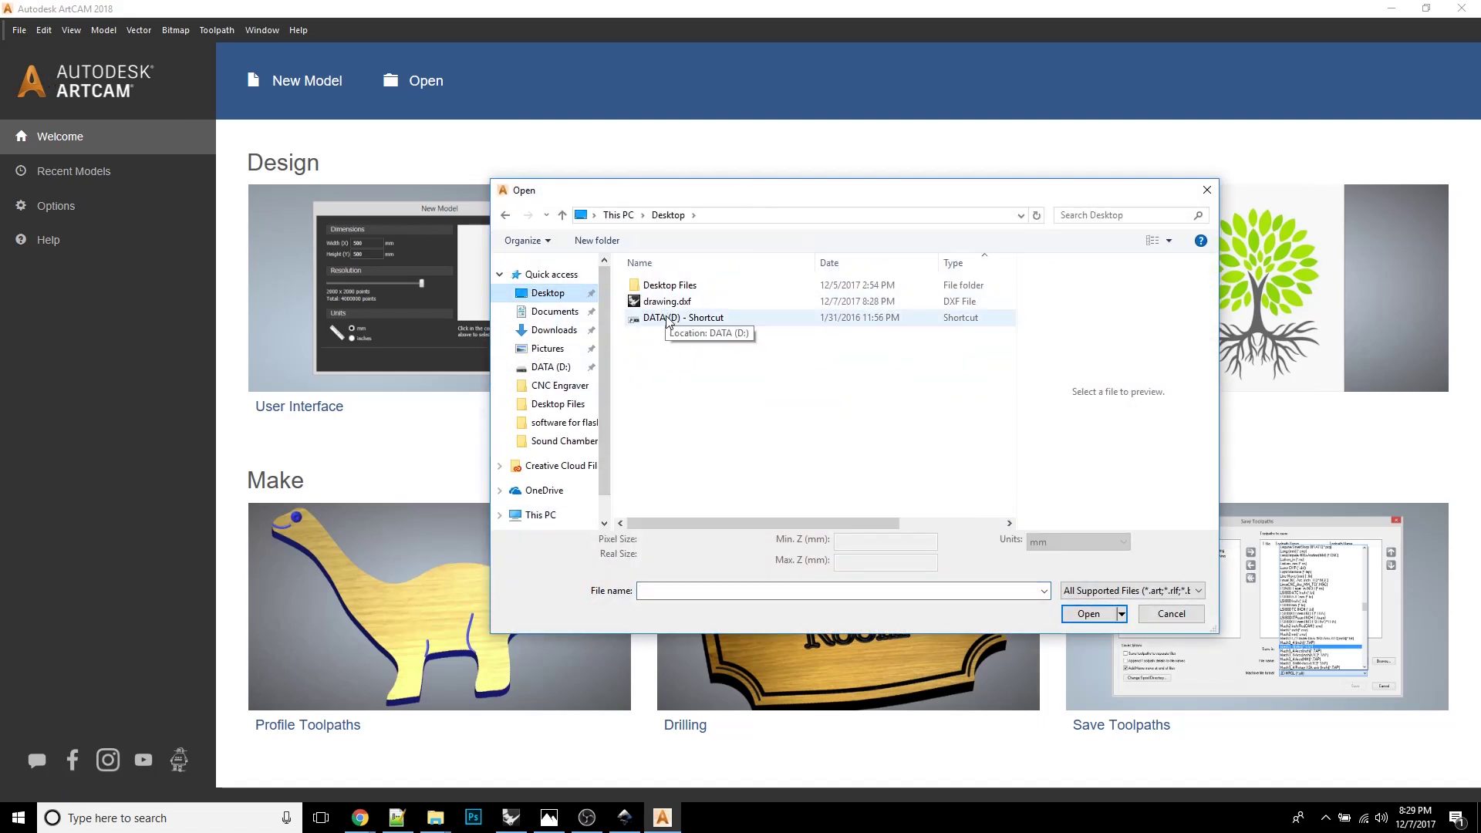
{"action": "left_click", "coordinate": [665, 305]}
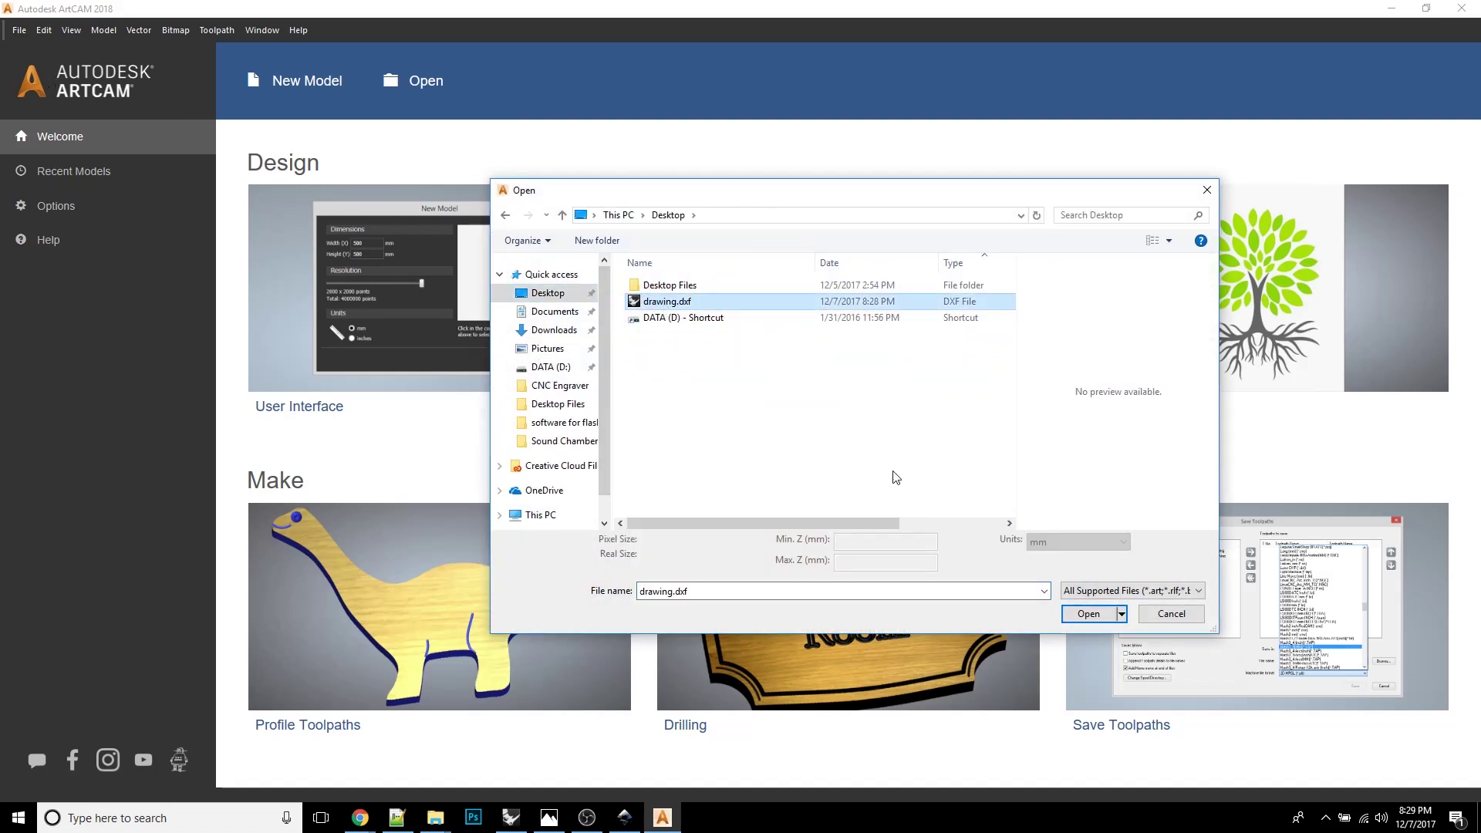
{"action": "key", "text": "Return"}
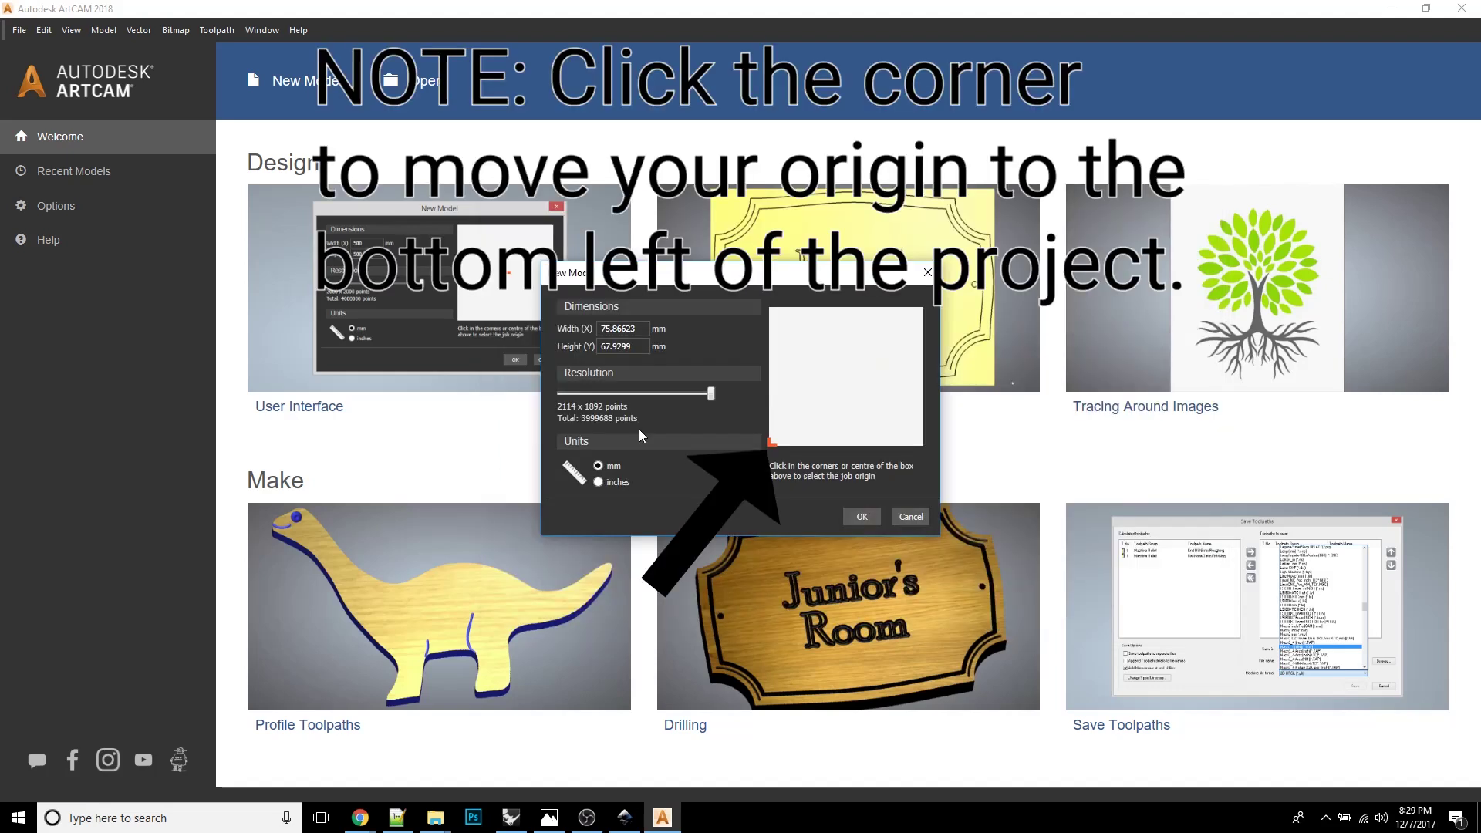
Step: Create the model in mm with its origin at the lower-left corner and import the vectors in mm, centred in the model with rejoining enabled
{"action": "left_click", "coordinate": [862, 517]}
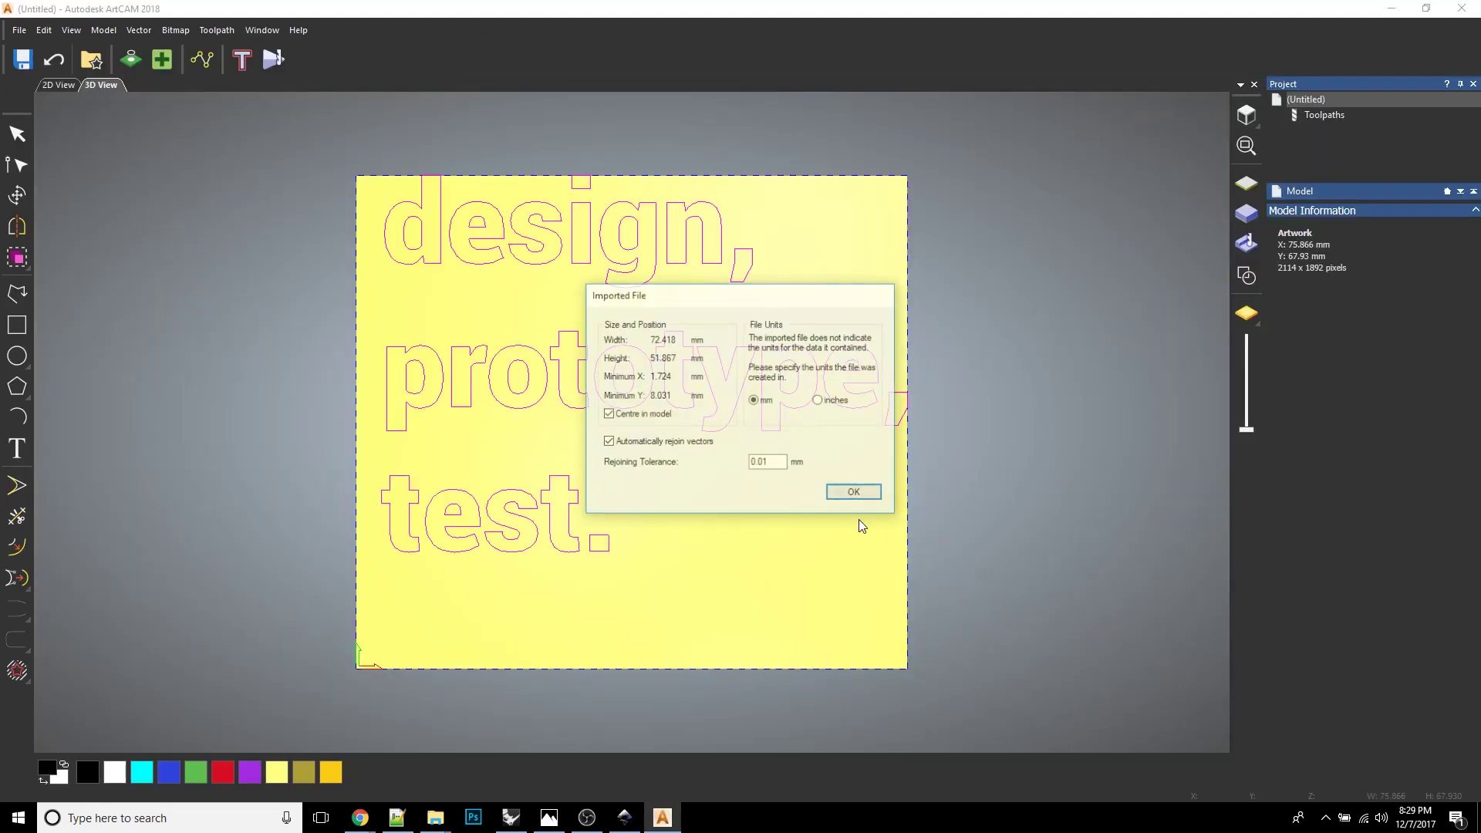
{"action": "left_click", "coordinate": [856, 492]}
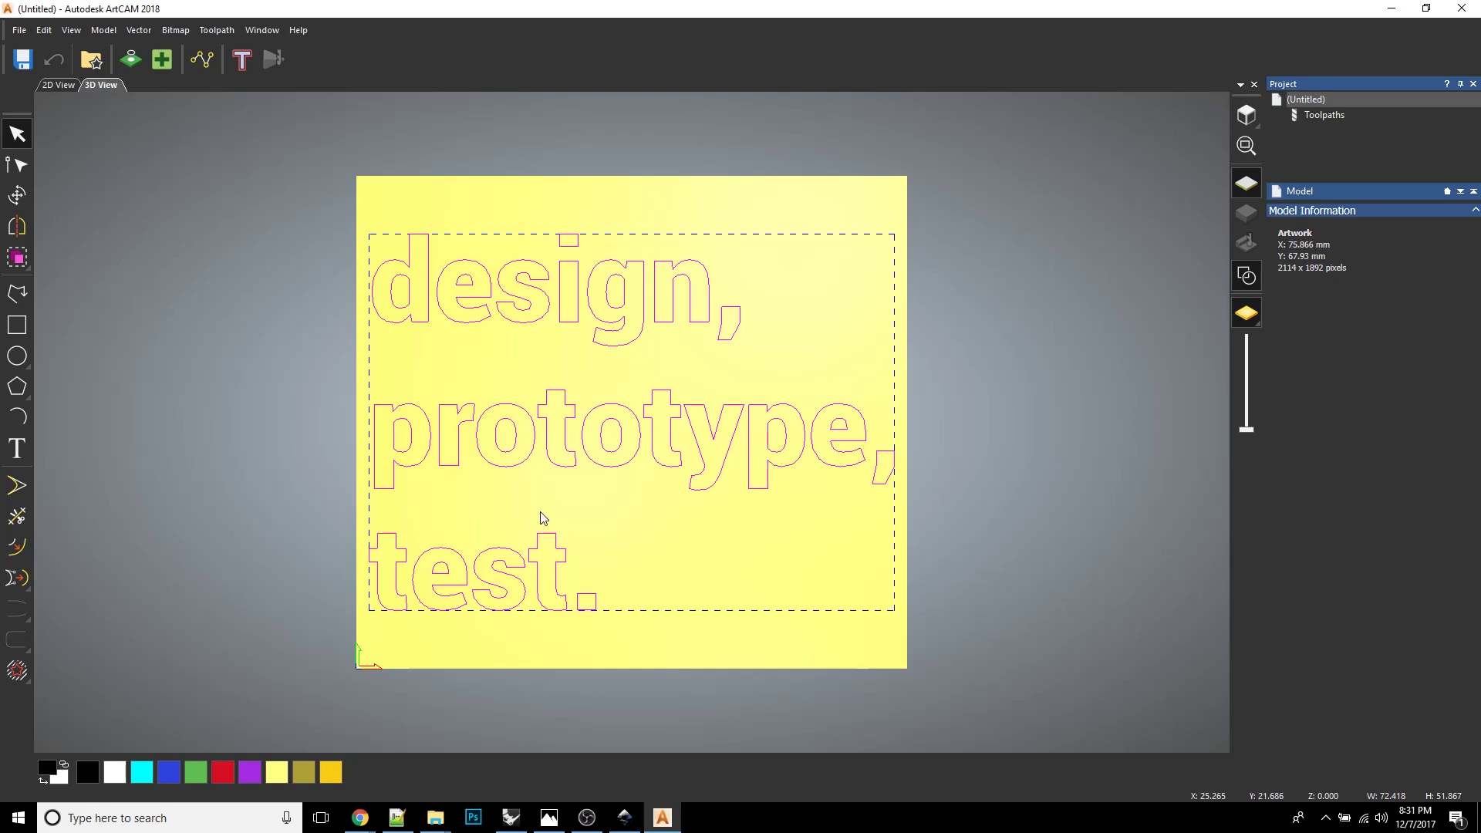
{"action": "left_click_drag", "start_coordinate": [473, 663], "coordinate": [571, 371]}
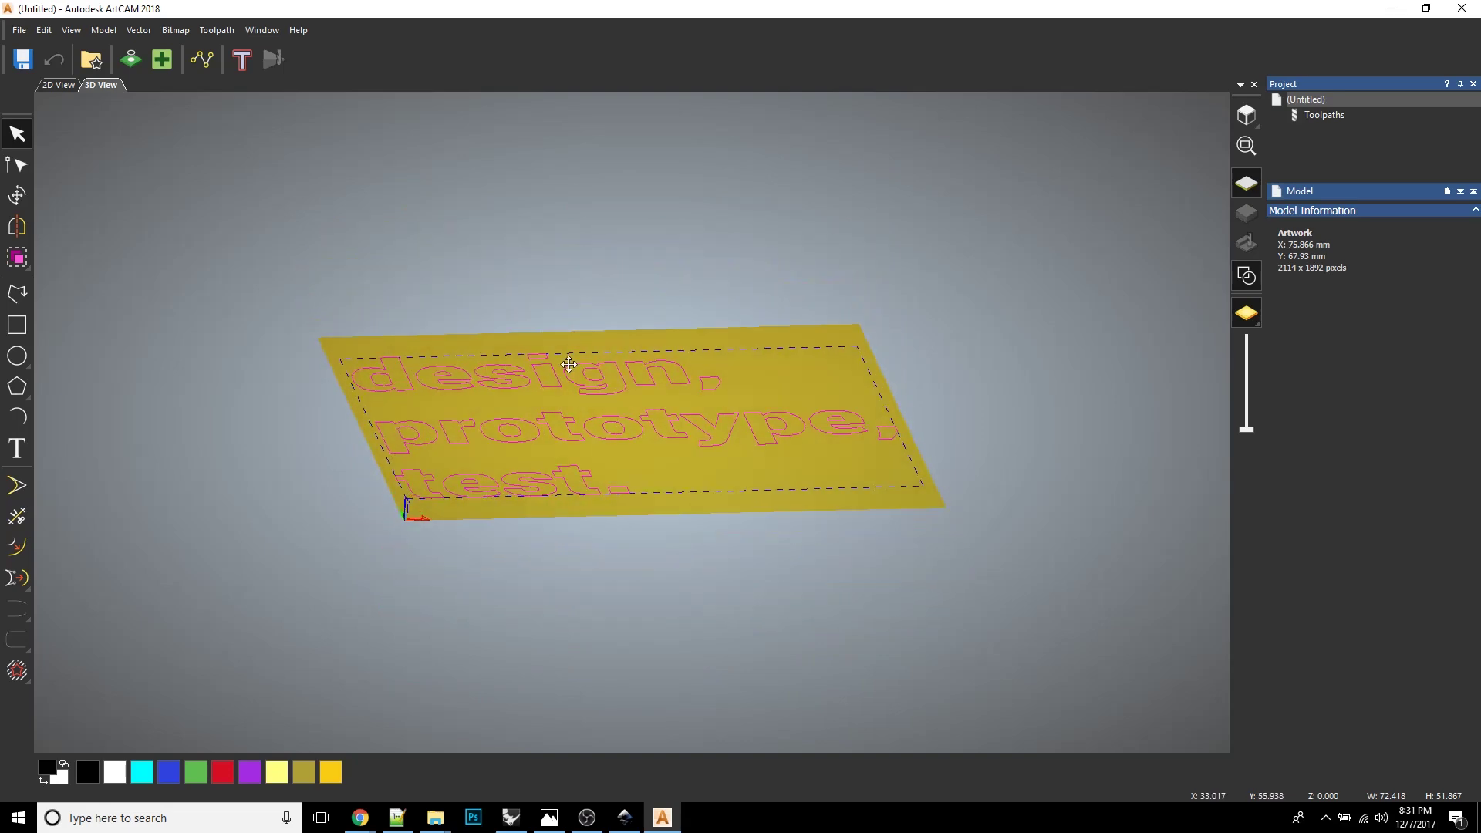
Step: Clear the current selection and select all the lettering vectors in the 3D view
{"action": "left_click_drag", "start_coordinate": [529, 433], "coordinate": [629, 451]}
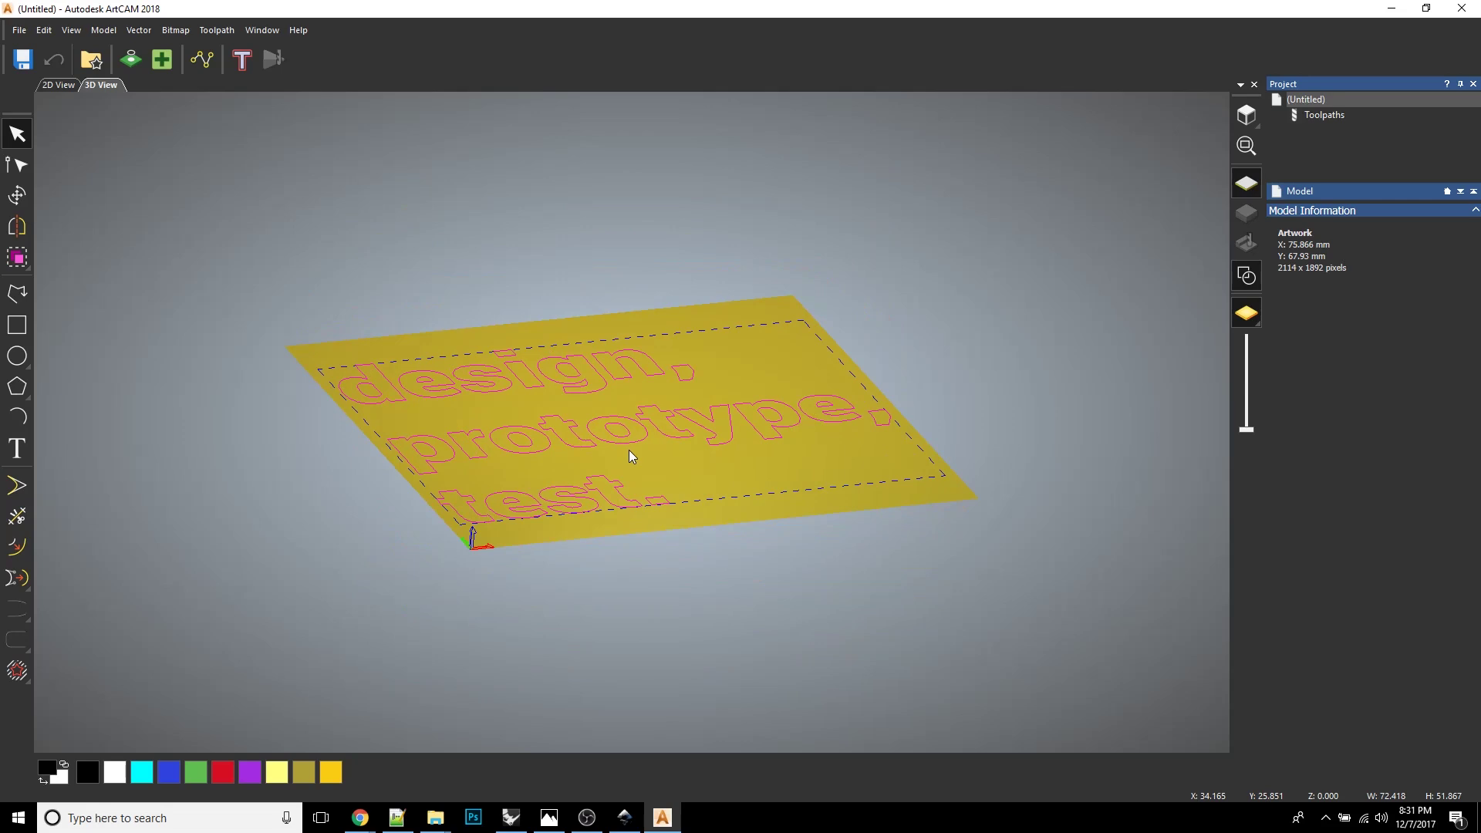
{"action": "key", "text": "Escape"}
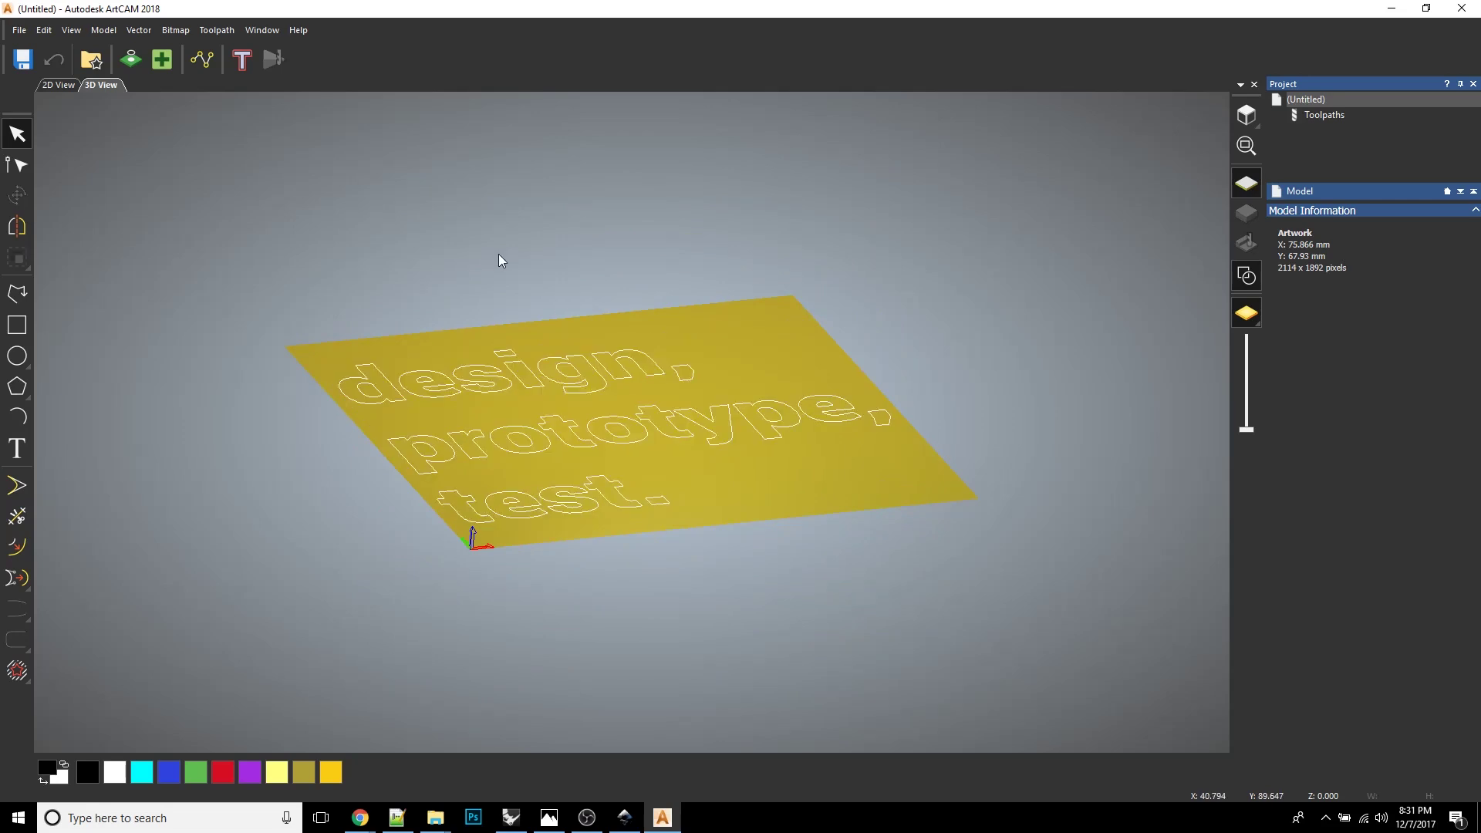
{"action": "left_click_drag", "start_coordinate": [1025, 613], "coordinate": [215, 301]}
{"action": "key", "text": "Escape"}
{"action": "left_click_drag", "start_coordinate": [1060, 619], "coordinate": [215, 208]}
{"action": "key", "text": "Escape"}
{"action": "left_click_drag", "start_coordinate": [1142, 657], "coordinate": [72, 219]}
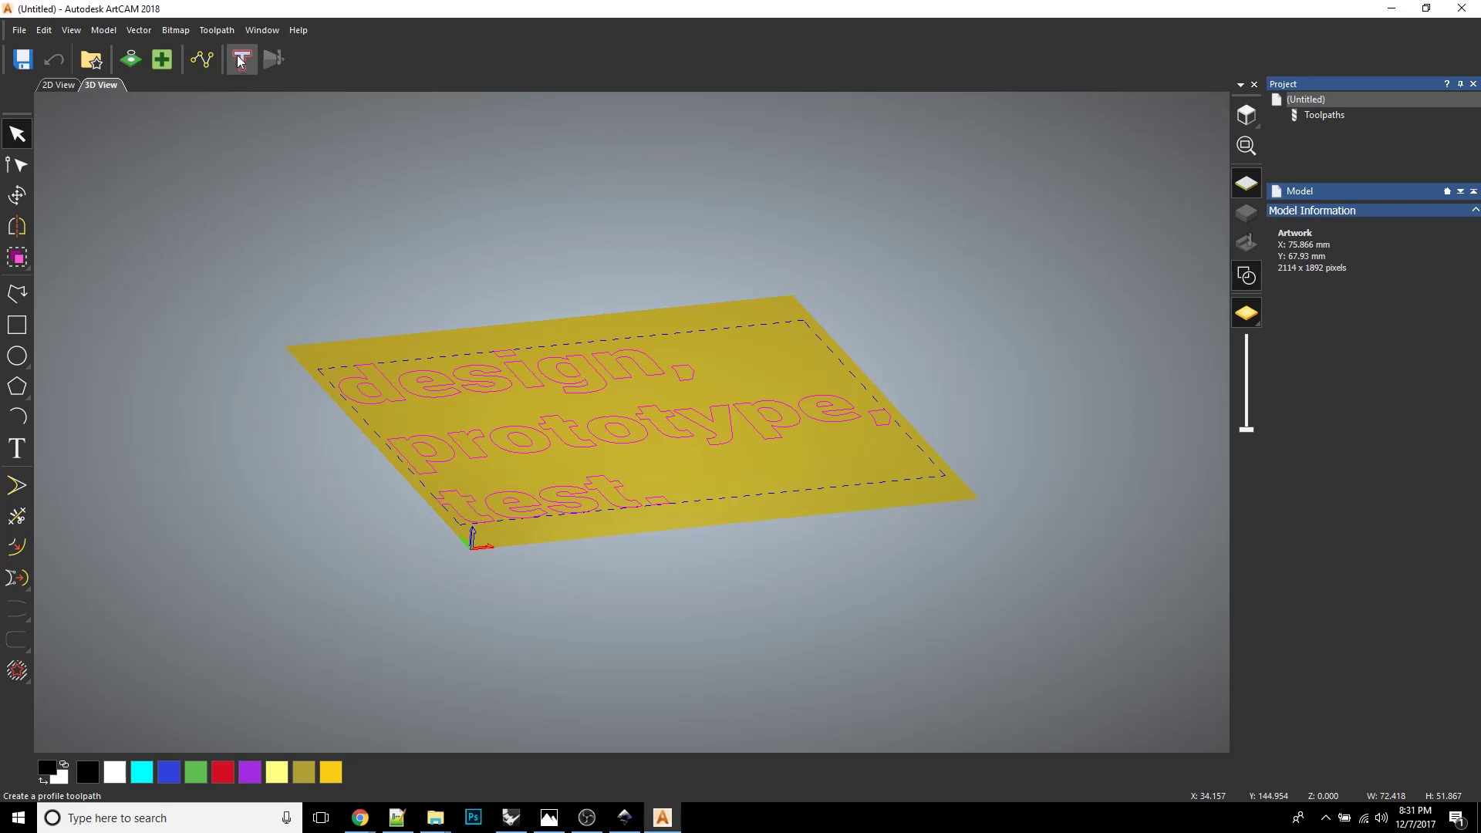
Step: Start a profile toolpath that runs along the selected vectors, with a finish depth of 0.65 mm
{"action": "left_click", "coordinate": [242, 62]}
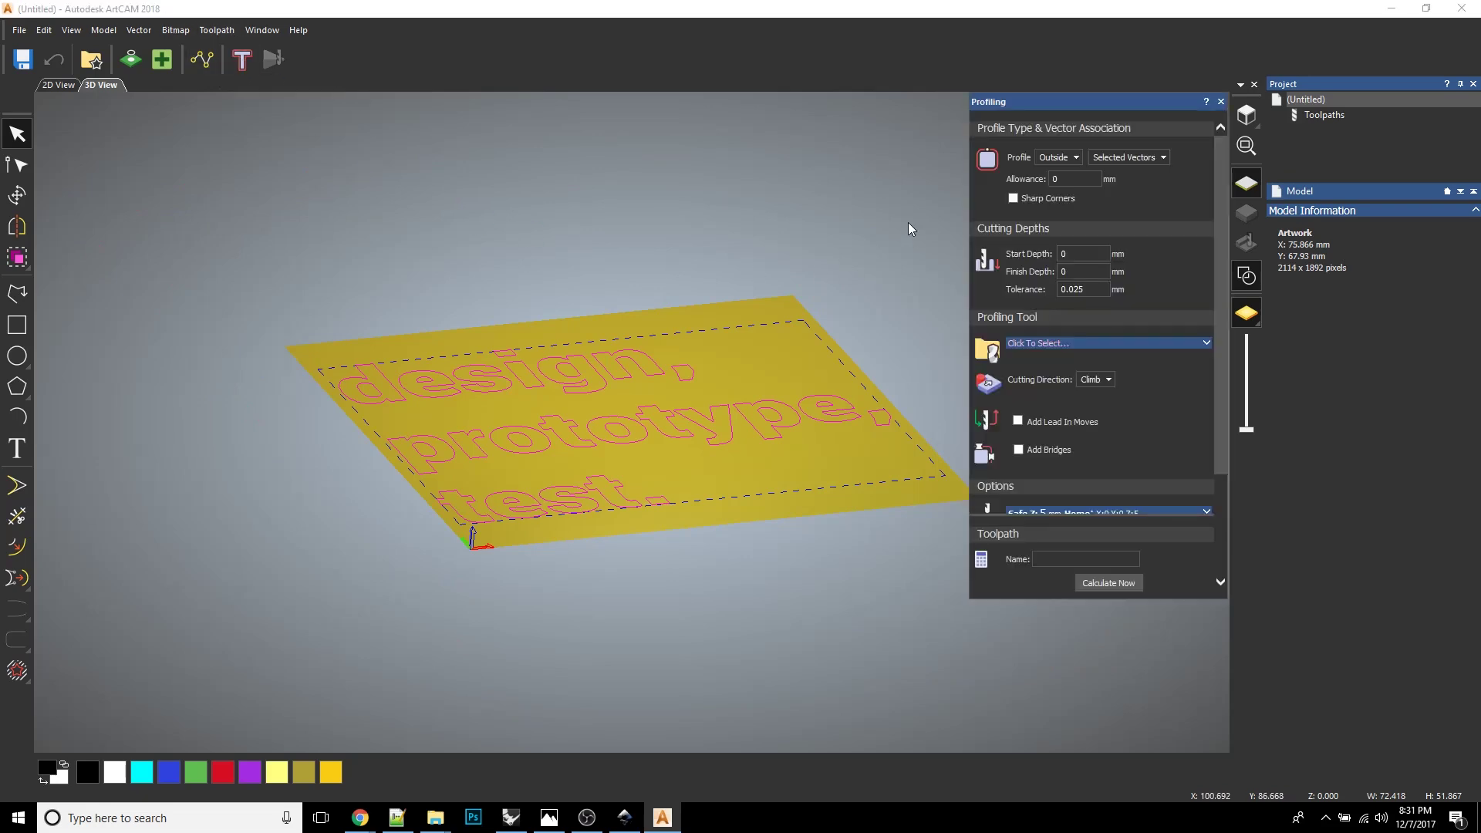
{"action": "left_click", "coordinate": [1077, 158]}
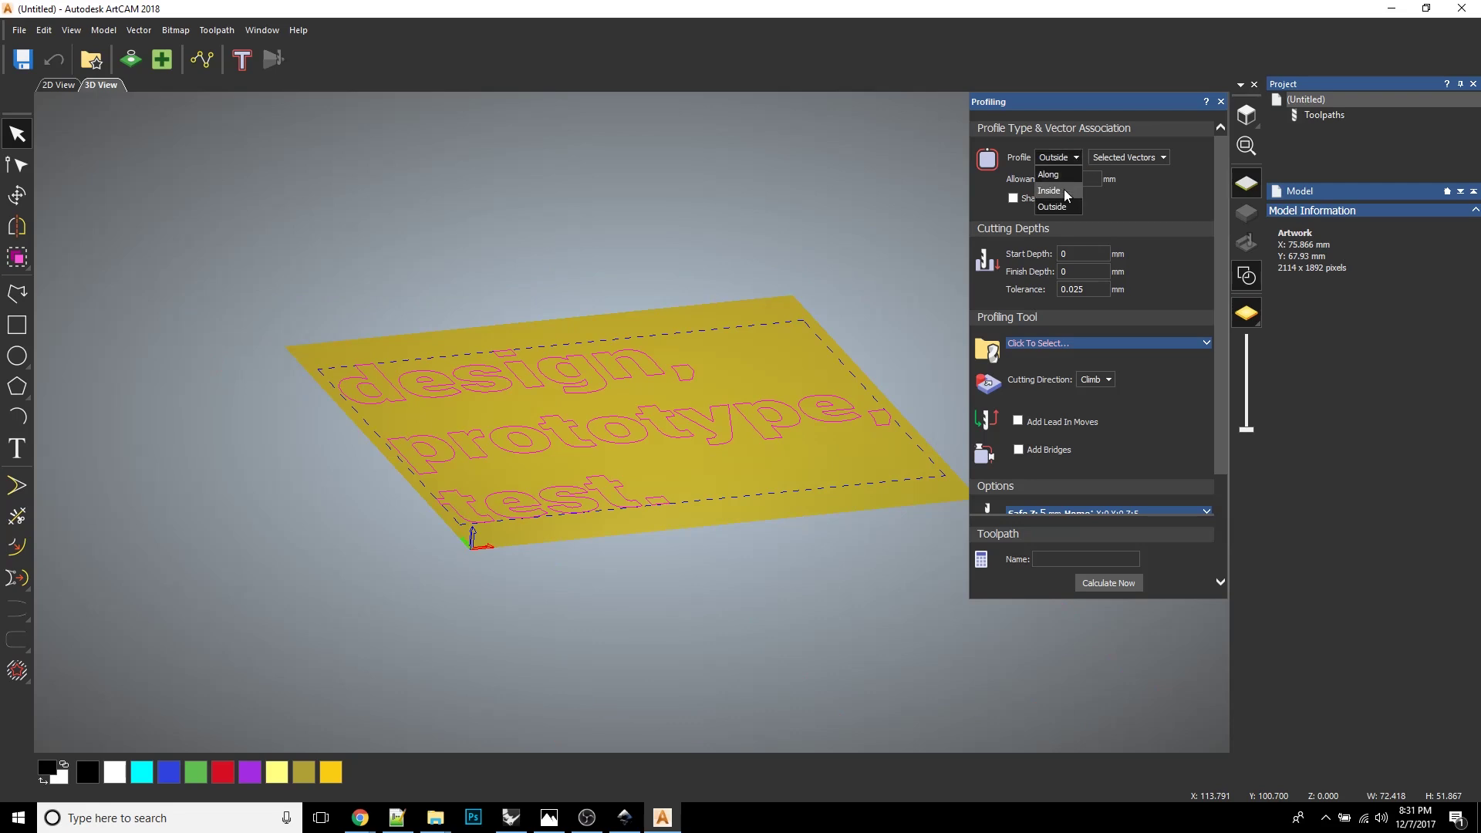
{"action": "left_click", "coordinate": [1062, 176]}
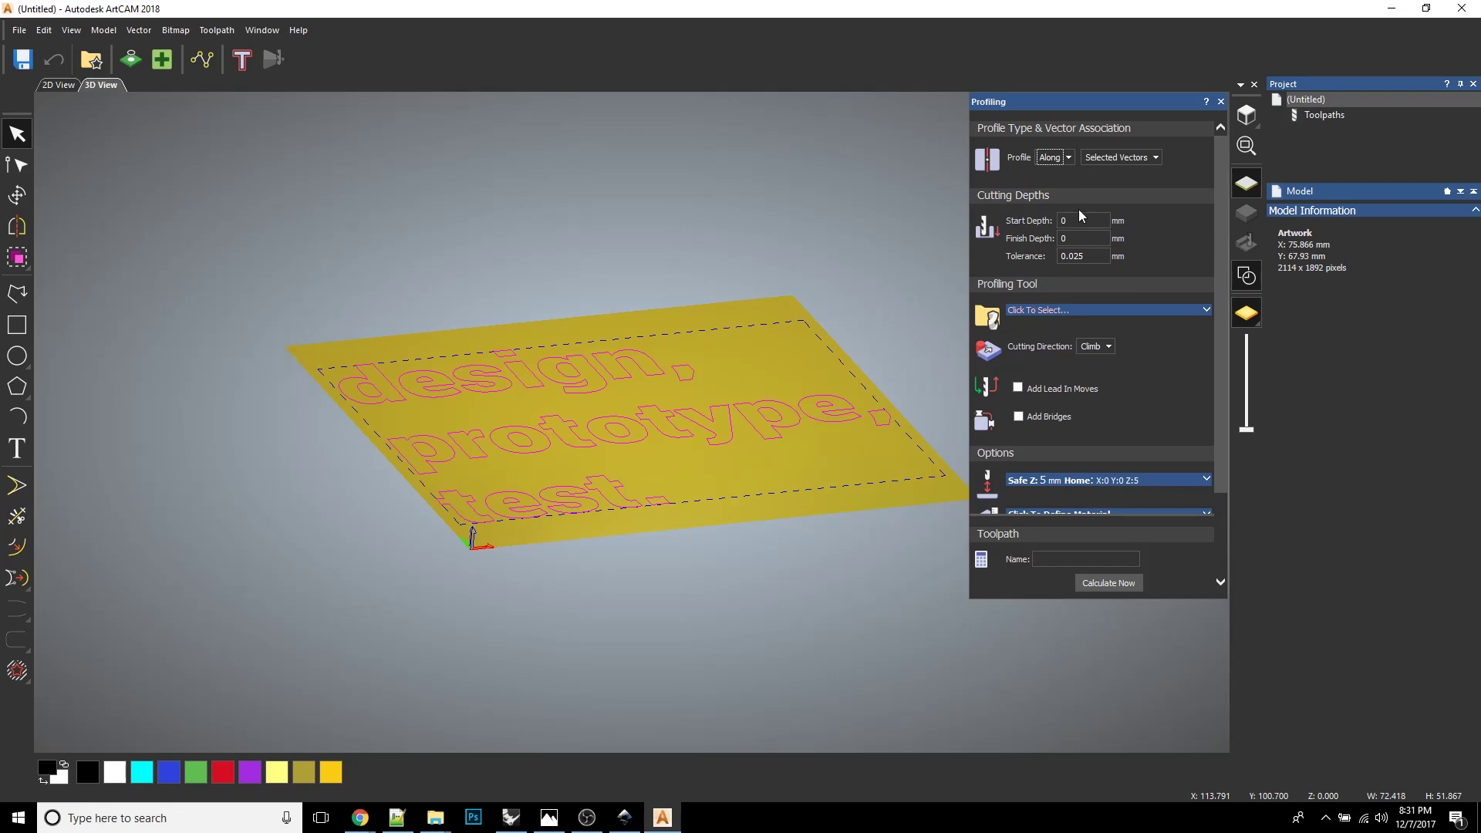
{"action": "left_click", "coordinate": [1061, 239]}
Step: Choose the Conical Flat 0.05 - 20deg tool from the tool database and keep the cutting direction as Climb
{"action": "left_click", "coordinate": [1026, 312]}
{"action": "left_click_drag", "start_coordinate": [752, 344], "coordinate": [746, 438]}
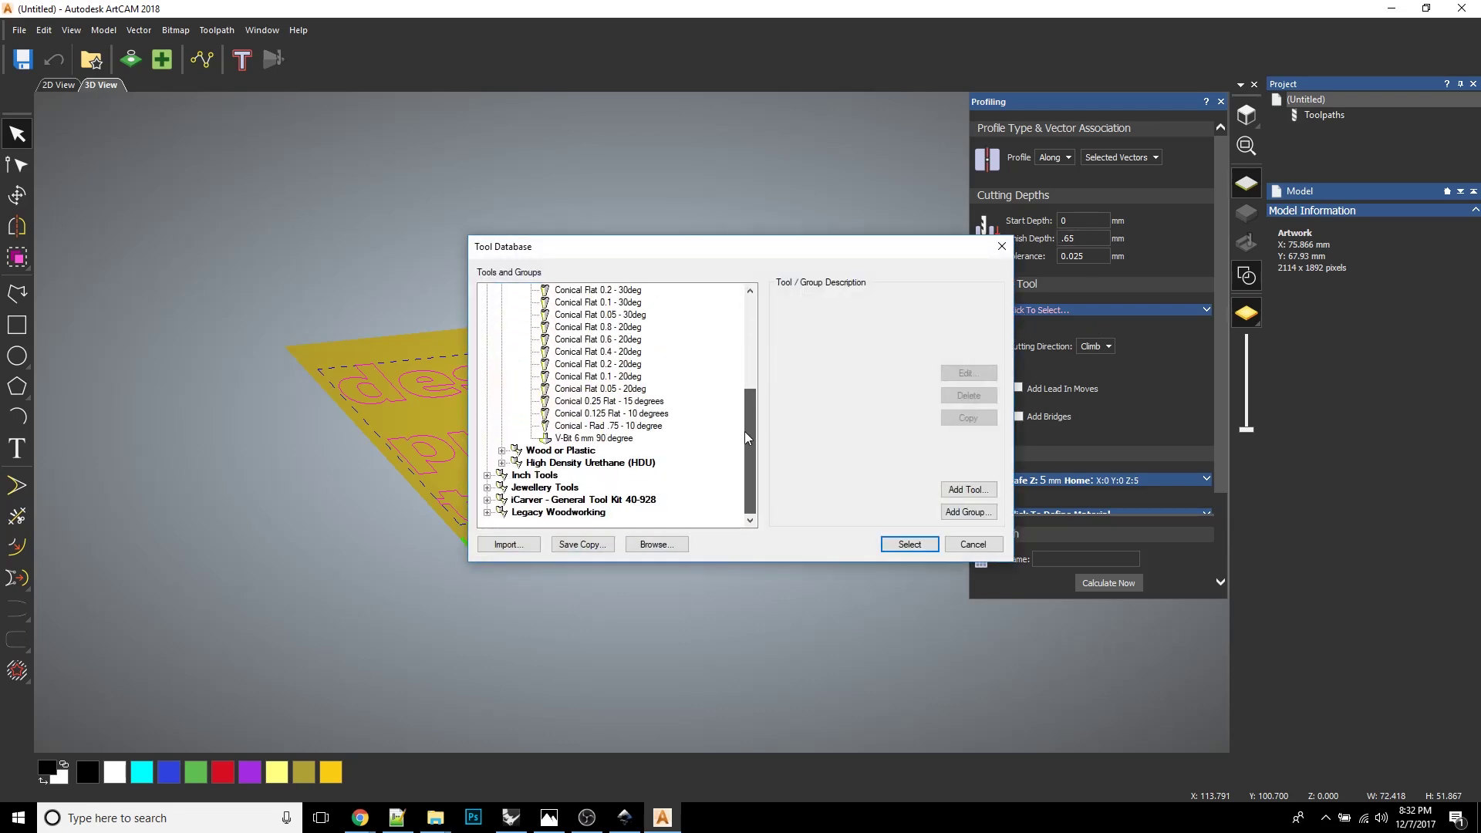
{"action": "left_click", "coordinate": [628, 390]}
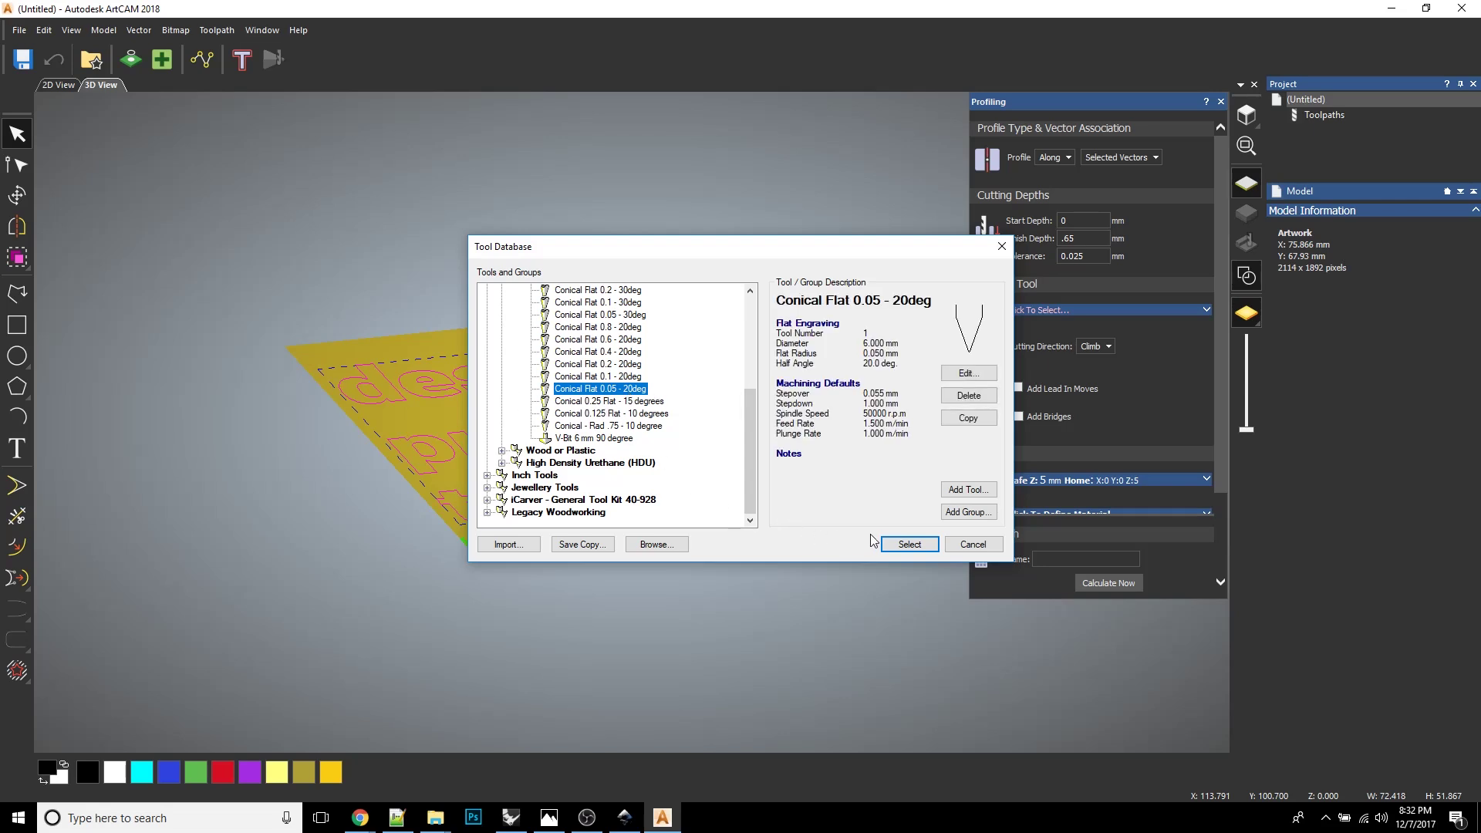
{"action": "left_click", "coordinate": [909, 543]}
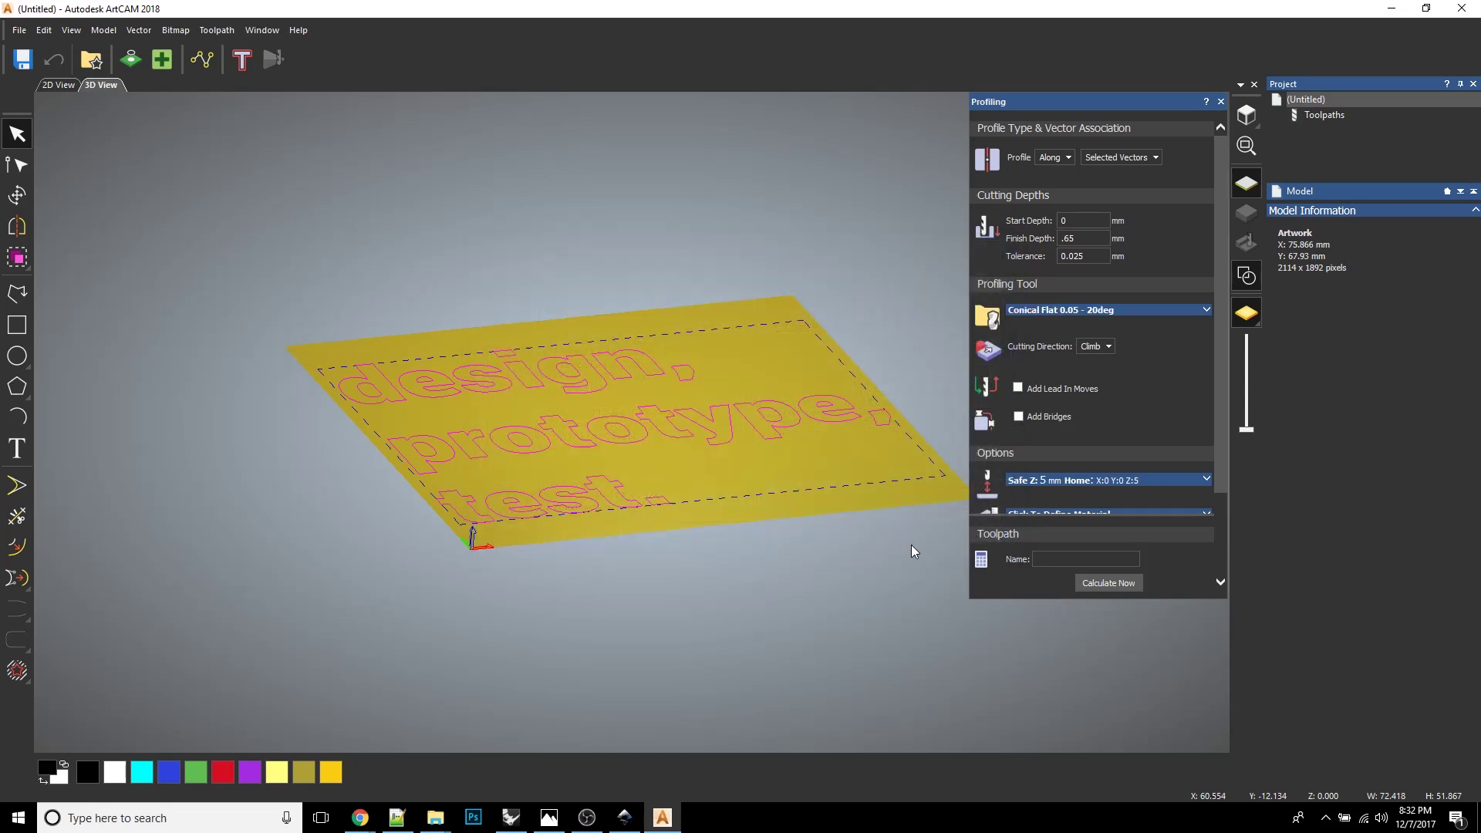
{"action": "left_click", "coordinate": [1111, 352]}
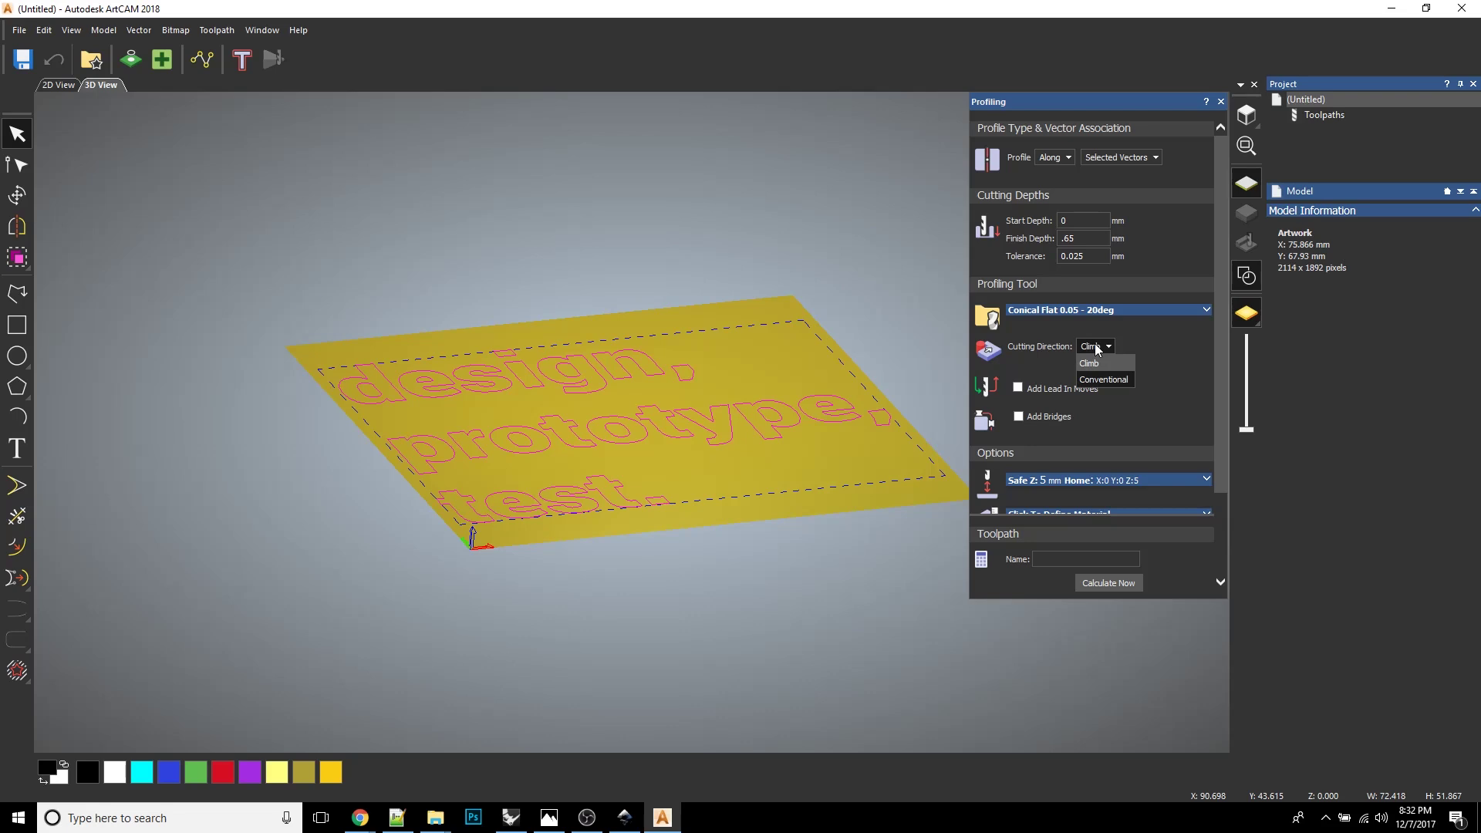
{"action": "left_click", "coordinate": [1098, 349]}
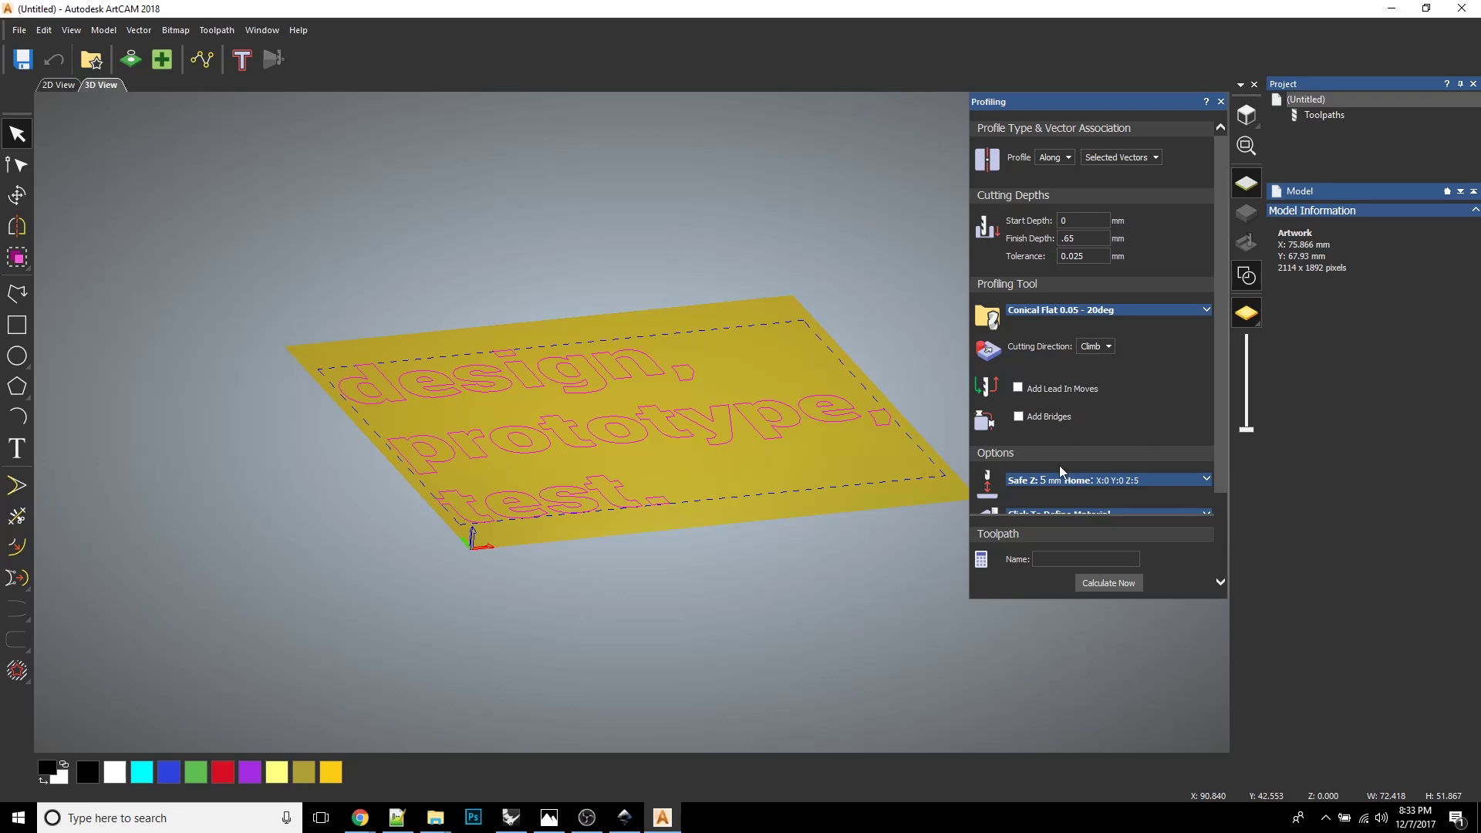
Step: Define the material as 8.5 mm thick with a top offset of 0.0 and a bottom offset of 8.5
{"action": "scroll", "coordinate": [1035, 393], "scroll_direction": "down", "scroll_amount": 3}
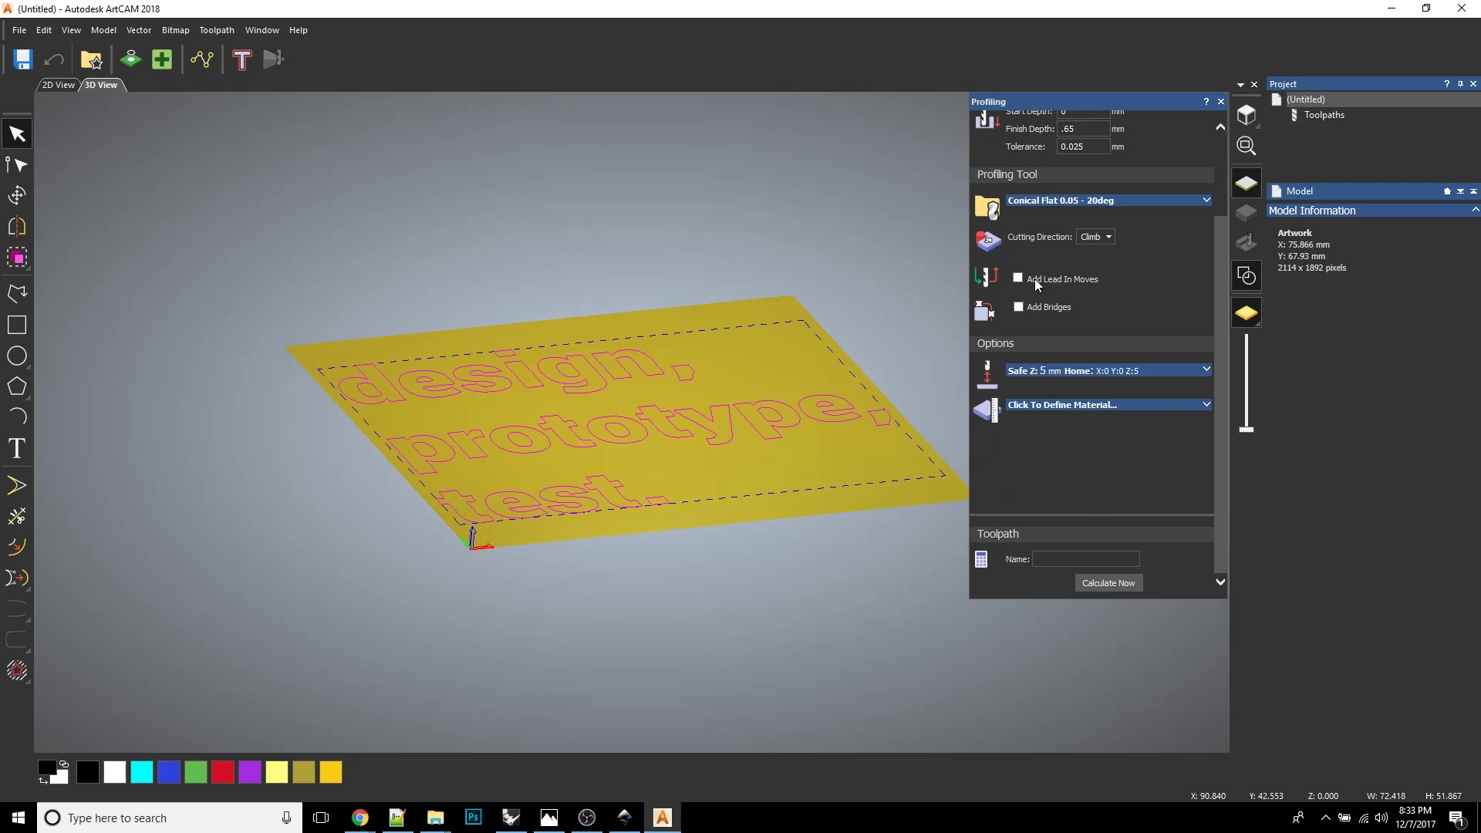
{"action": "left_click", "coordinate": [1048, 368]}
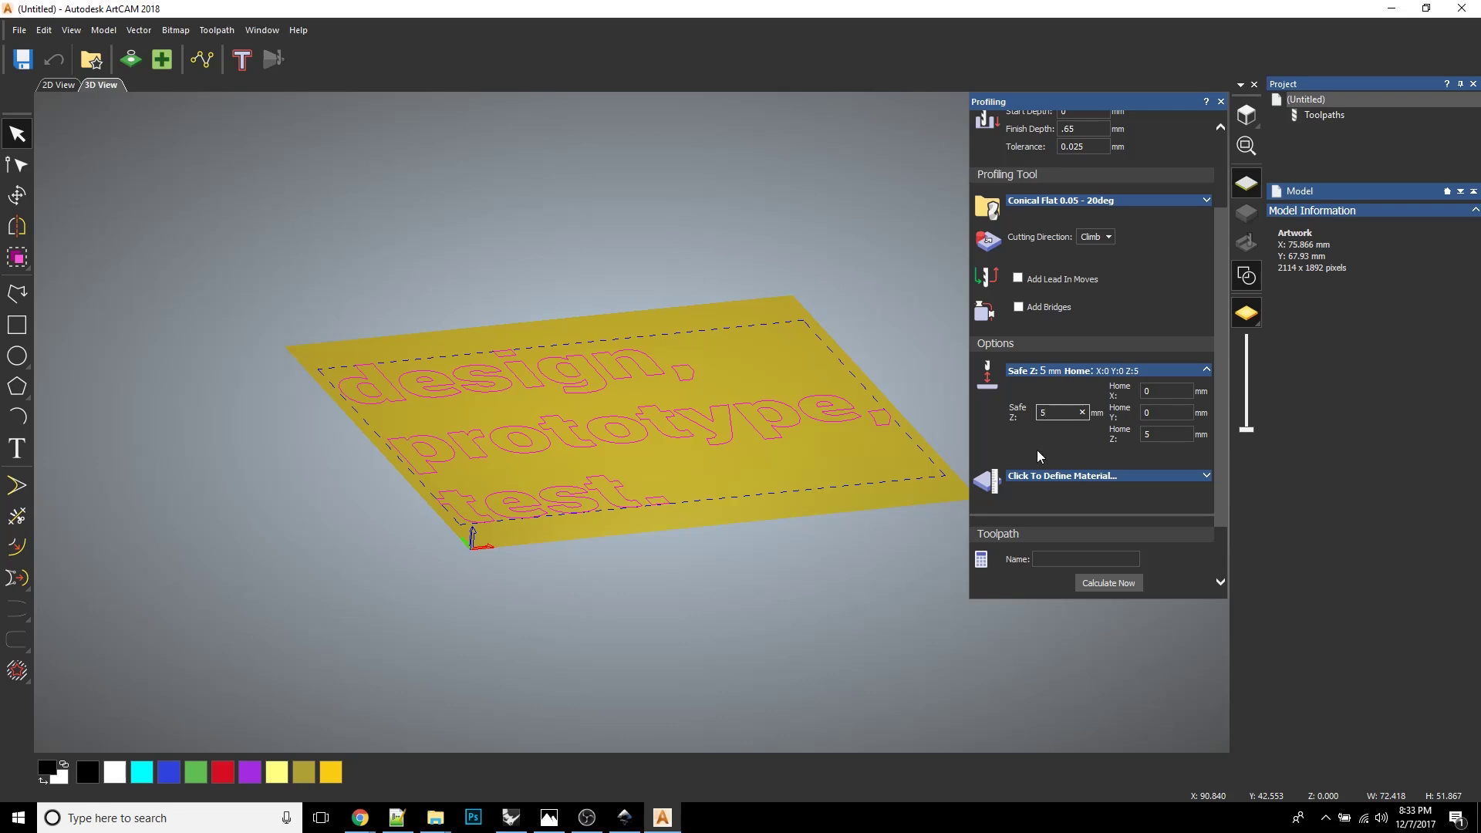
{"action": "left_click", "coordinate": [1041, 475]}
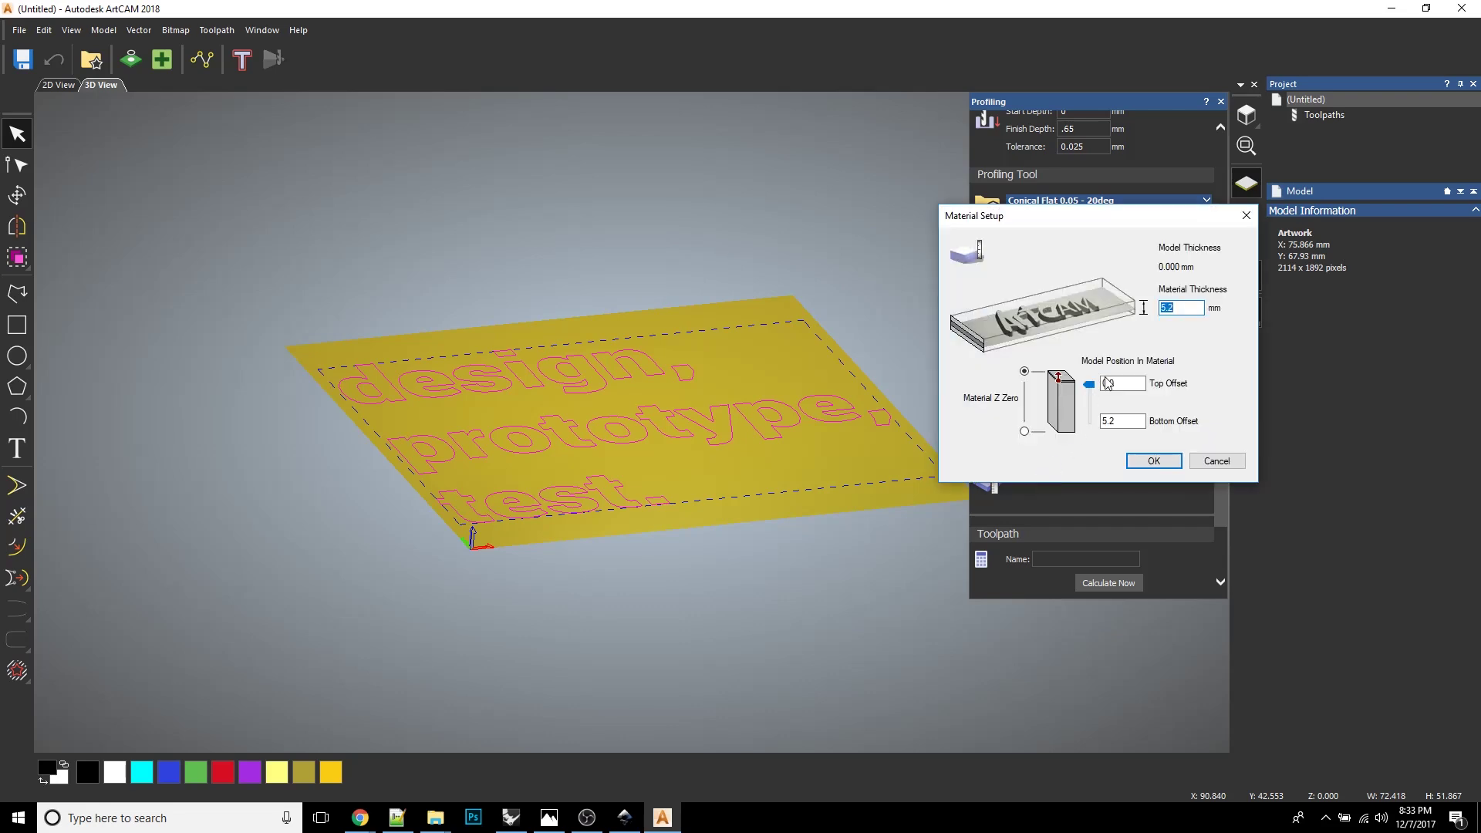
{"action": "left_click", "coordinate": [1104, 421]}
{"action": "type", "text": "8.5"}
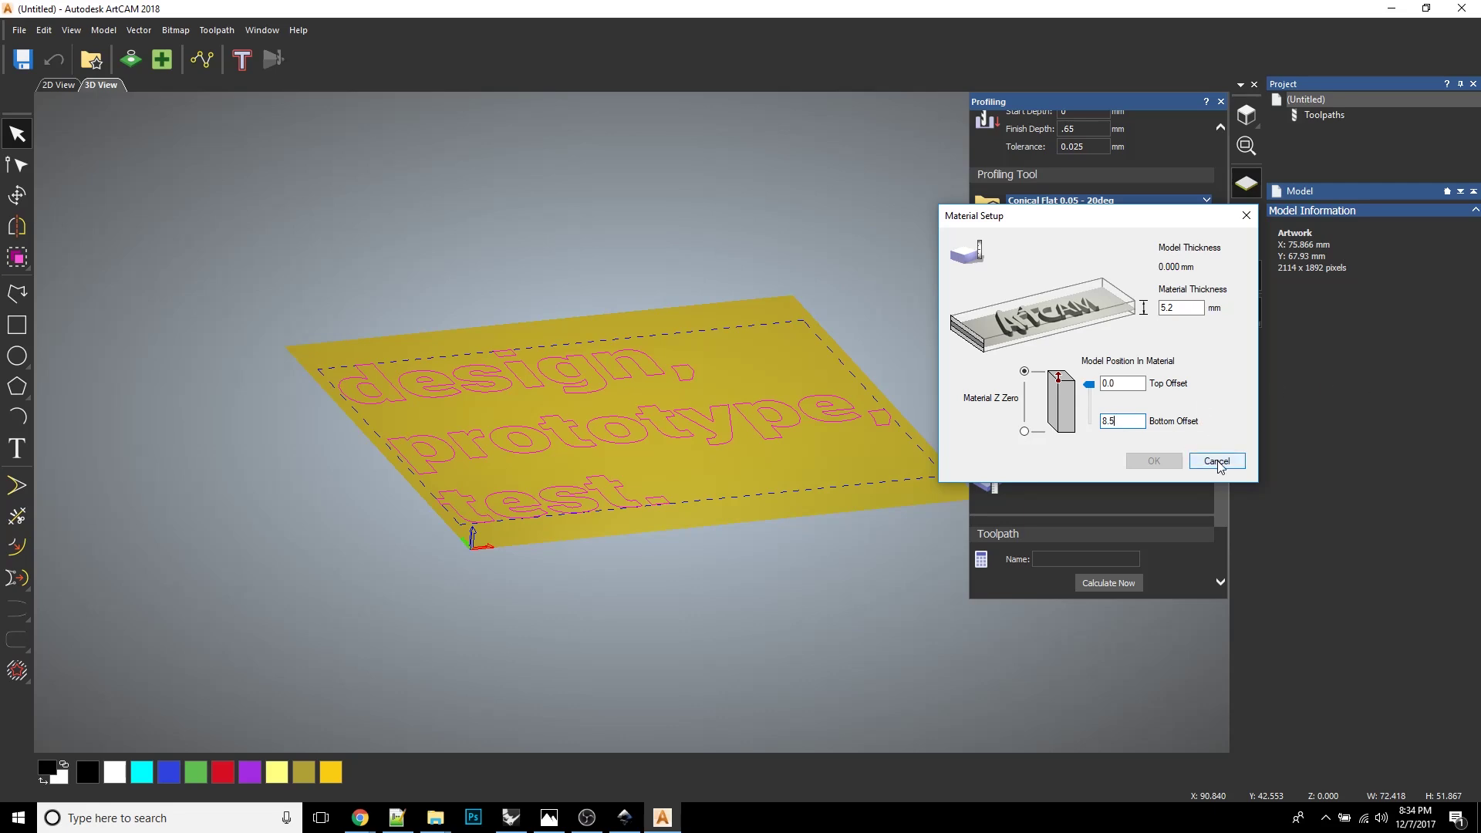
{"action": "left_click", "coordinate": [1133, 384]}
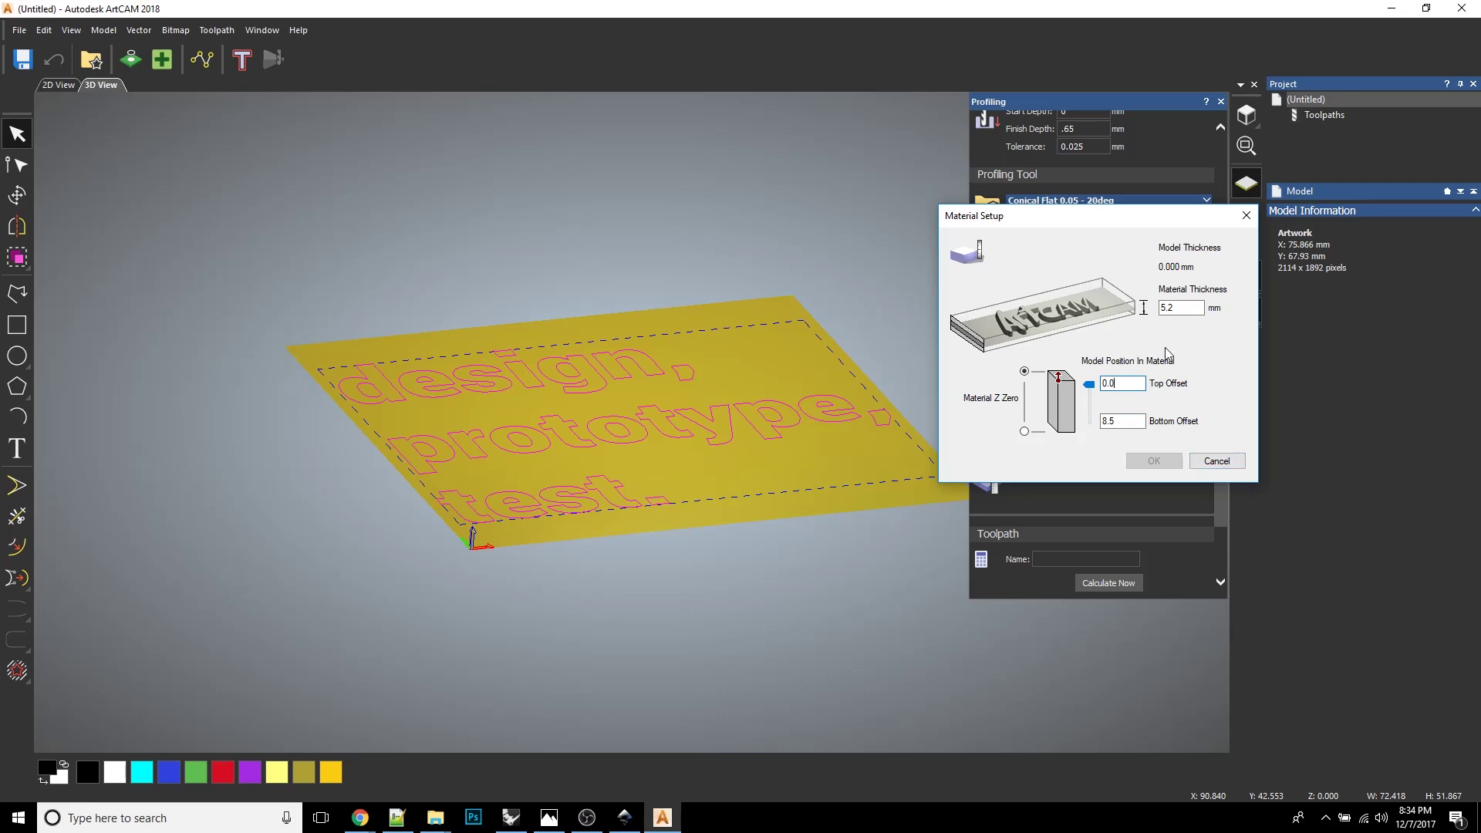
{"action": "double_click", "coordinate": [1183, 307]}
{"action": "type", "text": "8.5"}
{"action": "left_click", "coordinate": [1154, 461]}
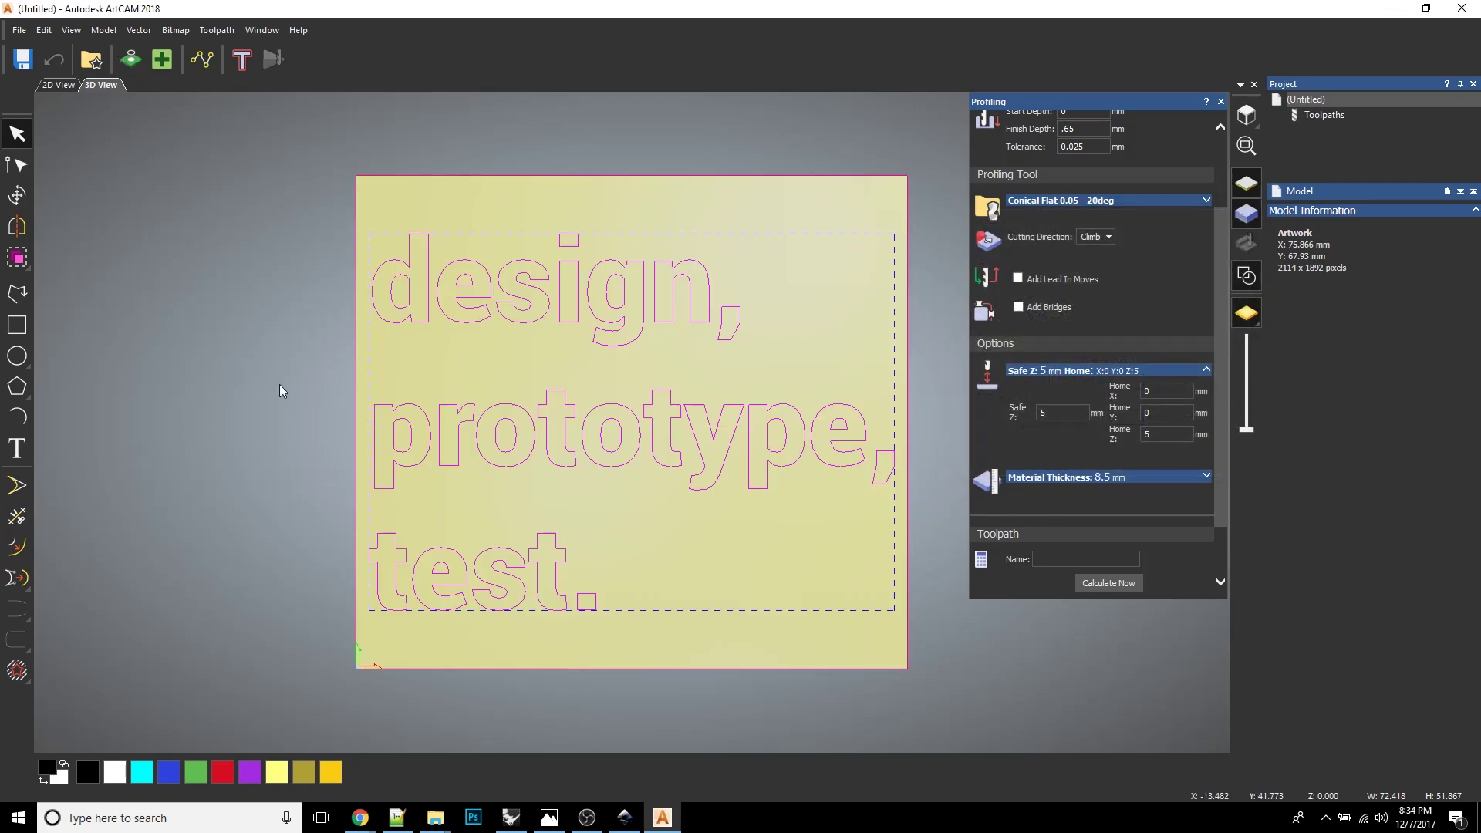
Step: Review the material block and its thickness details, and calculate the profile toolpath
{"action": "left_click_drag", "start_coordinate": [367, 642], "coordinate": [494, 420]}
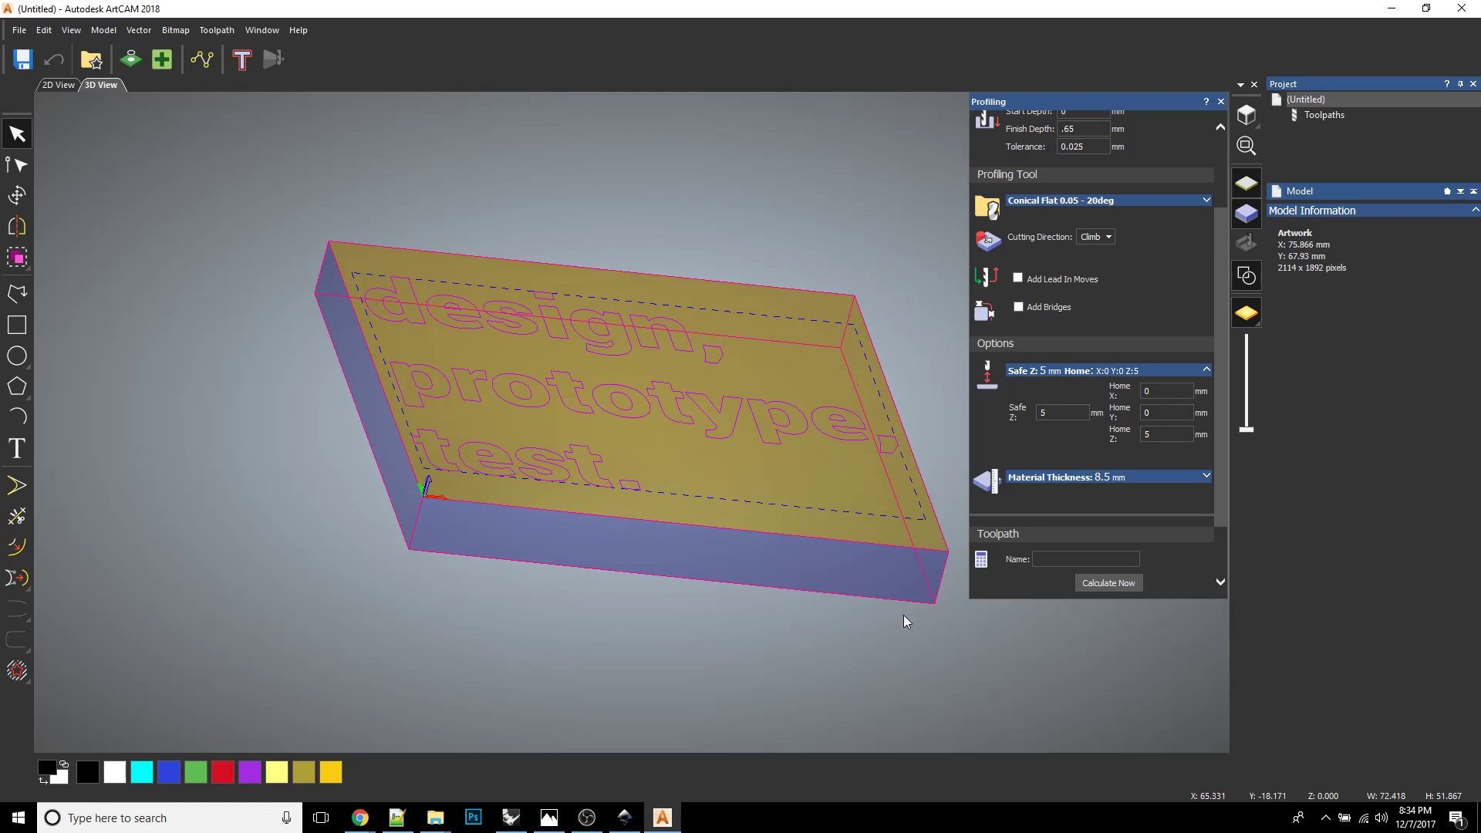
{"action": "left_click_drag", "start_coordinate": [1198, 702], "coordinate": [1203, 626]}
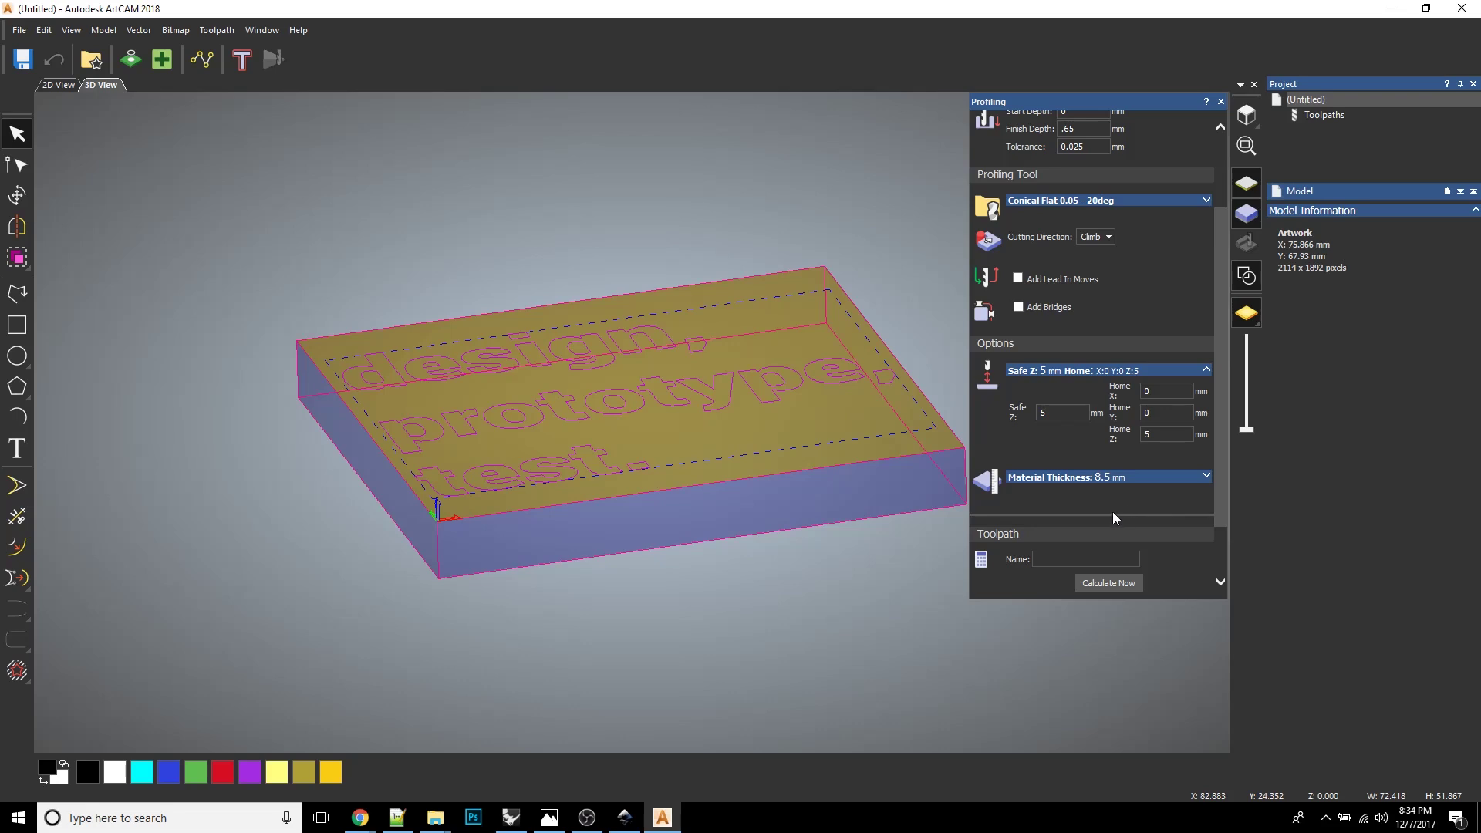
{"action": "left_click", "coordinate": [1038, 477]}
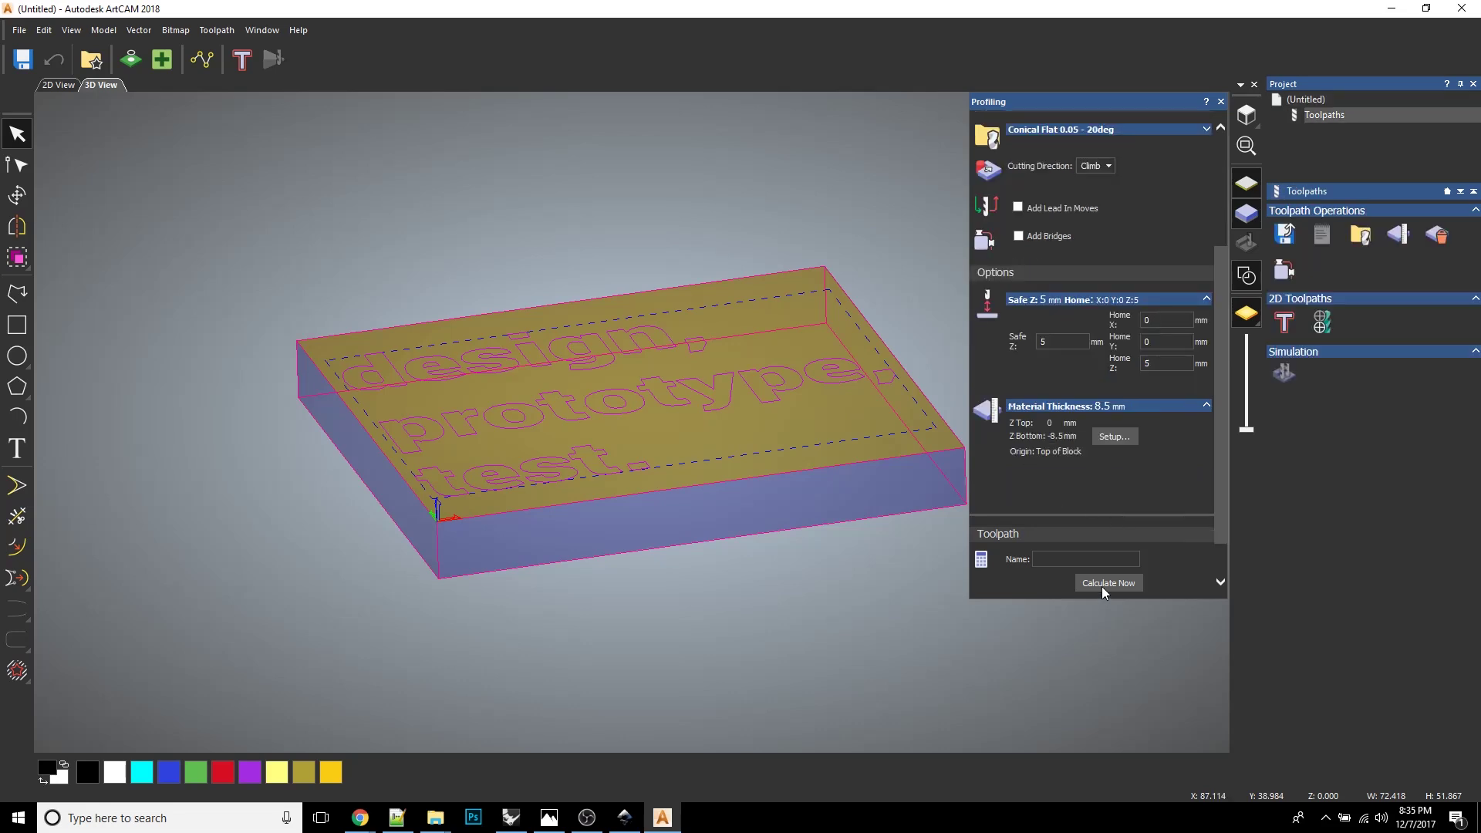
{"action": "left_click", "coordinate": [1104, 580]}
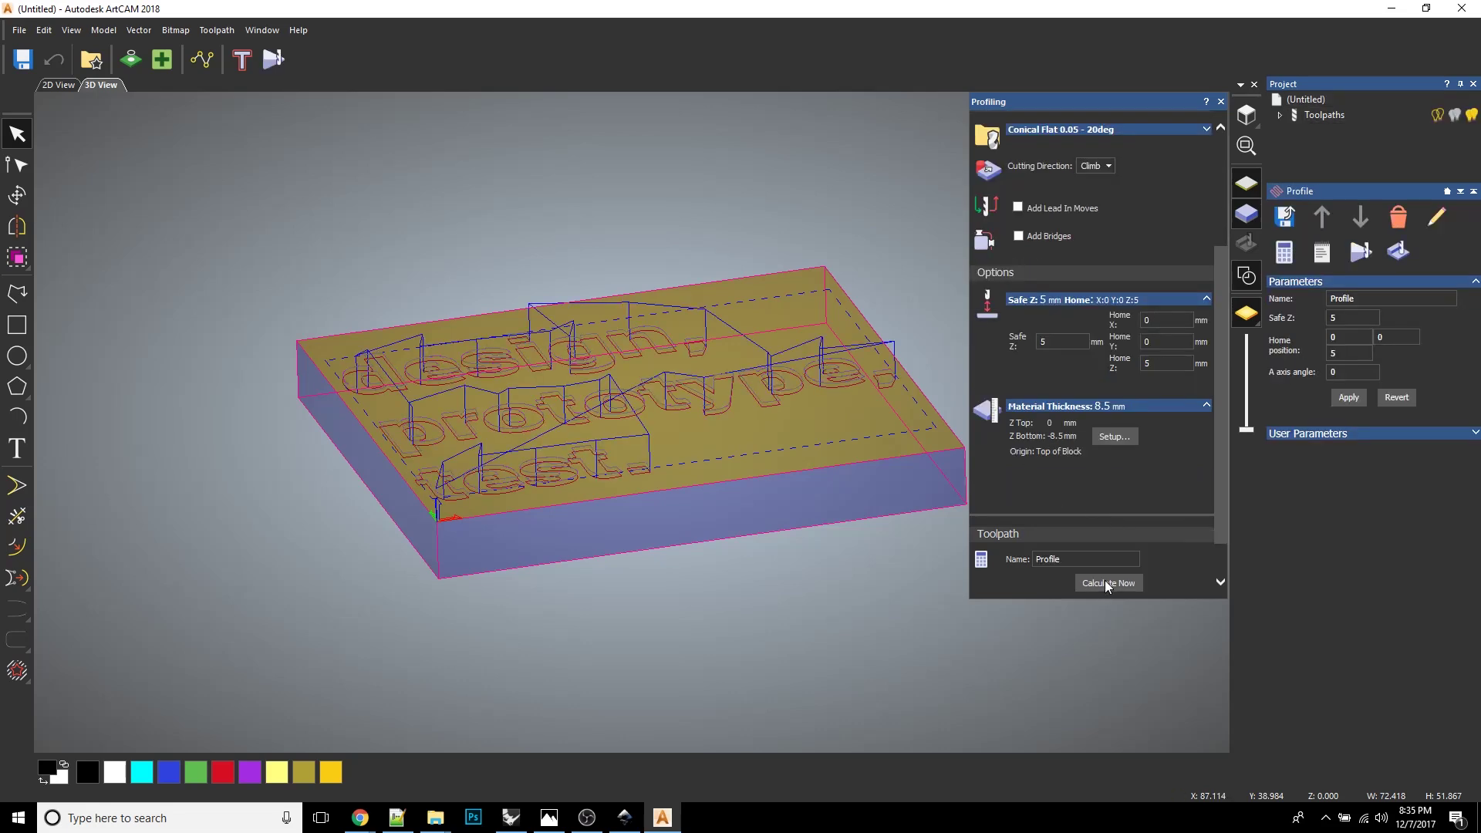
Step: Simulate the profile toolpath on the whole model at Standard resolution, pausing and advancing through its first moves one at a time
{"action": "scroll", "coordinate": [487, 513], "scroll_direction": "up", "scroll_amount": 3}
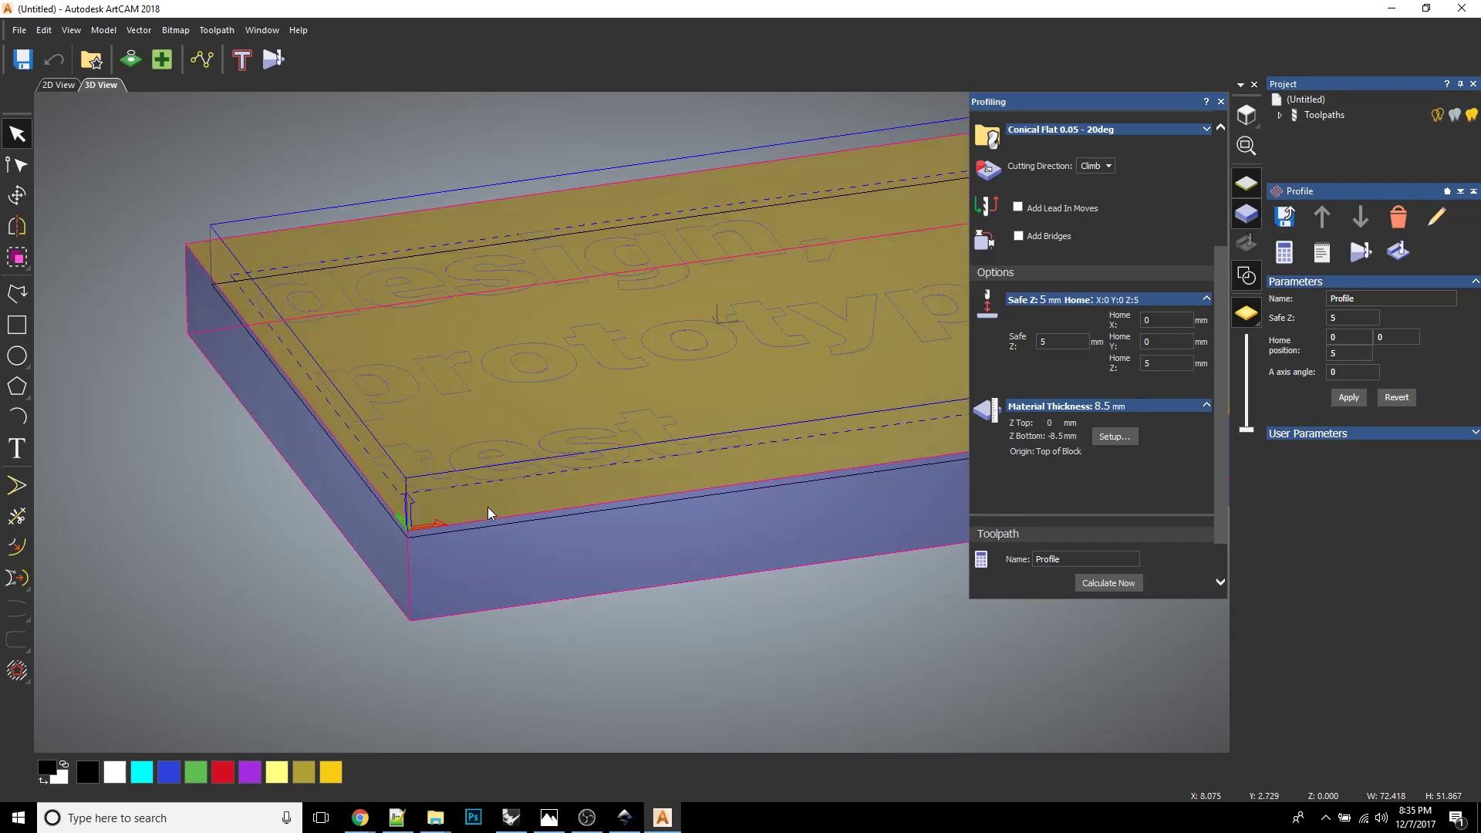
{"action": "scroll", "coordinate": [488, 516], "scroll_direction": "up", "scroll_amount": 3}
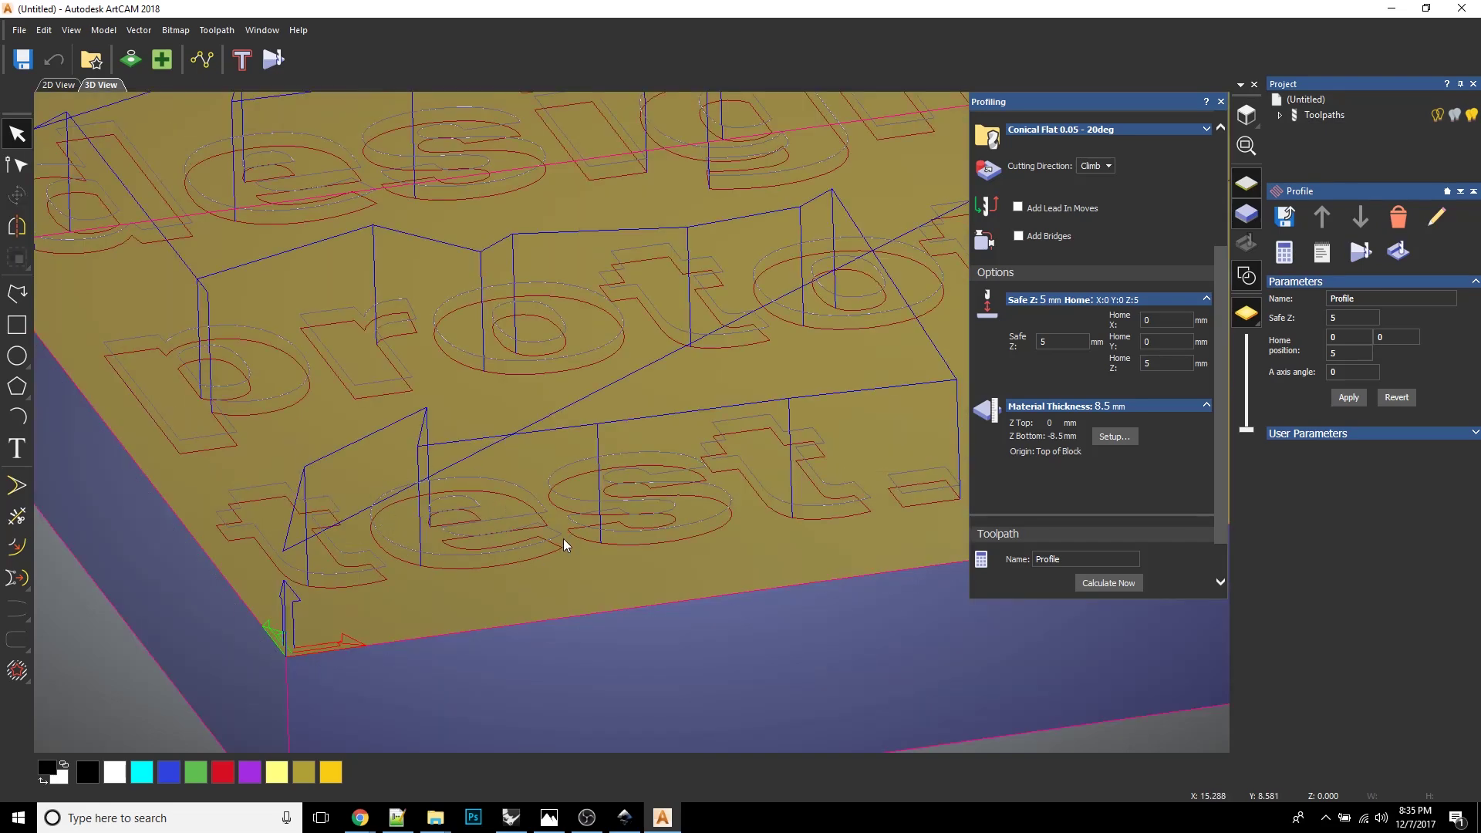
{"action": "left_click", "coordinate": [1361, 258]}
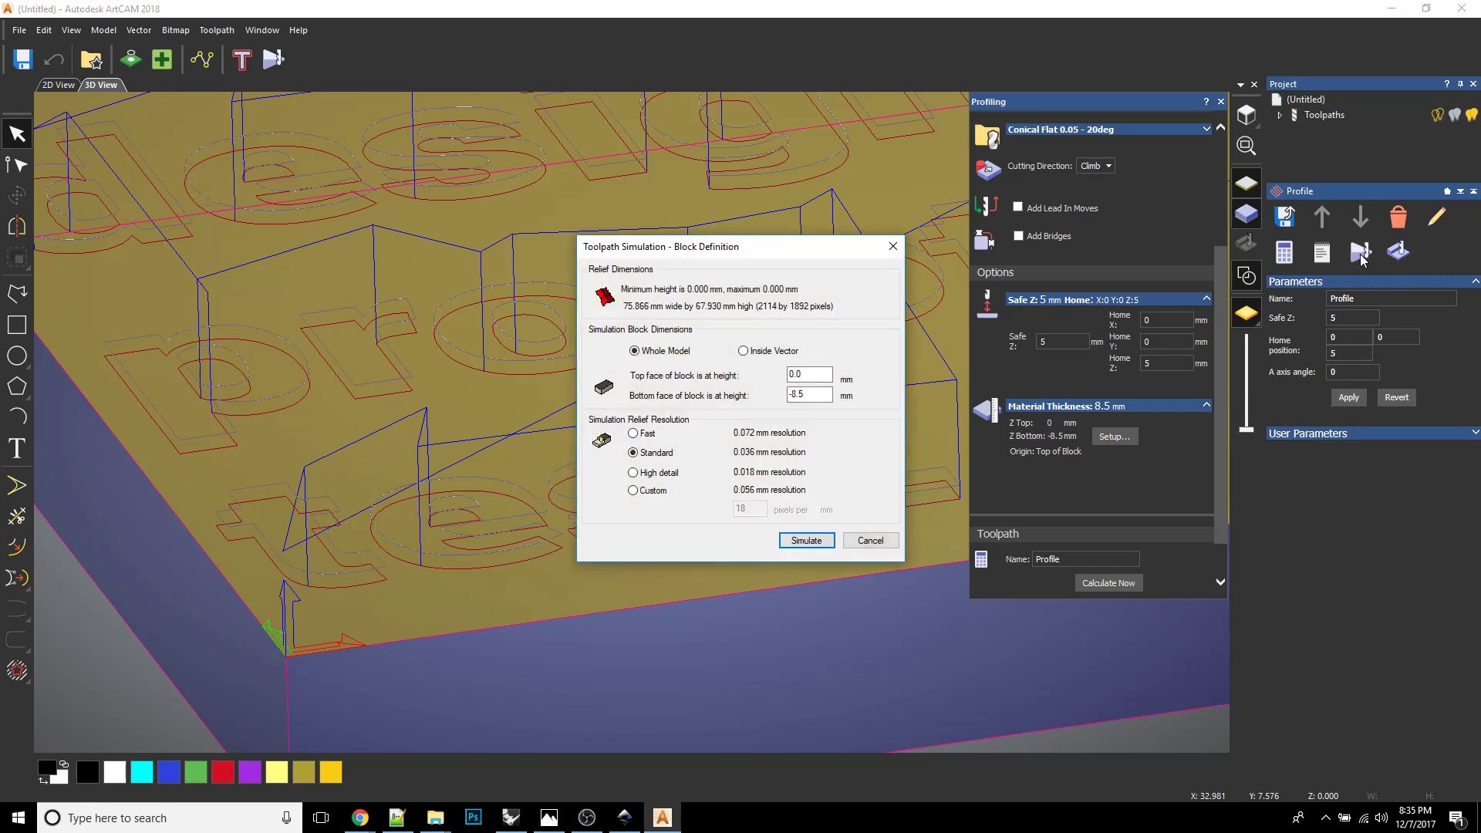
{"action": "left_click", "coordinate": [804, 541]}
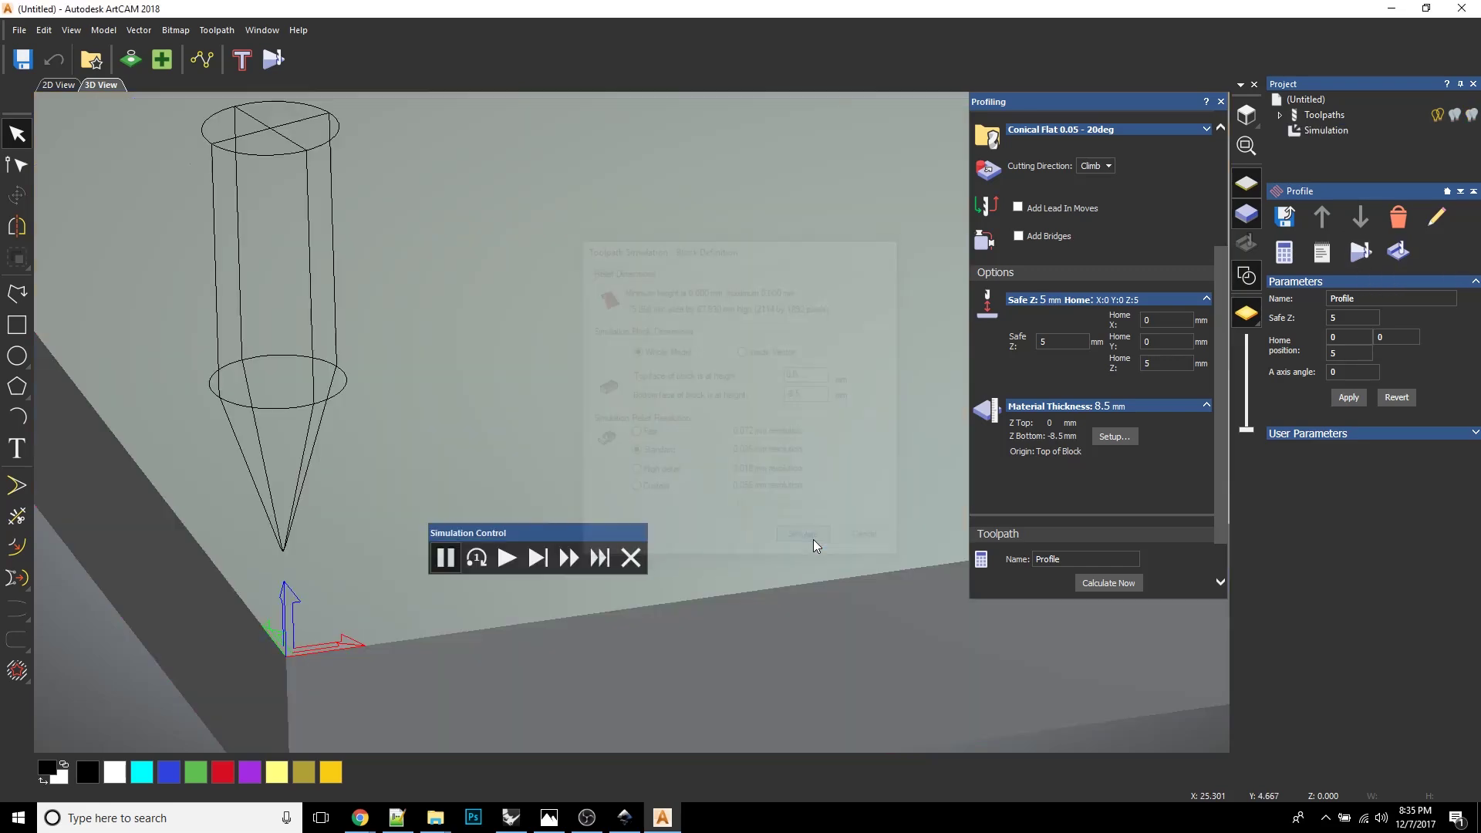
{"action": "left_click", "coordinate": [443, 557]}
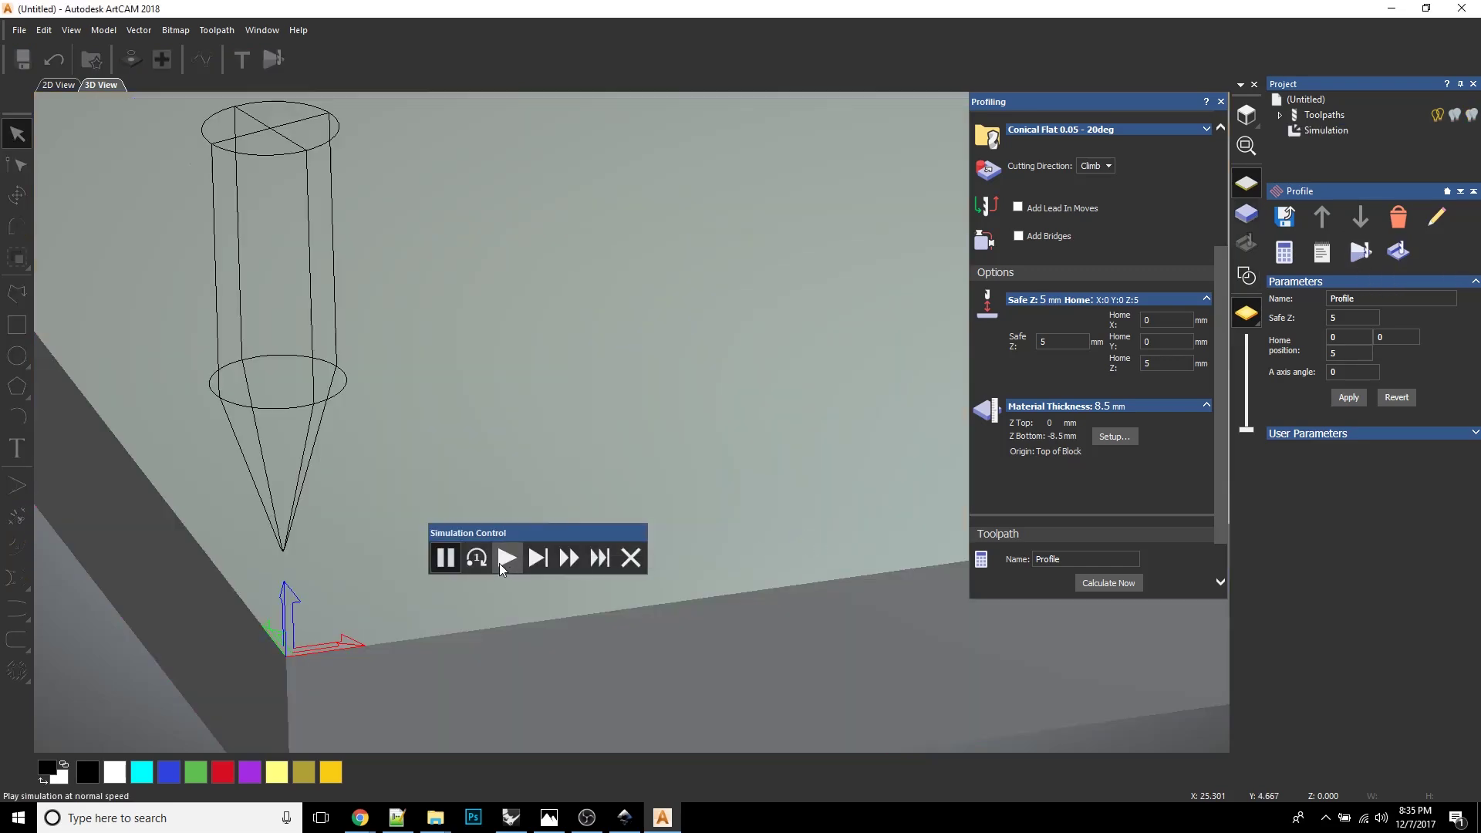
{"action": "left_click", "coordinate": [478, 561]}
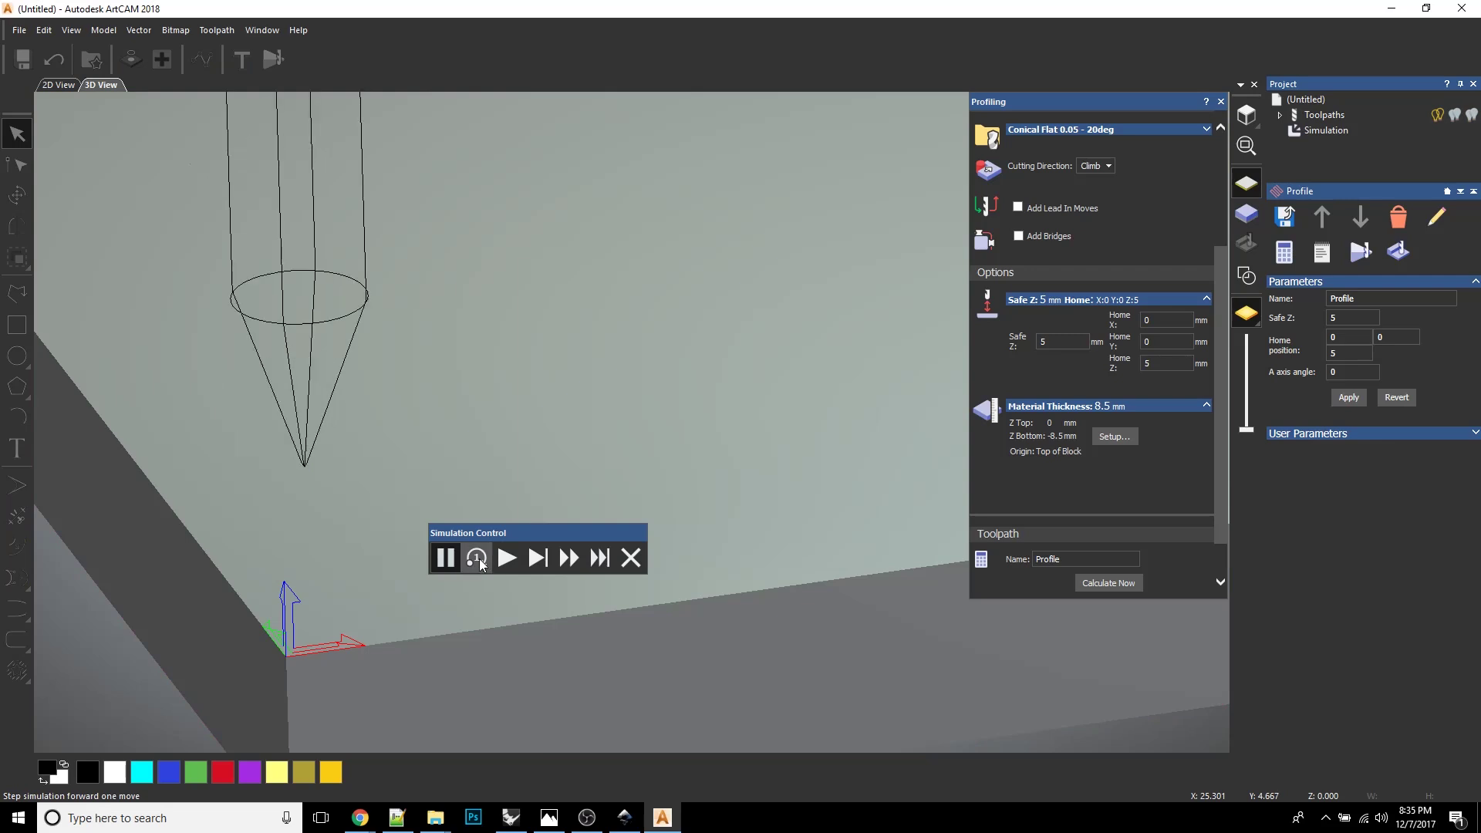
{"action": "left_click", "coordinate": [478, 561]}
{"action": "left_click", "coordinate": [478, 560]}
{"action": "left_click", "coordinate": [478, 560]}
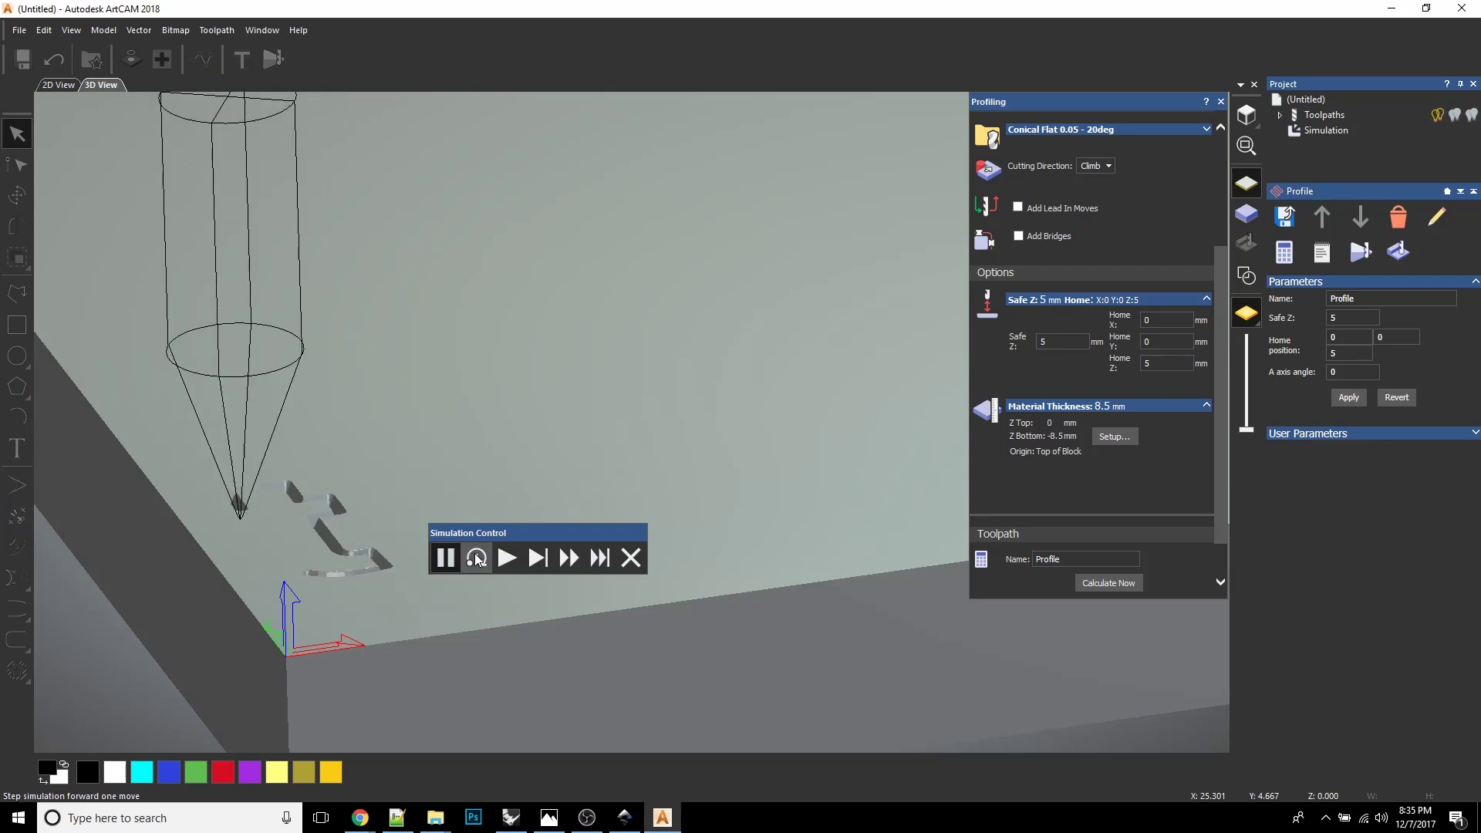
{"action": "left_click", "coordinate": [478, 561]}
{"action": "left_click", "coordinate": [478, 561]}
Step: Play the rest of the toolpath simulation at normal speed and inspect the engraved lettering
{"action": "left_click", "coordinate": [507, 558]}
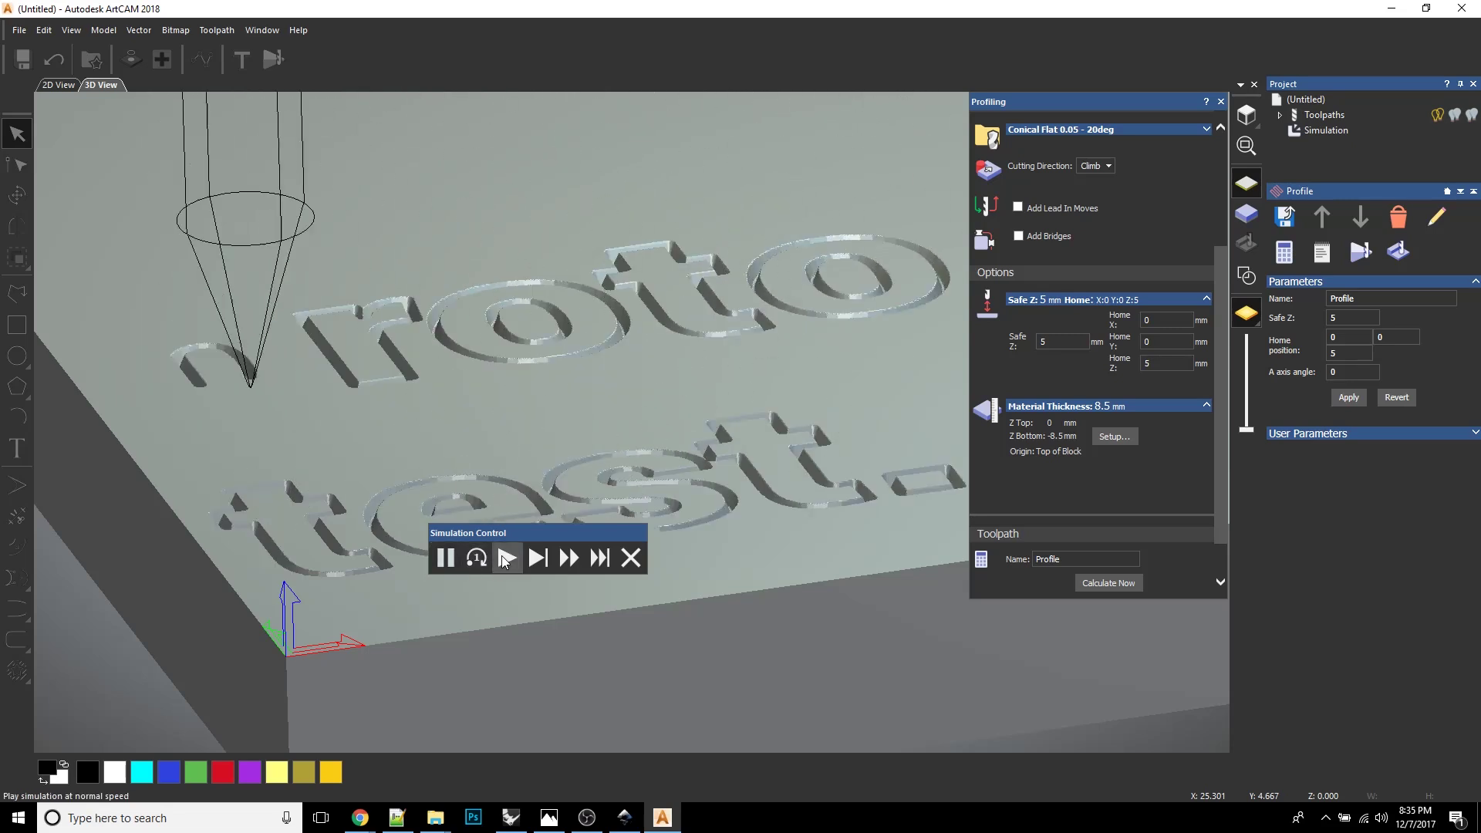
{"action": "scroll", "coordinate": [710, 429], "scroll_direction": "down", "scroll_amount": 5}
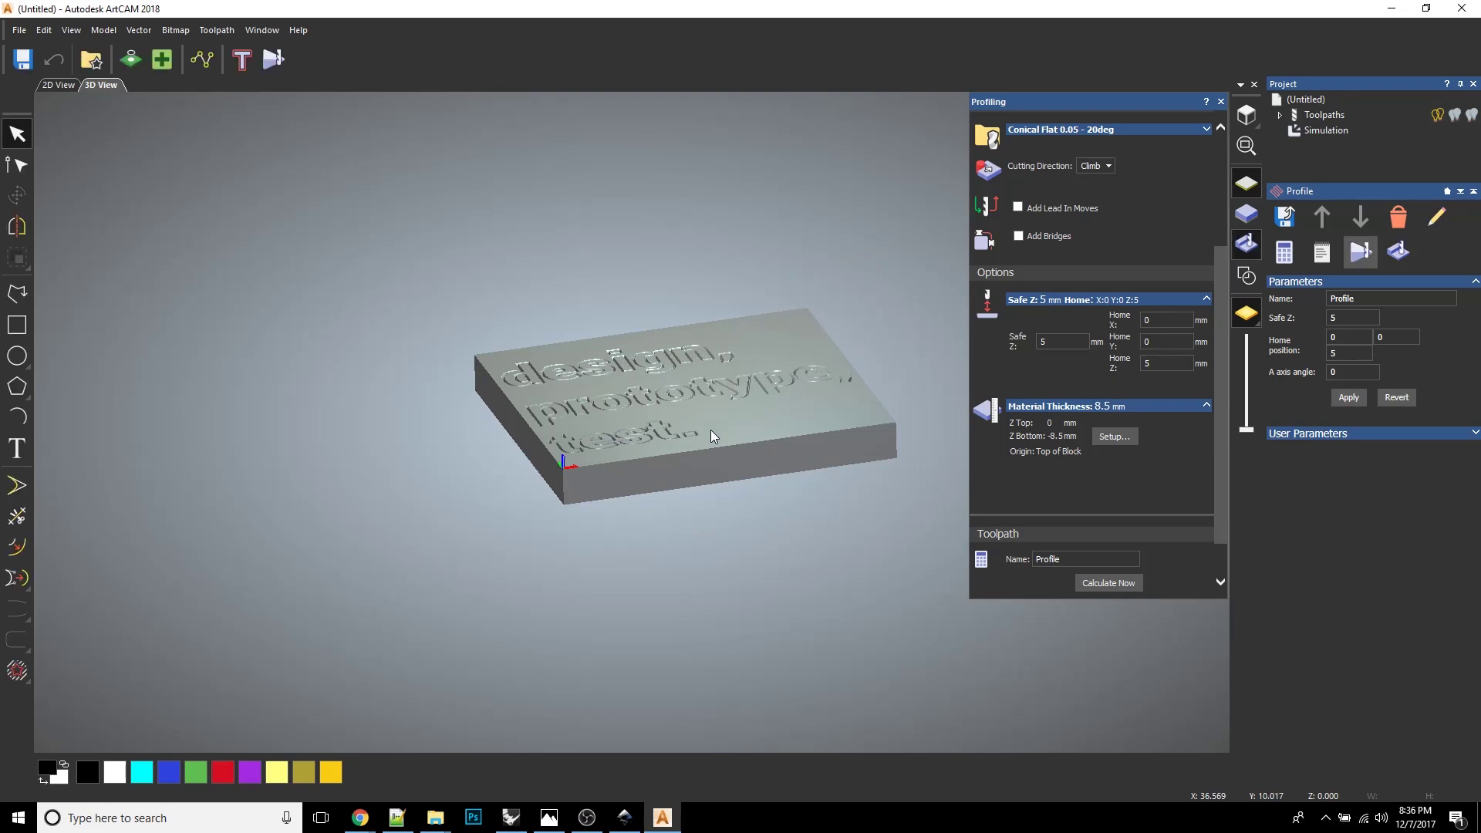
{"action": "scroll", "coordinate": [739, 385], "scroll_direction": "up", "scroll_amount": 5}
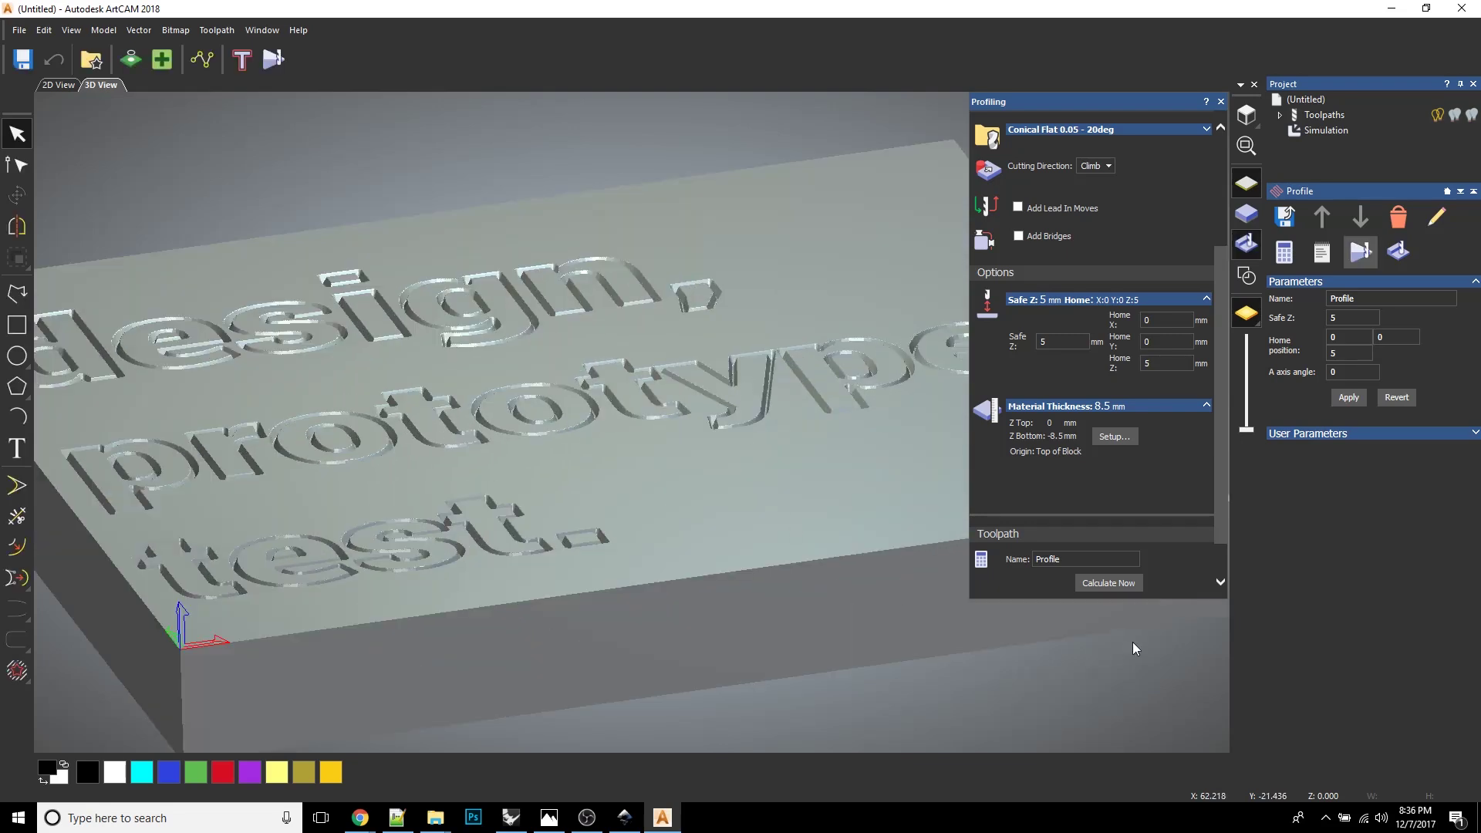
Step: Save the profile toolpath to the Desktop as CutMe in the Axyz (*.nc) machine file format
{"action": "left_click", "coordinate": [1284, 219]}
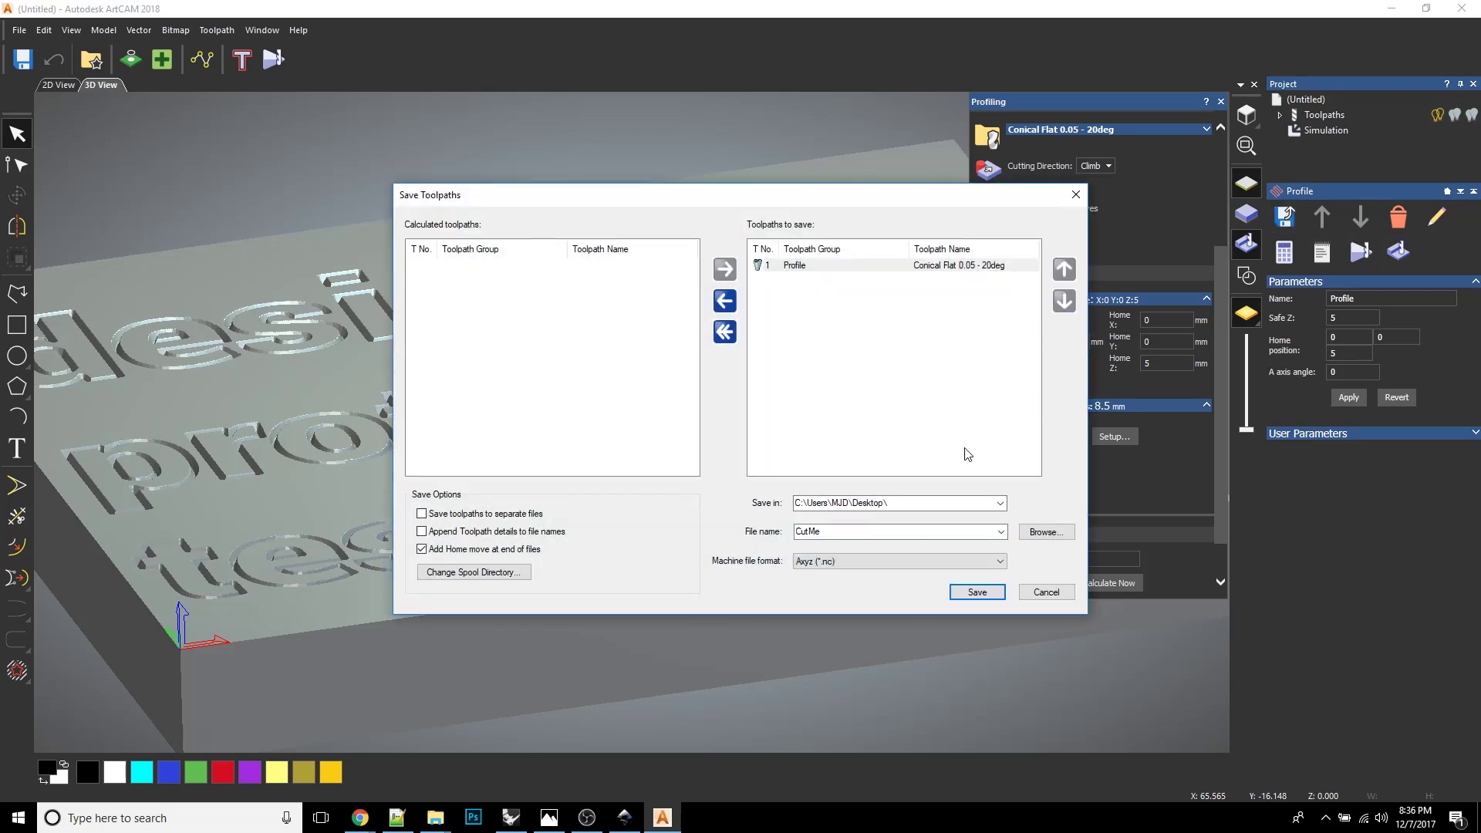
{"action": "left_click", "coordinate": [1043, 532]}
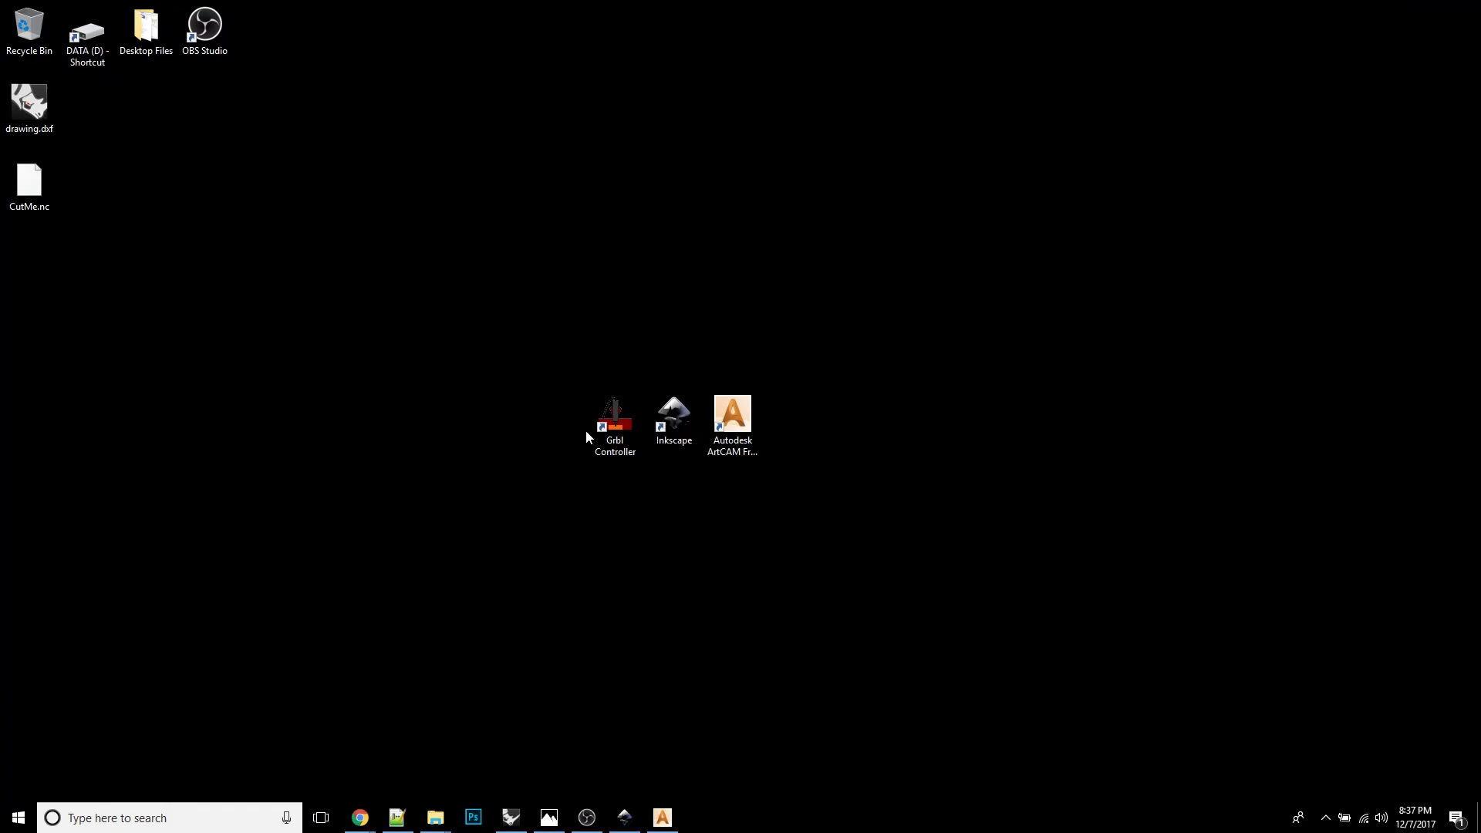
Step: Open Grbl Controller, connect to the engraver on COM5 at 115200 baud, and zero the machine position
{"action": "double_click", "coordinate": [586, 432]}
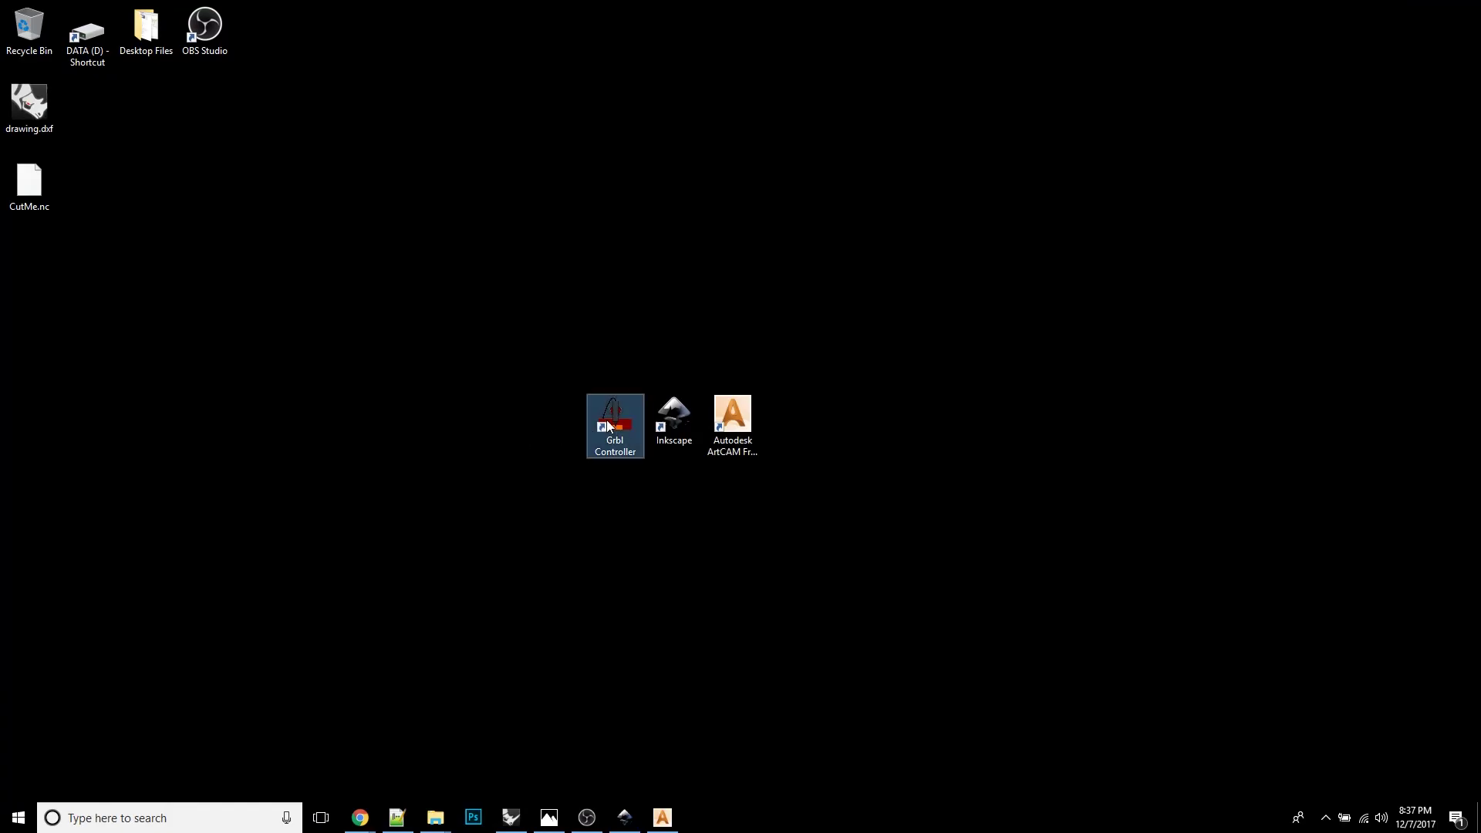
{"action": "left_click", "coordinate": [236, 96]}
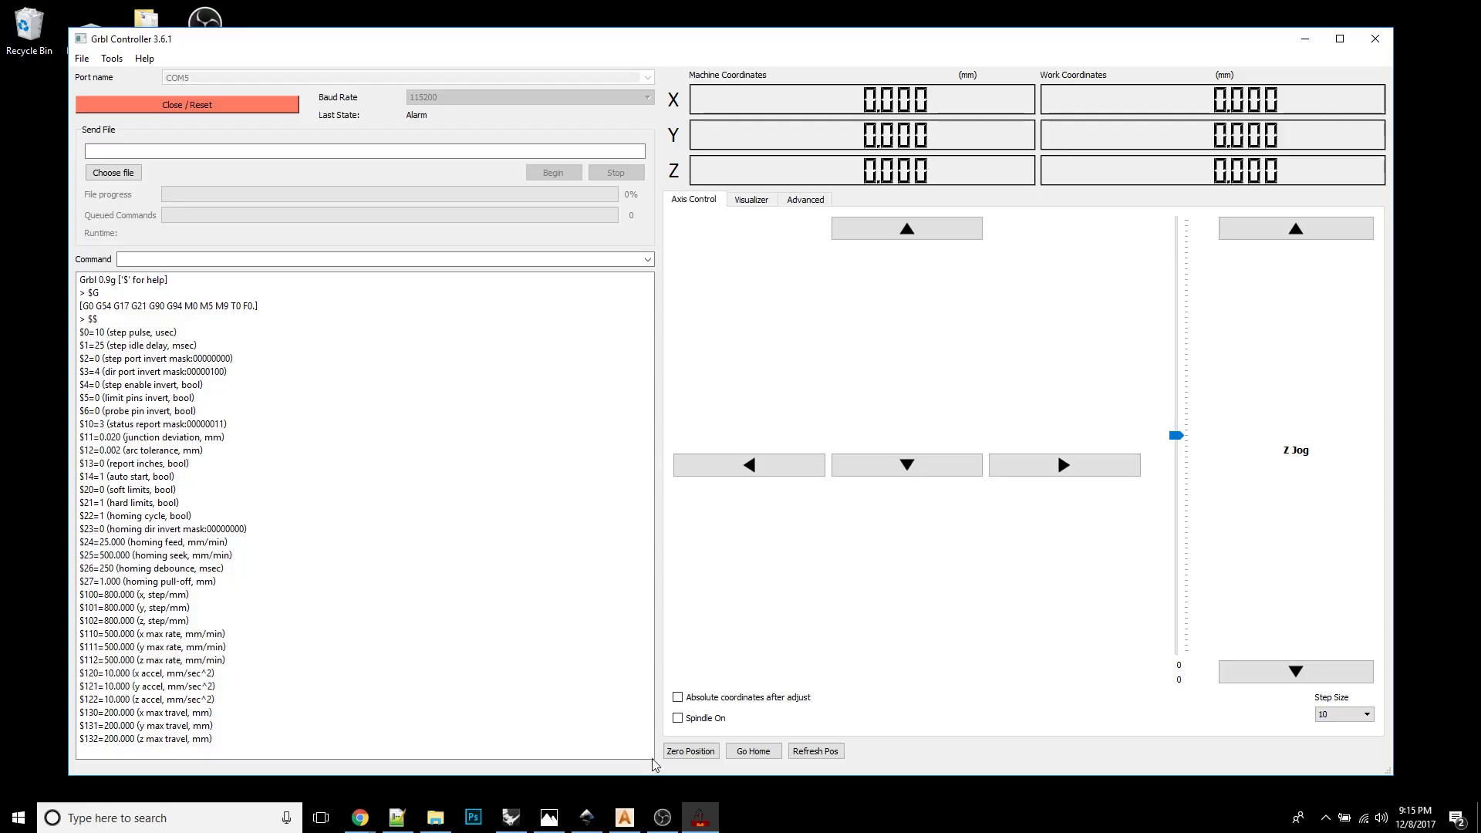
{"action": "left_click", "coordinate": [691, 751]}
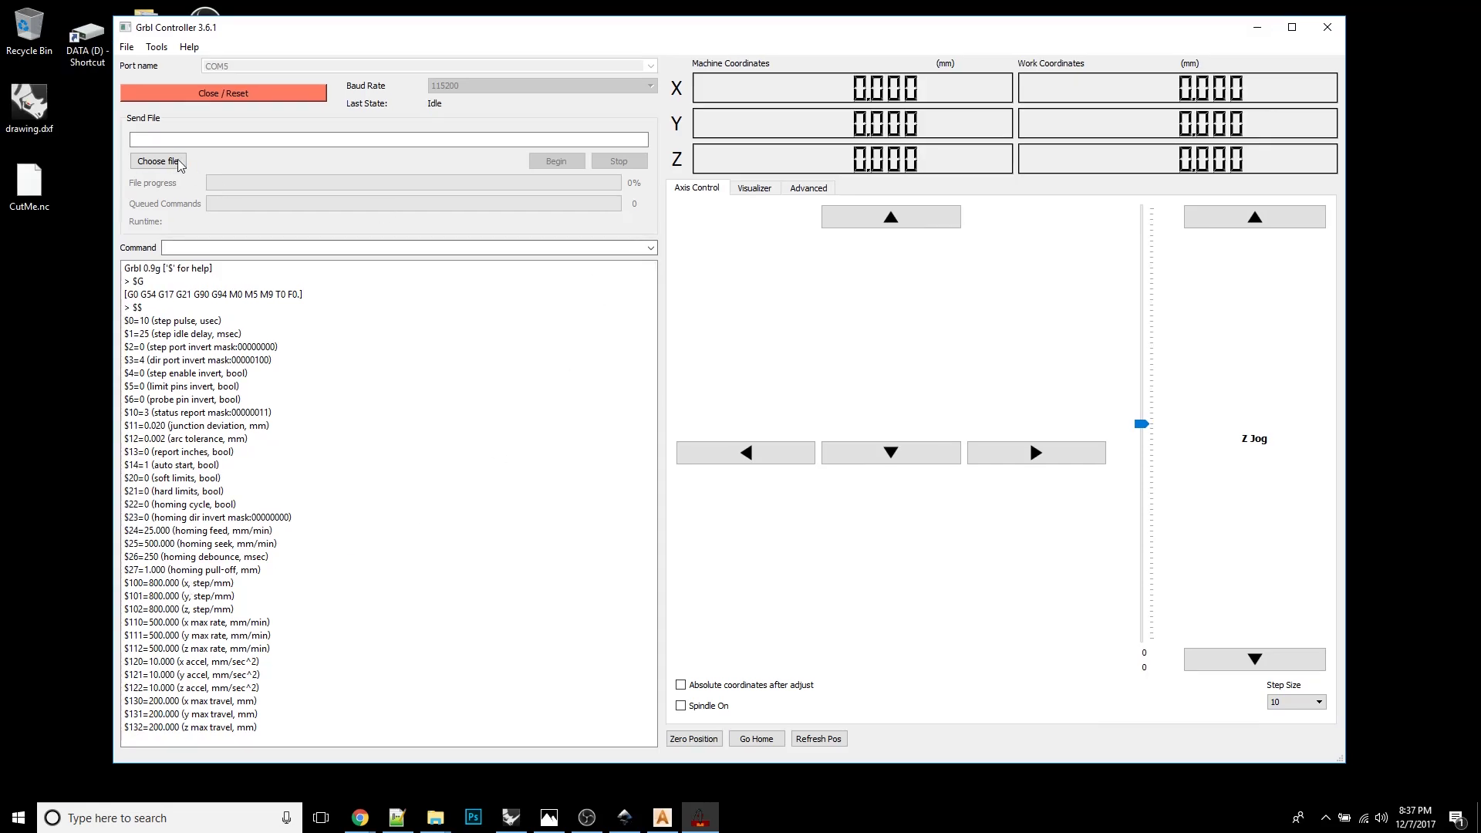
Step: Load CutMe.nc from the Desktop and begin sending the job to the engraver
{"action": "left_click", "coordinate": [158, 161]}
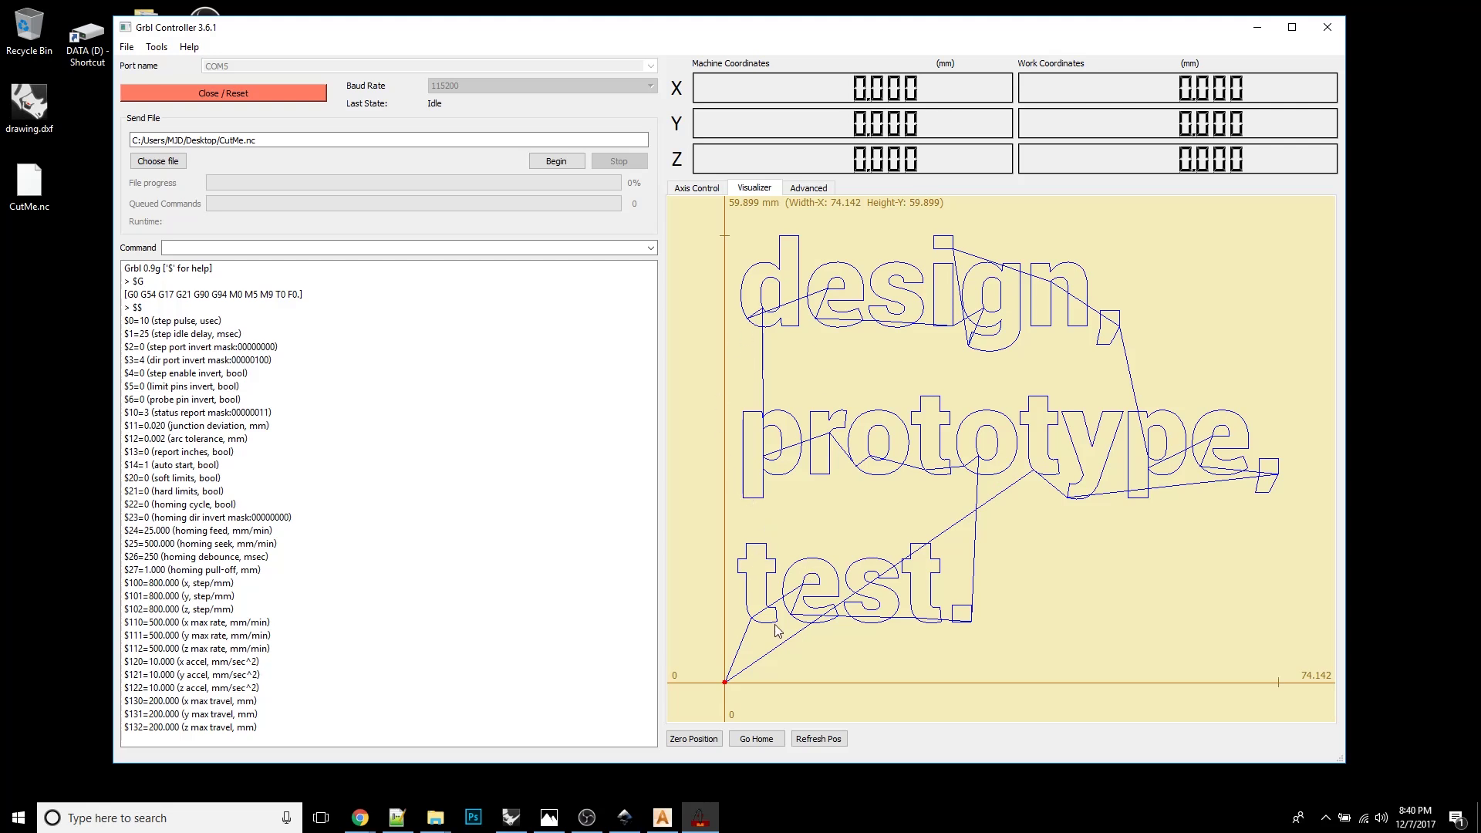
{"action": "left_click", "coordinate": [512, 251]}
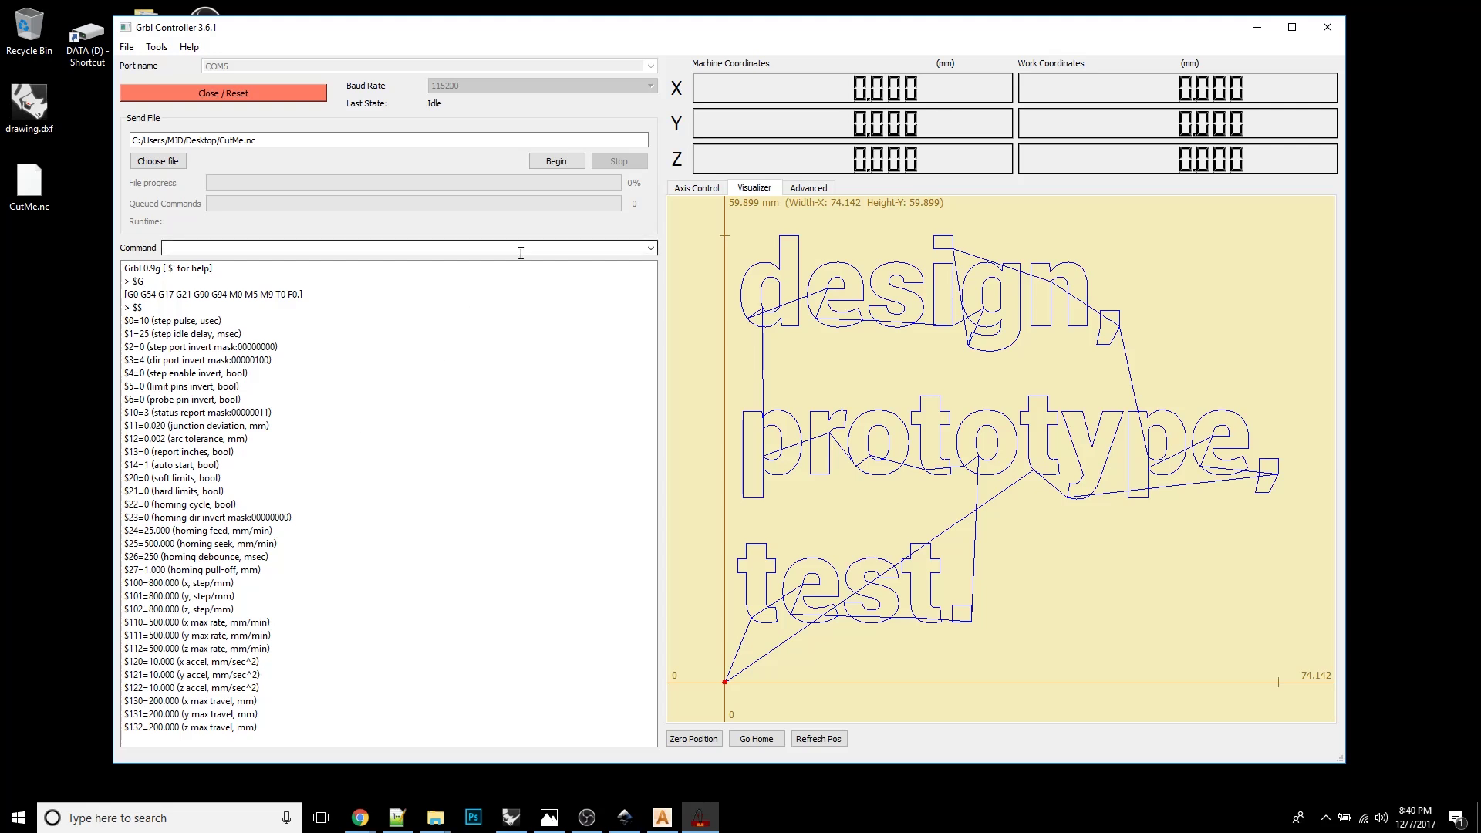
{"action": "left_click", "coordinate": [552, 163]}
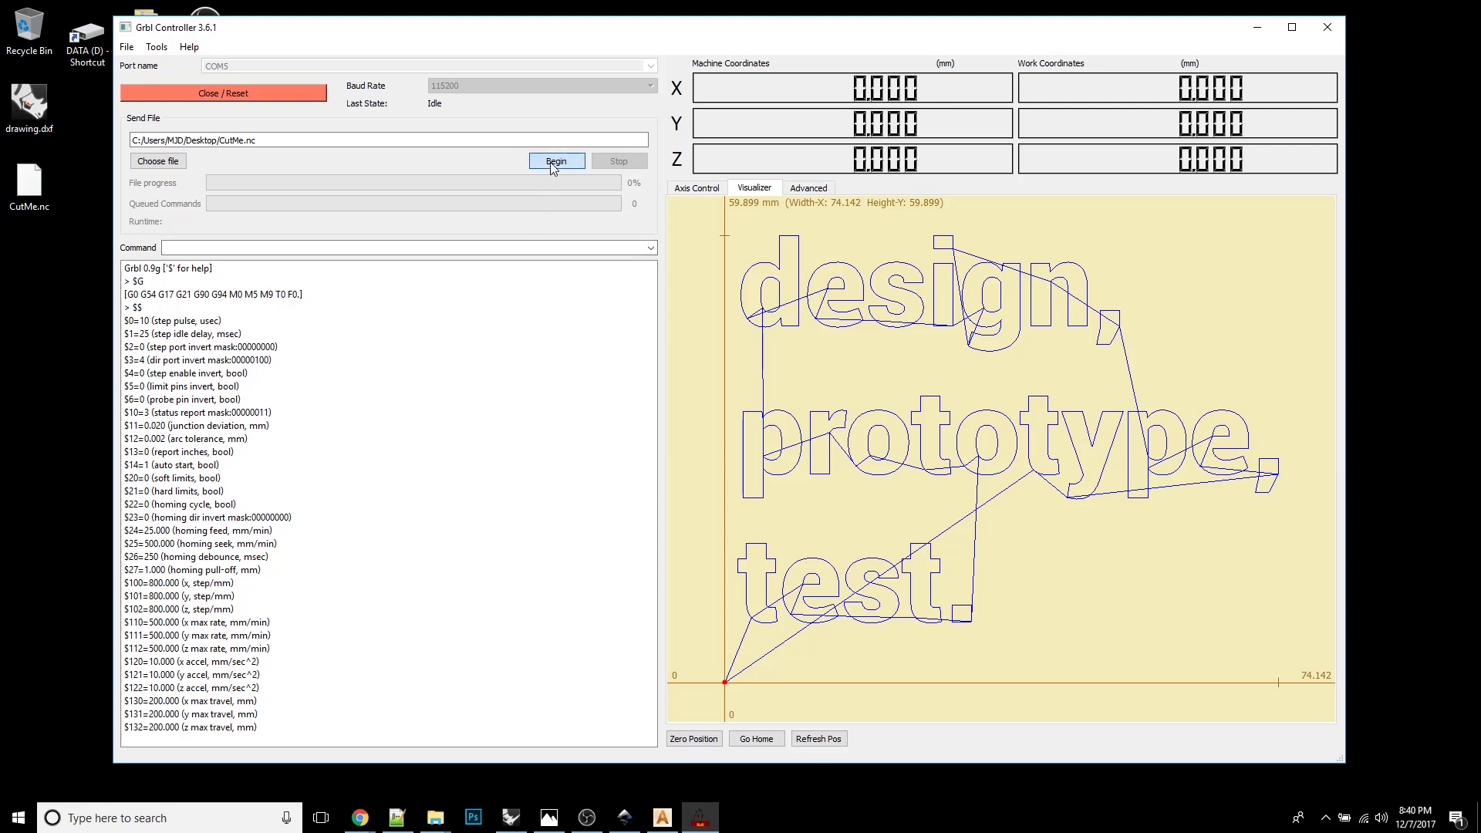